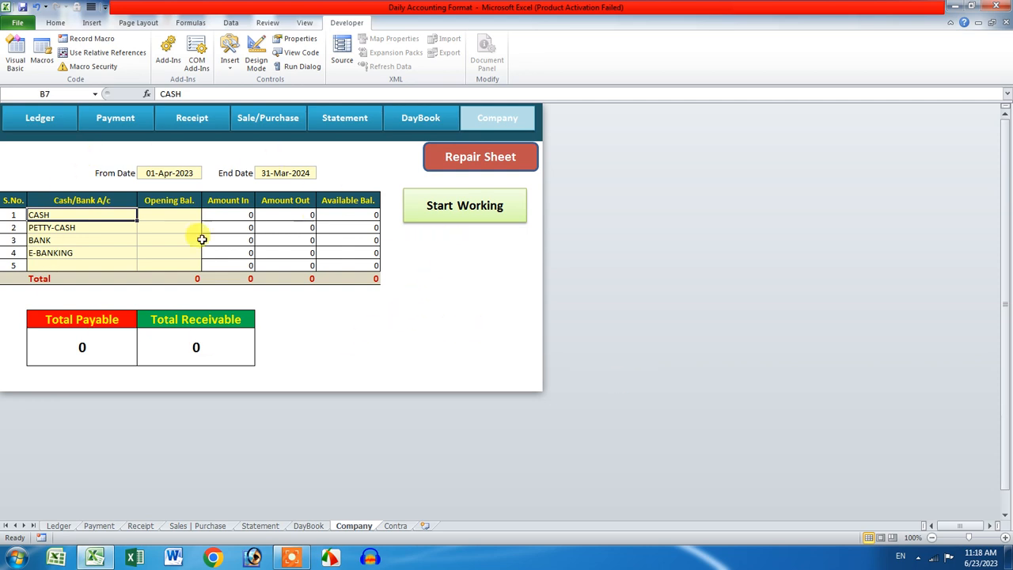
Step: Rename the BANK and E-BANKING accounts to PHONEPE and GPAY
{"action": "left_click", "coordinate": [103, 228]}
{"action": "left_click", "coordinate": [106, 242]}
{"action": "left_click", "coordinate": [95, 252]}
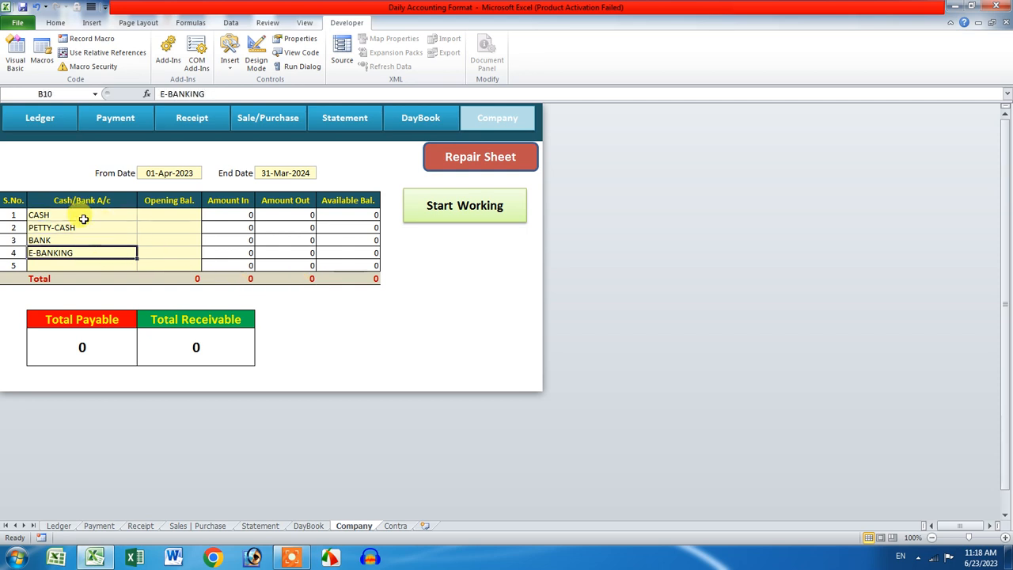
{"action": "left_click", "coordinate": [83, 215]}
{"action": "left_click", "coordinate": [83, 229]}
{"action": "left_click", "coordinate": [85, 240]}
{"action": "left_click", "coordinate": [79, 252]}
{"action": "left_click", "coordinate": [77, 241]}
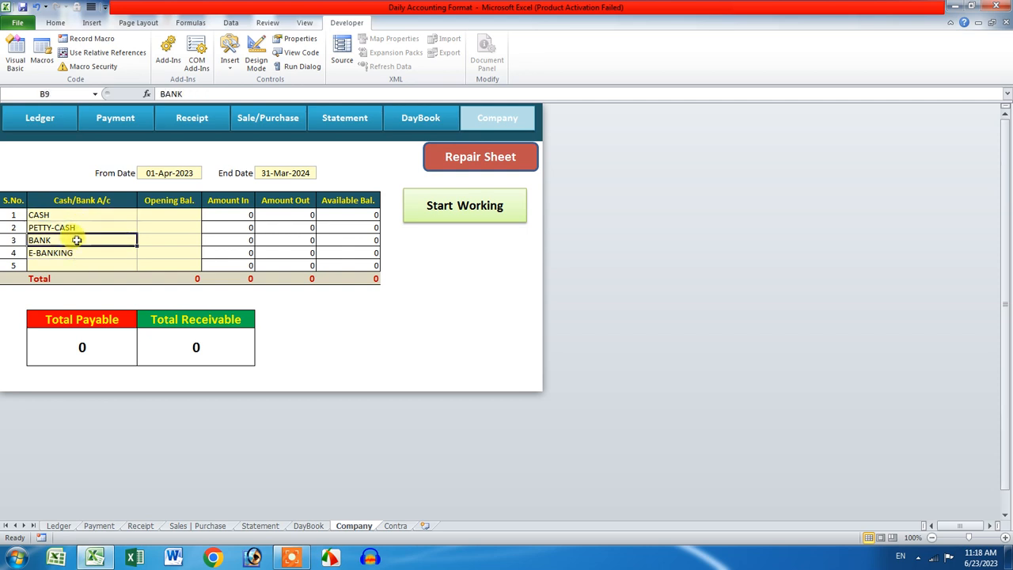
{"action": "type", "text": "PHONEPE"}
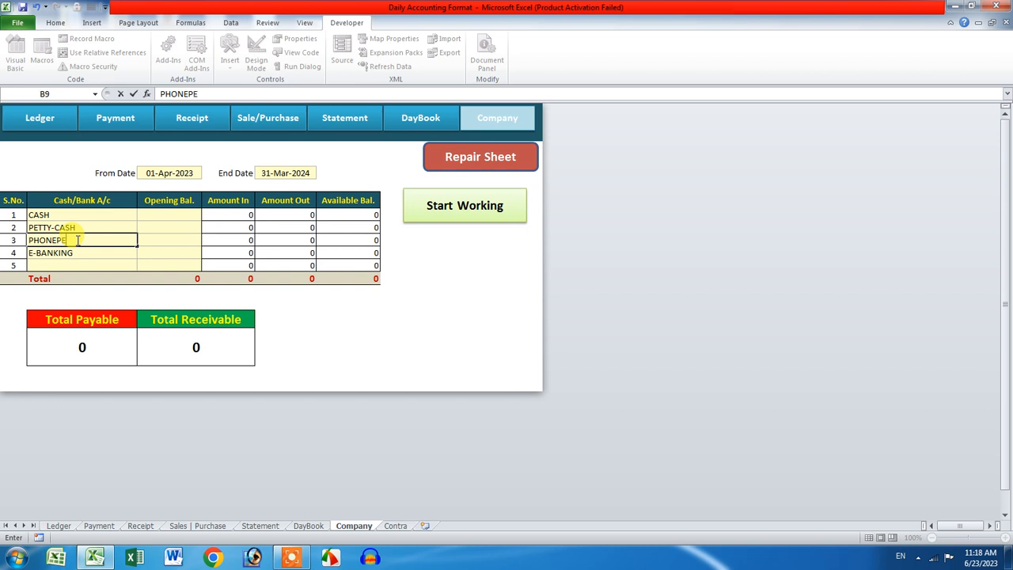
{"action": "key", "text": "Return"}
{"action": "type", "text": "GPAY"}
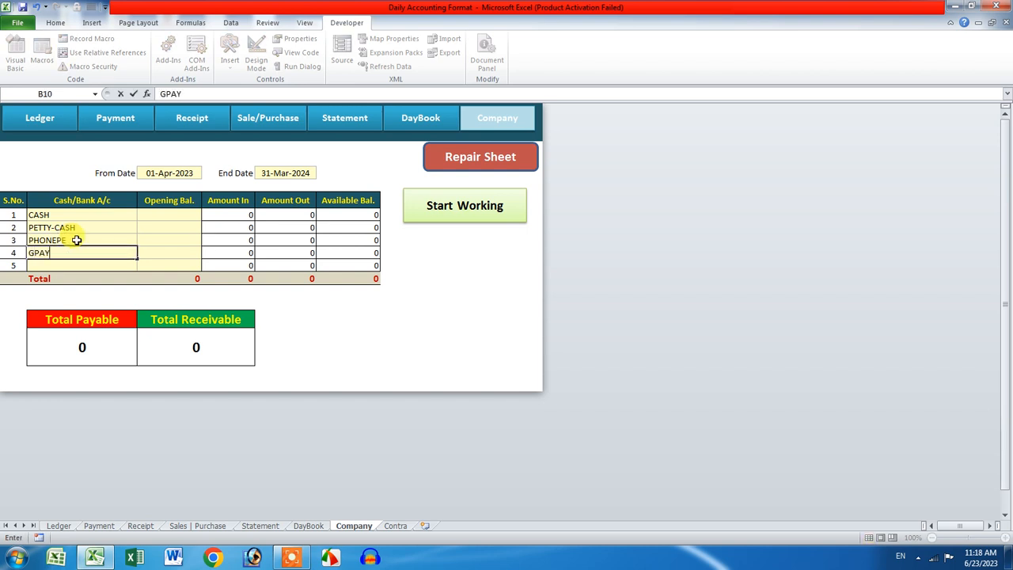
{"action": "key", "text": "Return"}
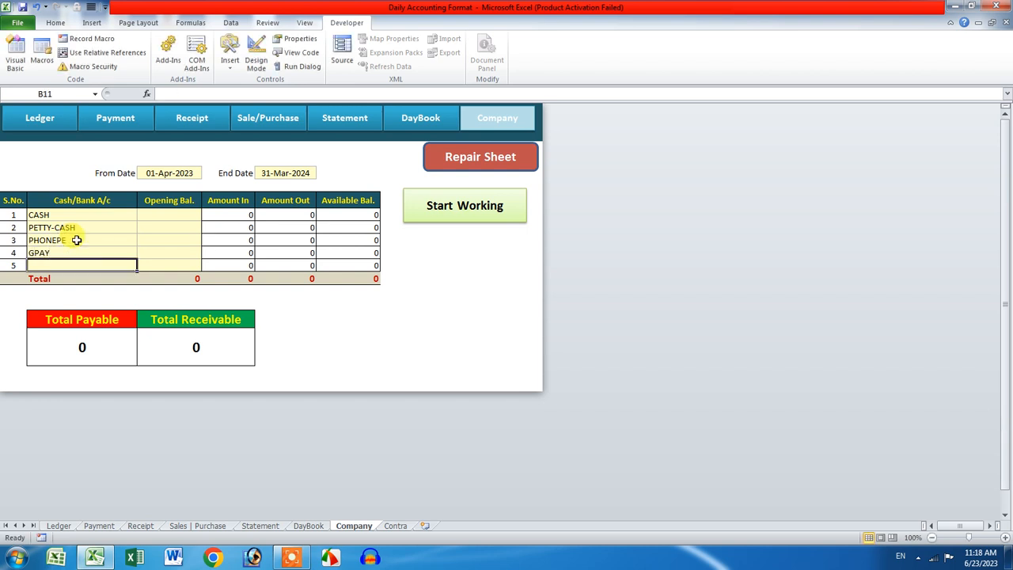
Step: Add PAYTM as the fifth Cash/Bank account in B11
{"action": "left_click_drag", "start_coordinate": [36, 215], "coordinate": [66, 261]}
{"action": "left_click", "coordinate": [67, 265]}
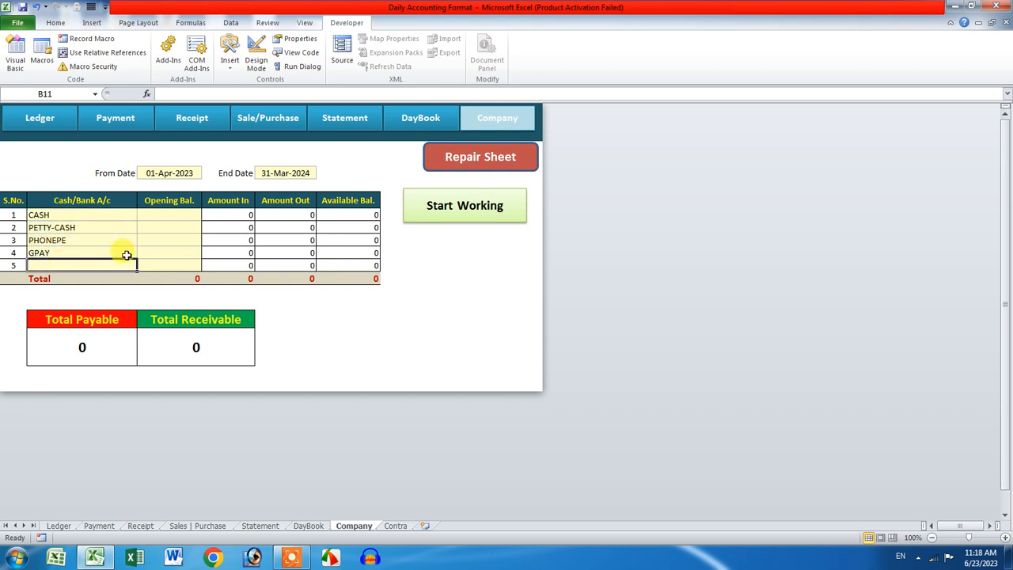
{"action": "type", "text": "PAYTM"}
{"action": "key", "text": "Return"}
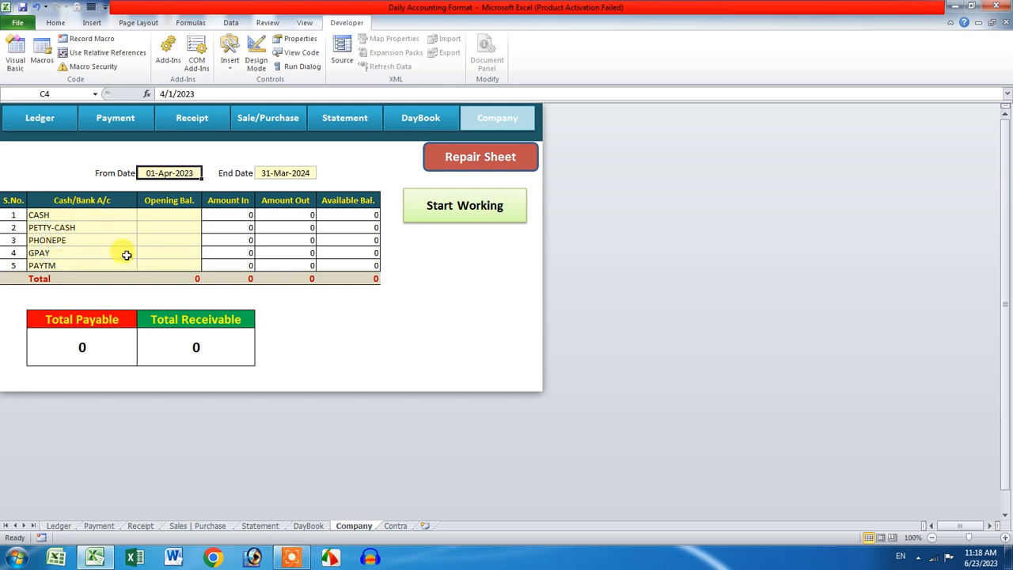
Step: Enter 100000 as the CASH opening balance in cell C7
{"action": "left_click", "coordinate": [179, 213]}
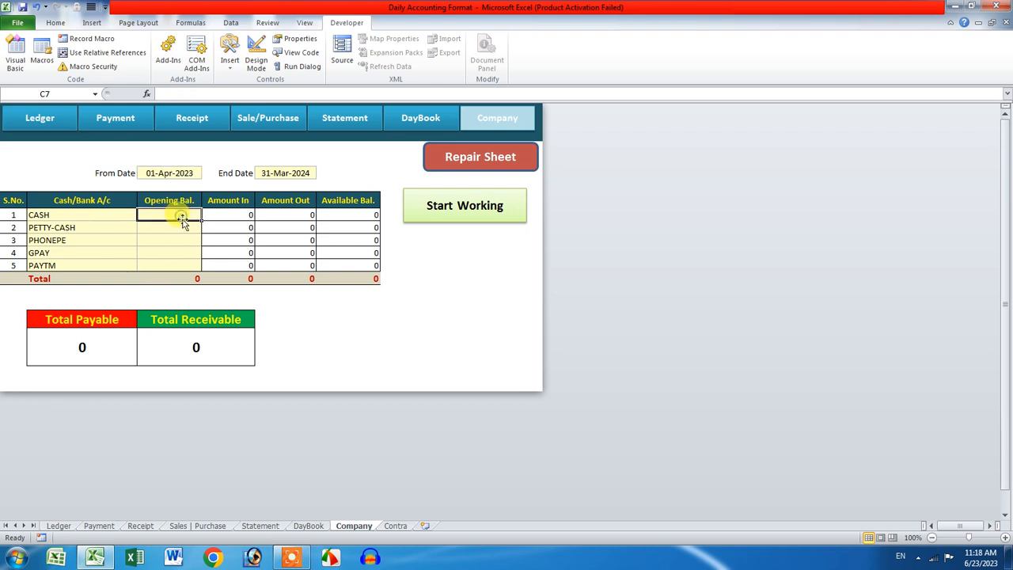
{"action": "left_click", "coordinate": [167, 173]}
{"action": "left_click", "coordinate": [277, 173]}
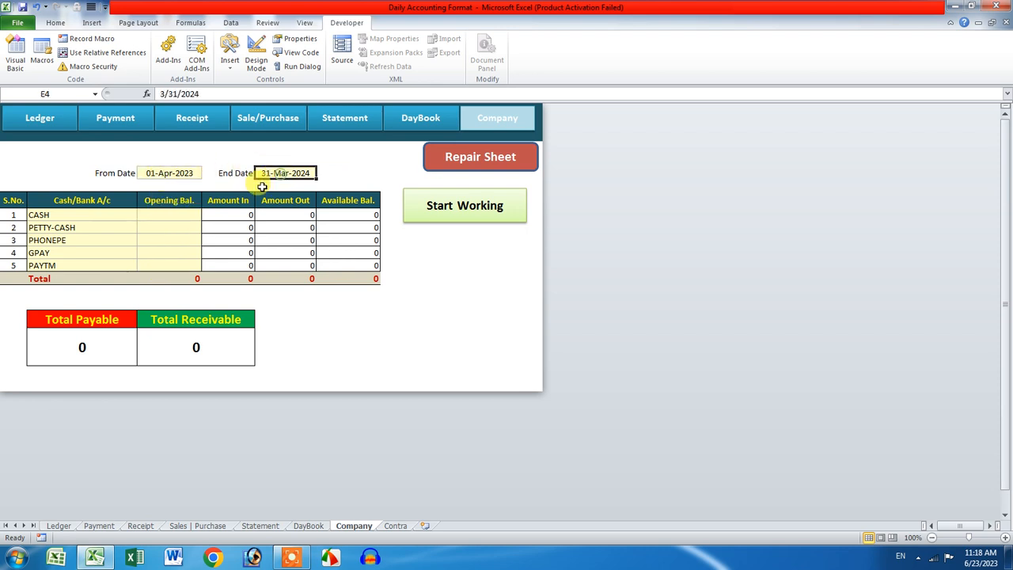
{"action": "left_click", "coordinate": [171, 213]}
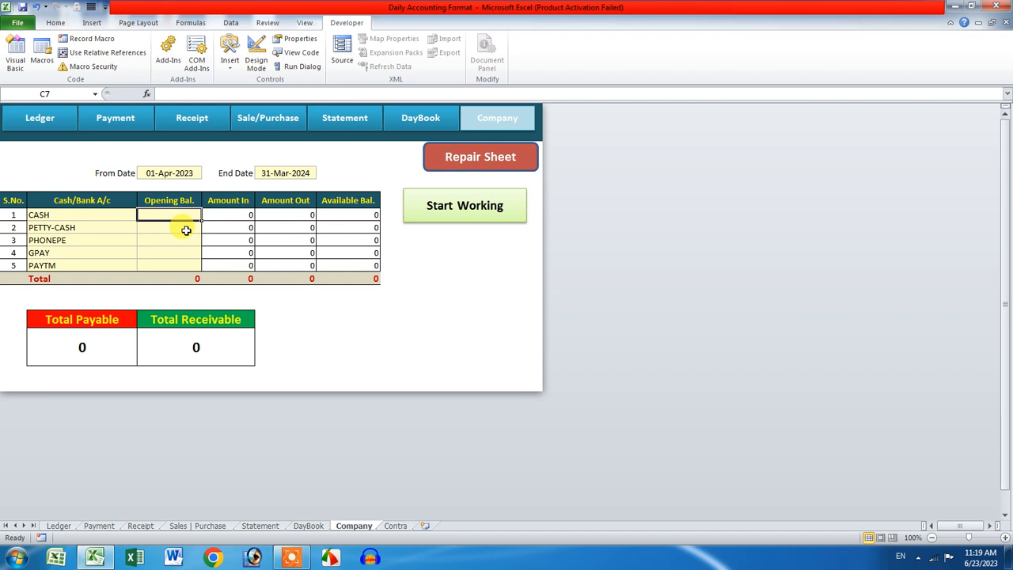
{"action": "type", "text": "10000"}
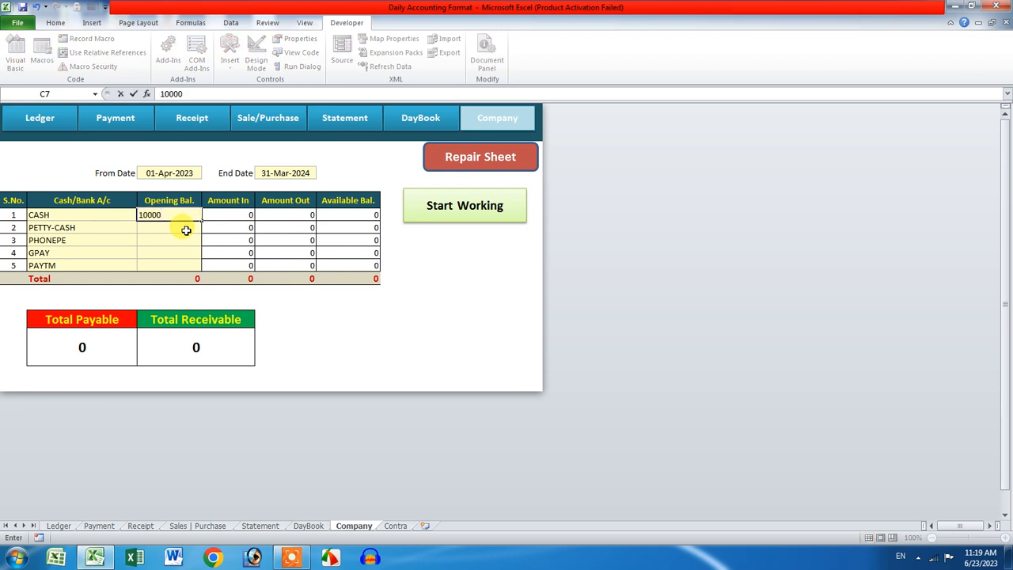
{"action": "type", "text": "0"}
{"action": "key", "text": "Return"}
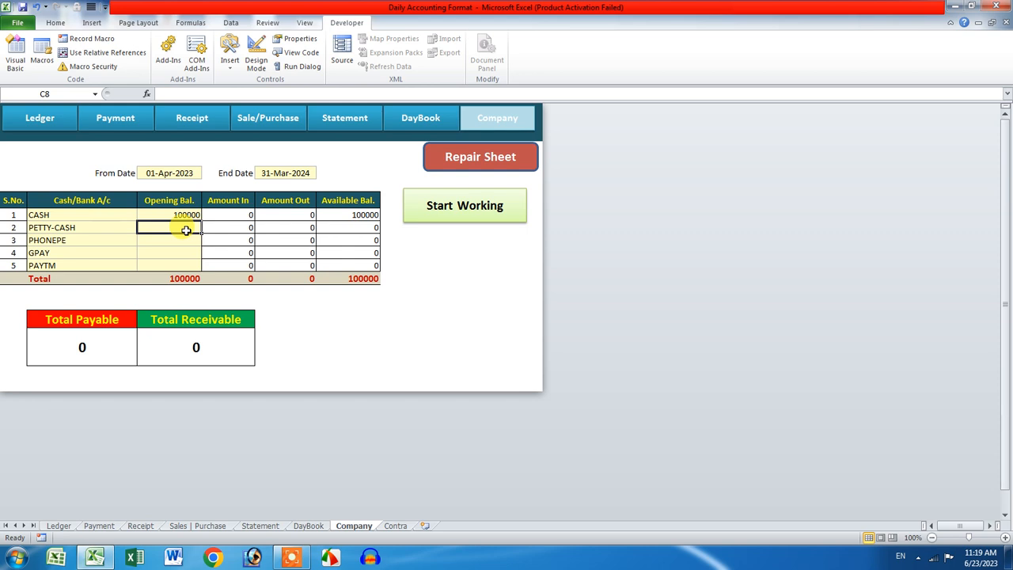
{"action": "left_click", "coordinate": [180, 213]}
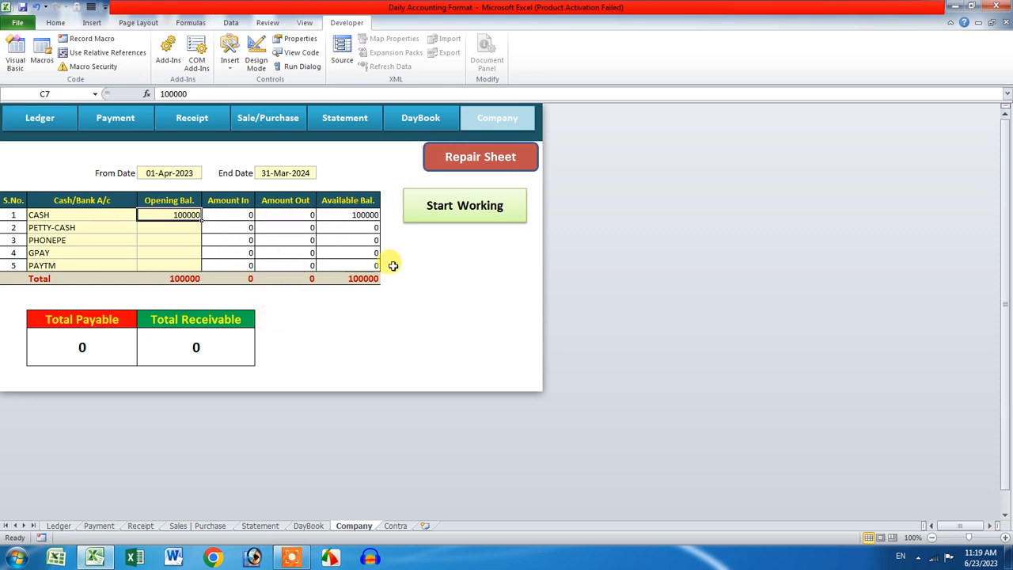
{"action": "left_click", "coordinate": [59, 131]}
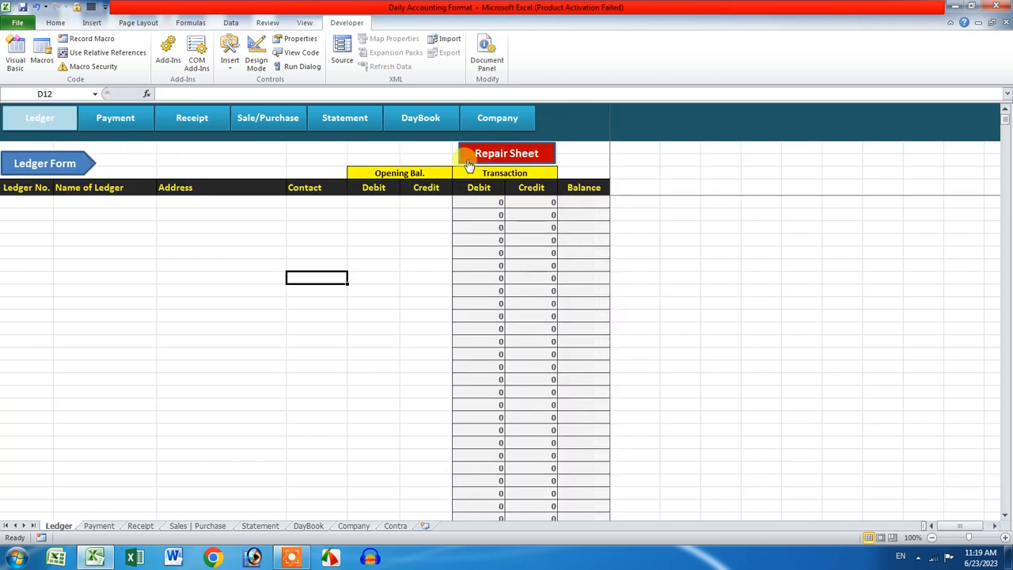
{"action": "left_click", "coordinate": [326, 121]}
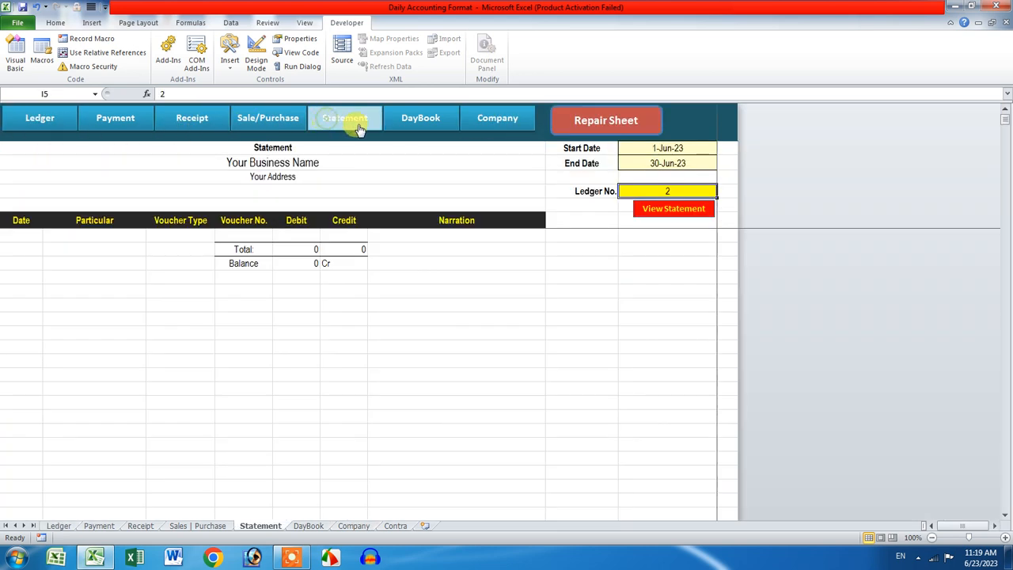
{"action": "left_click", "coordinate": [440, 119]}
{"action": "left_click", "coordinate": [489, 122]}
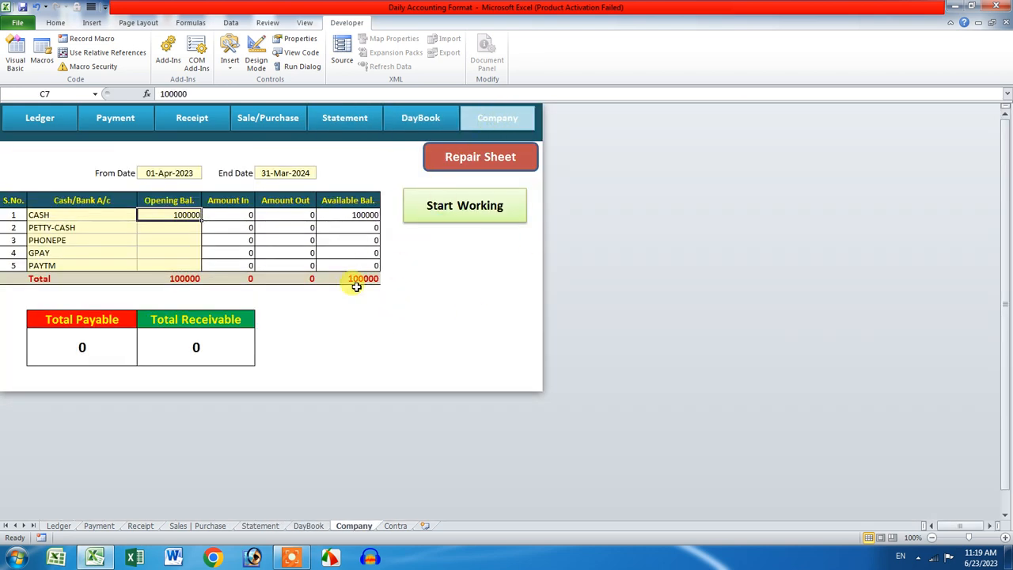
Step: Launch Daily Accounting Software Ver 4.0 and check CASH at 100000 with payable and receivable at 0
{"action": "left_click", "coordinate": [443, 207]}
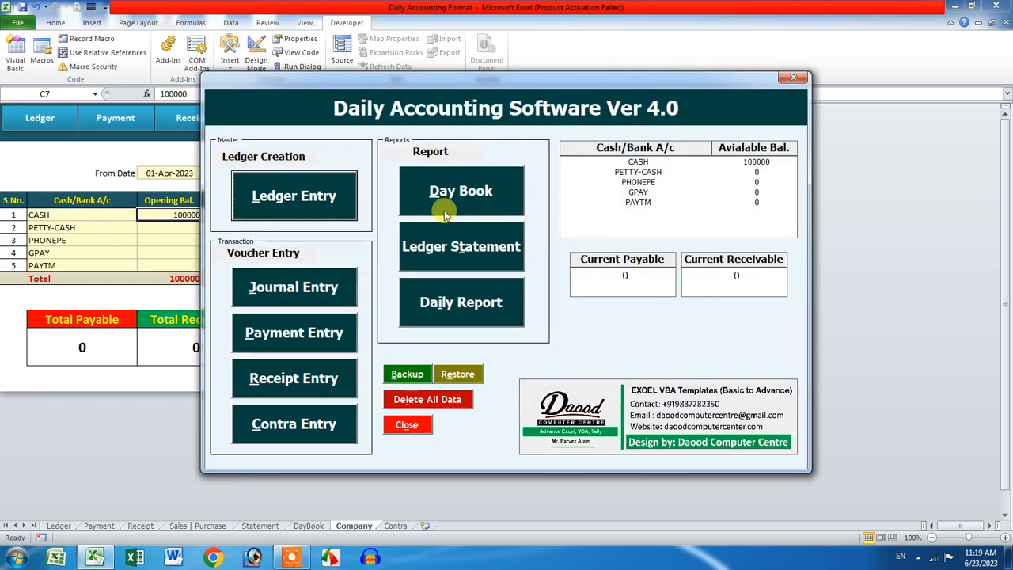
{"action": "left_click", "coordinate": [652, 163]}
{"action": "left_click", "coordinate": [654, 172]}
{"action": "left_click", "coordinate": [654, 182]}
{"action": "left_click", "coordinate": [655, 193]}
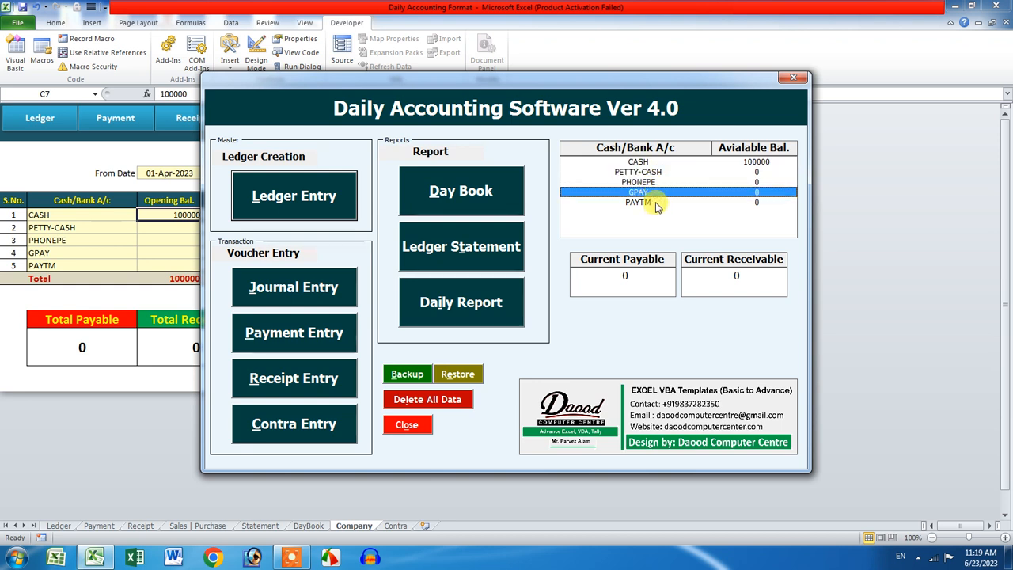
{"action": "left_click", "coordinate": [655, 204]}
{"action": "left_click", "coordinate": [638, 283]}
{"action": "left_click", "coordinate": [756, 279]}
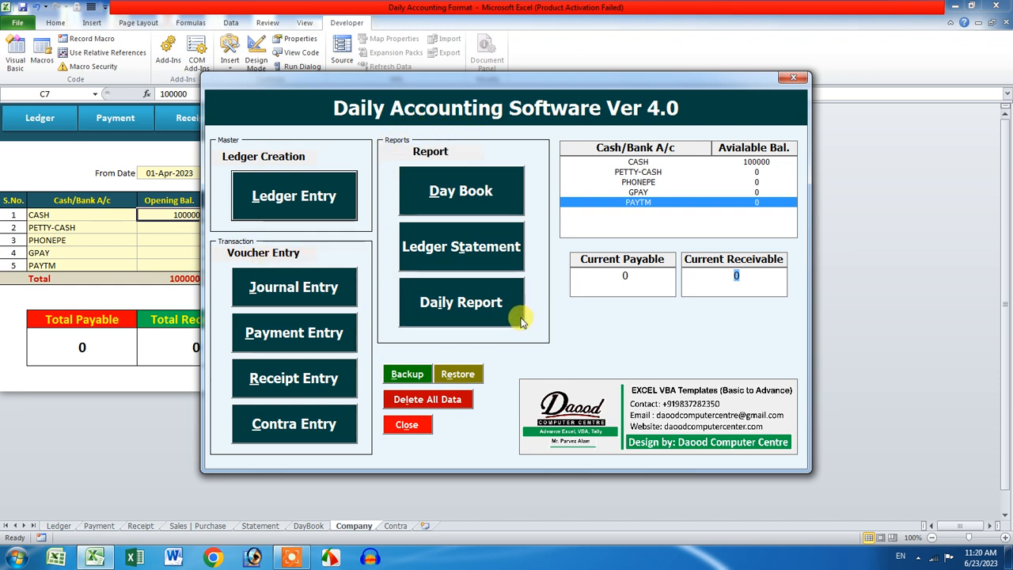
Step: Create and save a ledger account with the party's name, an account number and 5000 opening debit
{"action": "left_click", "coordinate": [333, 201]}
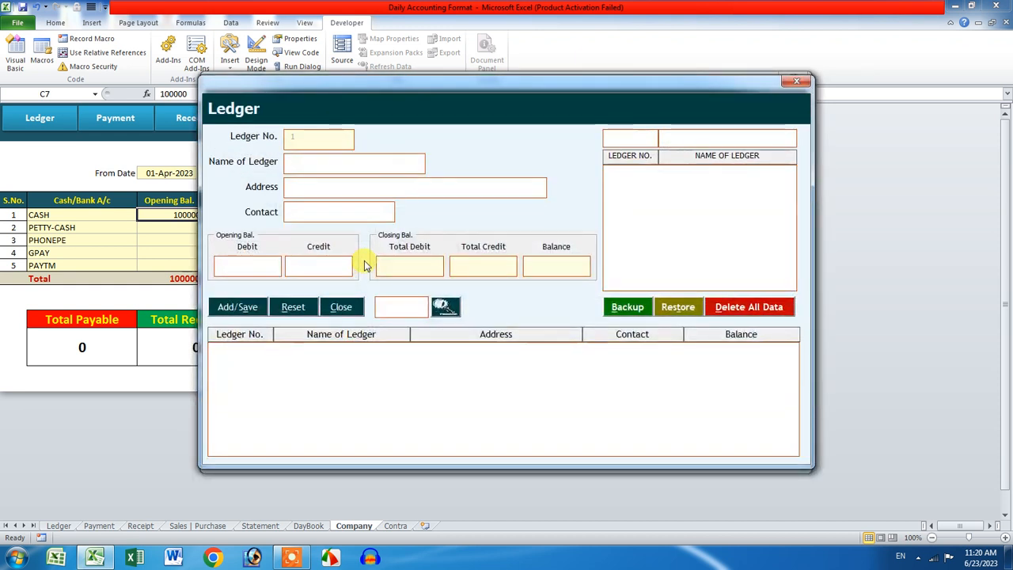
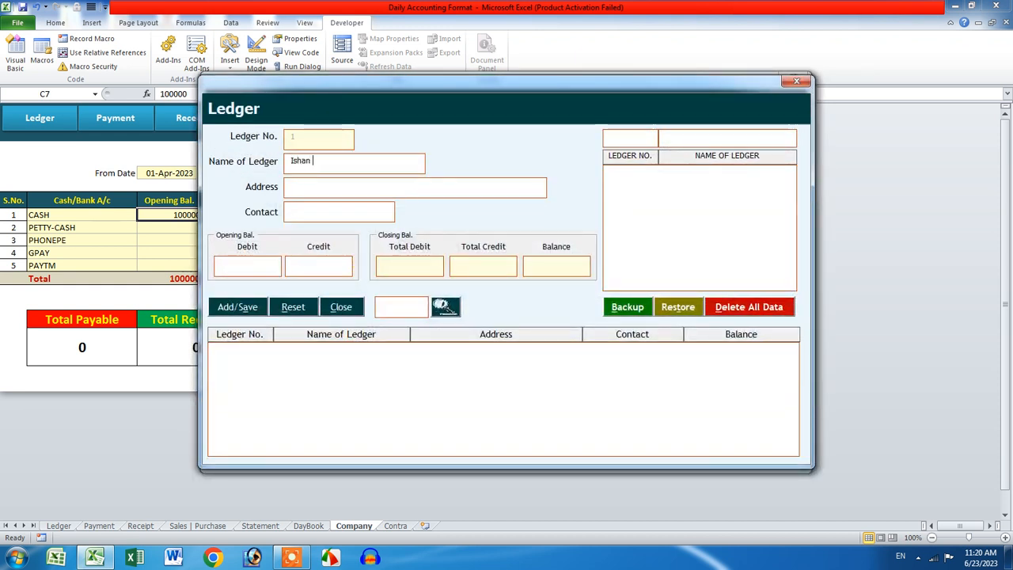
{"action": "key", "text": "Tab"}
{"action": "type", "text": "K"}
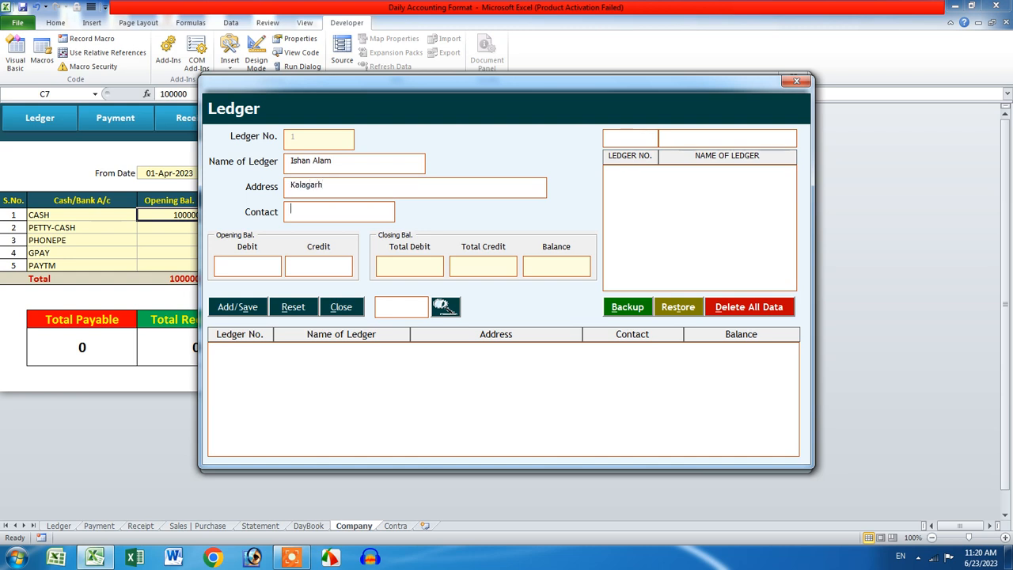
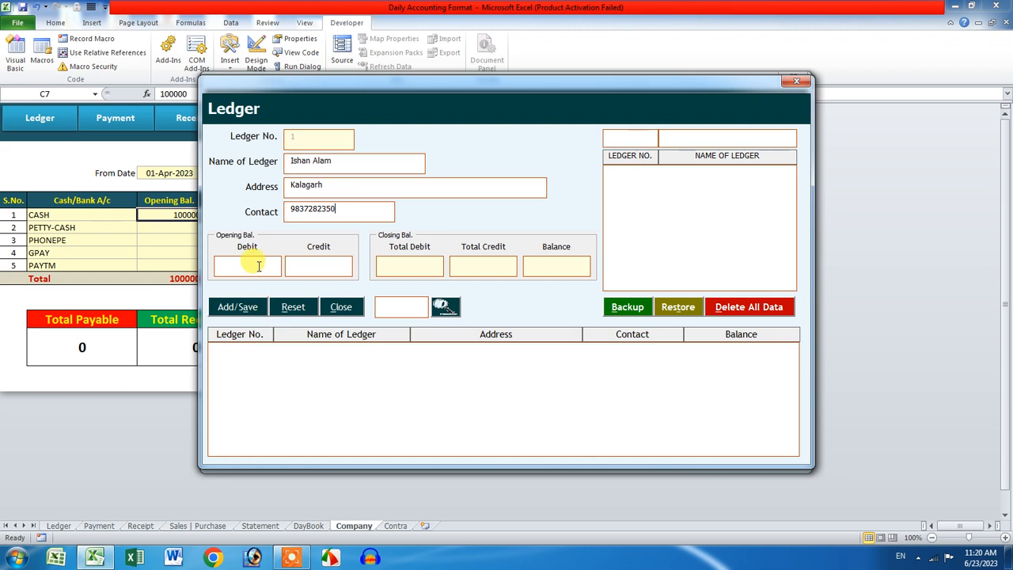
{"action": "type", "text": "5"}
{"action": "left_click_drag", "start_coordinate": [255, 273], "coordinate": [190, 269]}
{"action": "left_click", "coordinate": [304, 273]}
{"action": "left_click_drag", "start_coordinate": [268, 268], "coordinate": [211, 266]}
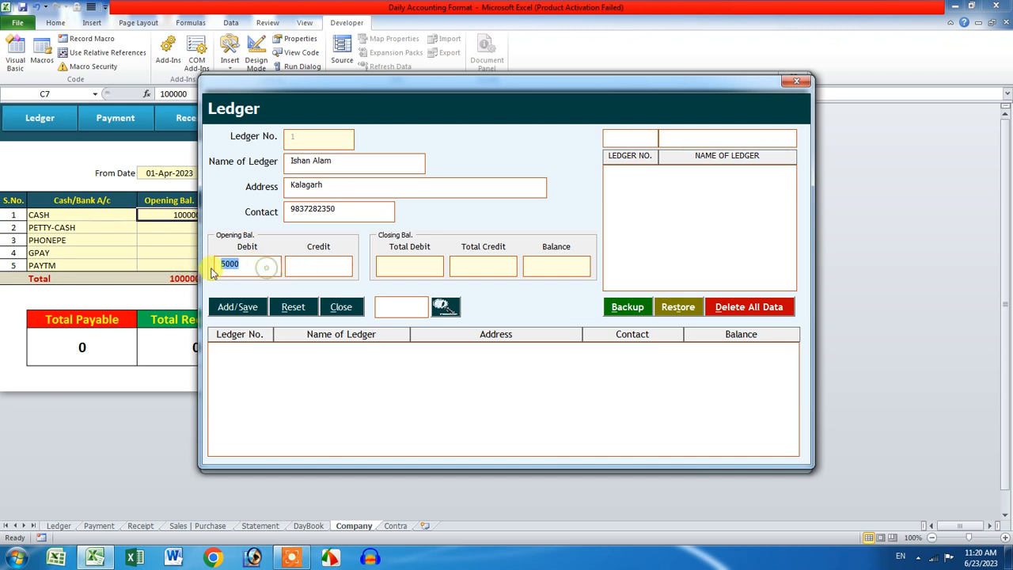
{"action": "left_click", "coordinate": [266, 305]}
{"action": "left_click", "coordinate": [507, 316]}
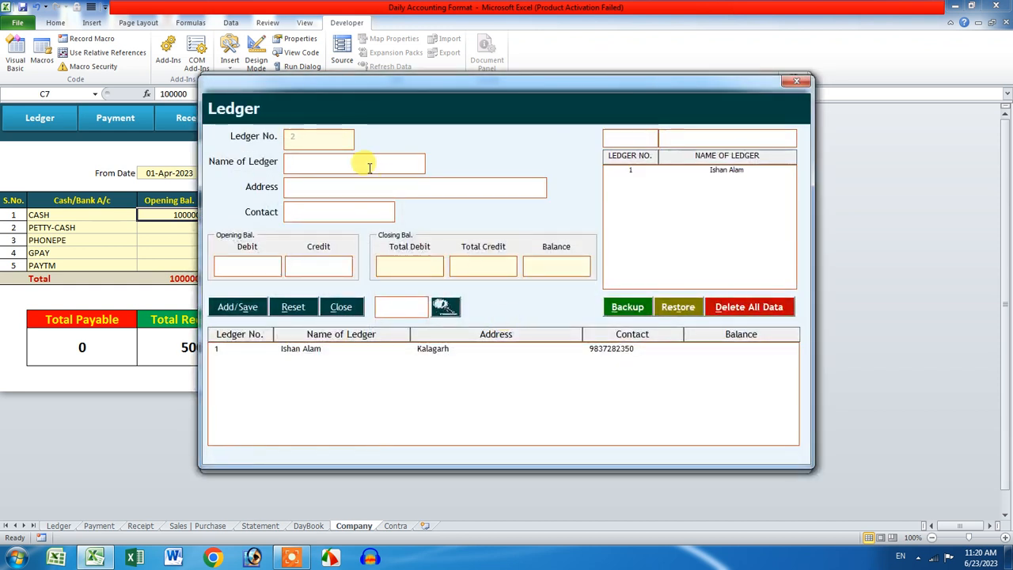
Step: Save a second ledger with name, address, contact number and 2000 opening credit, then close the form
{"action": "type", "text": "Mr. Aman"}
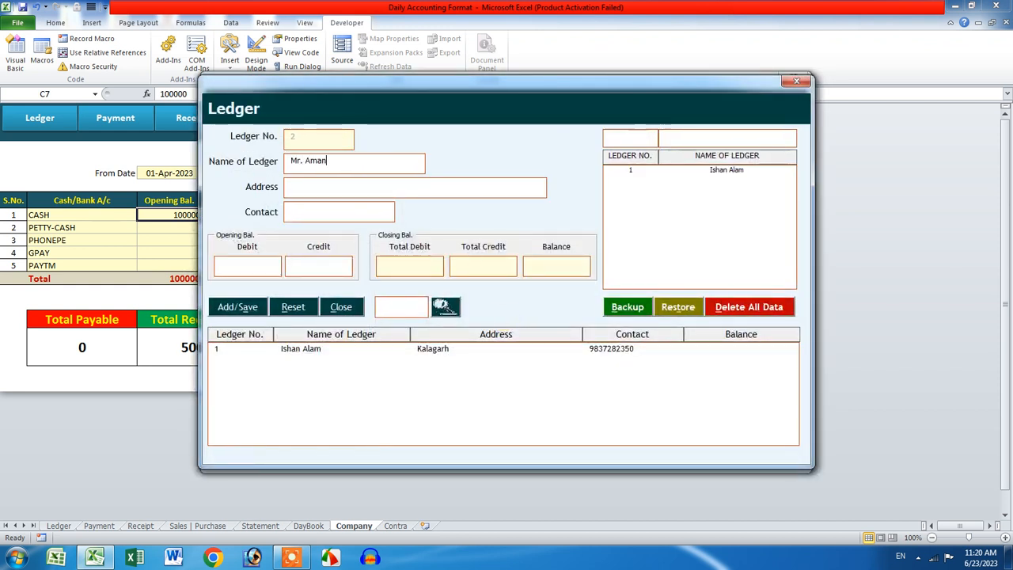
{"action": "left_click", "coordinate": [357, 188]}
{"action": "type", "text": "Dehradun"}
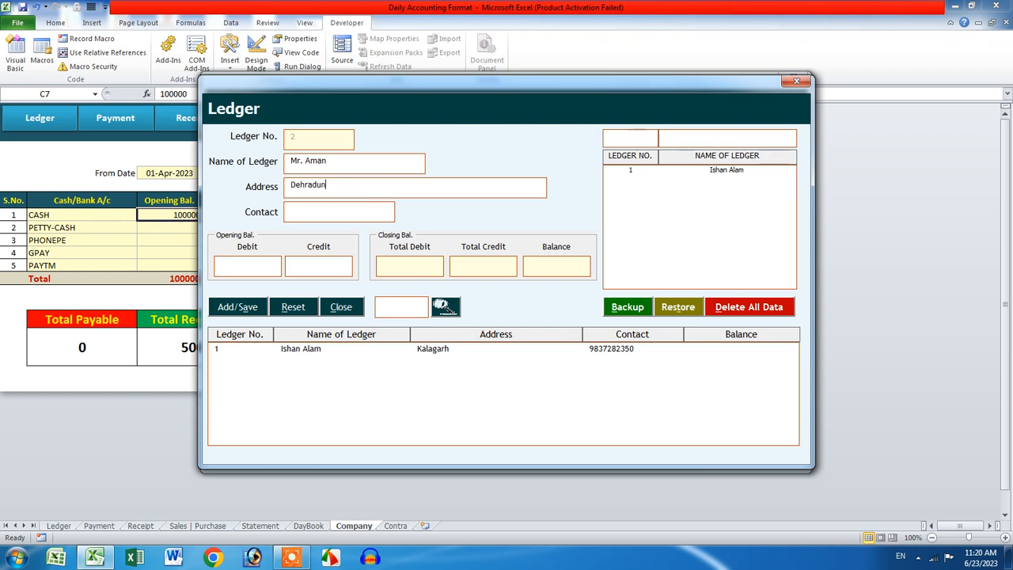
{"action": "left_click", "coordinate": [345, 212]}
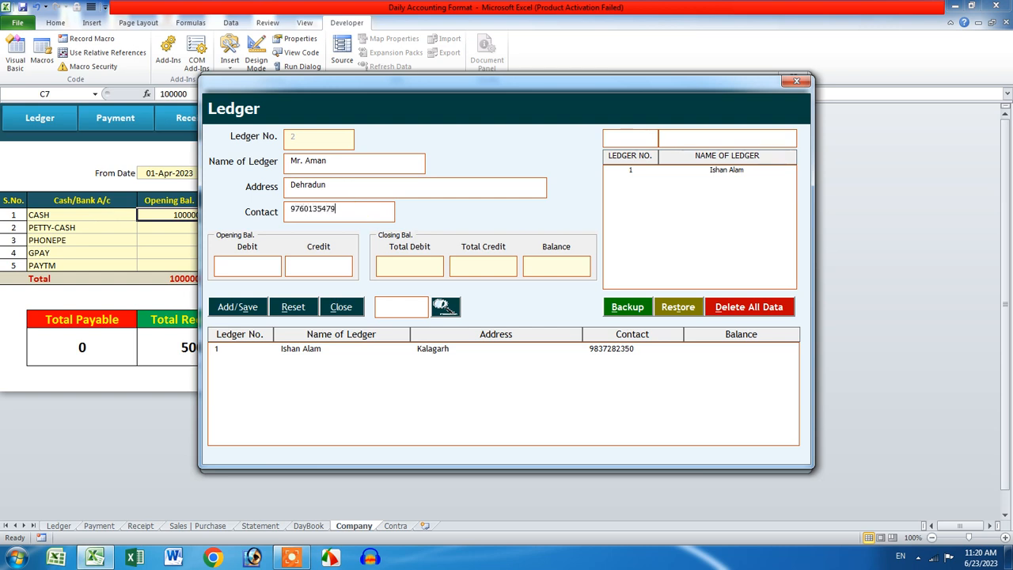
{"action": "left_click", "coordinate": [332, 269]}
{"action": "type", "text": "2000"}
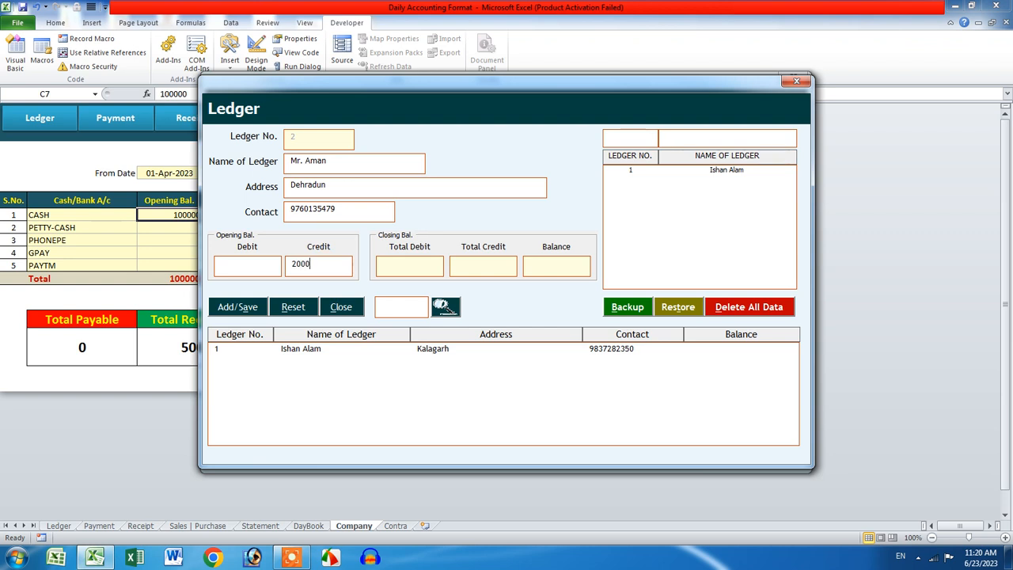
{"action": "left_click", "coordinate": [226, 307]}
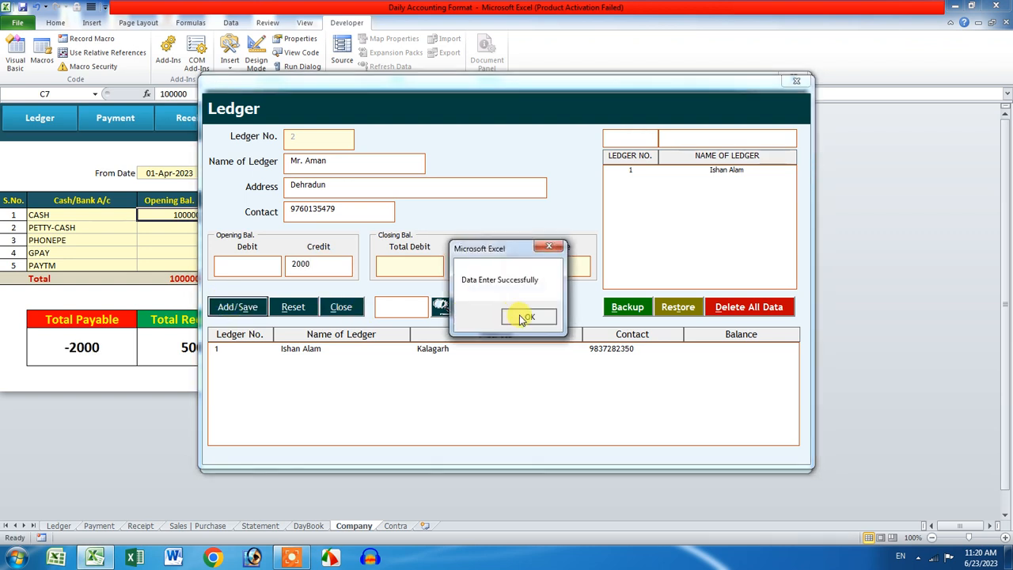
{"action": "left_click", "coordinate": [582, 314]}
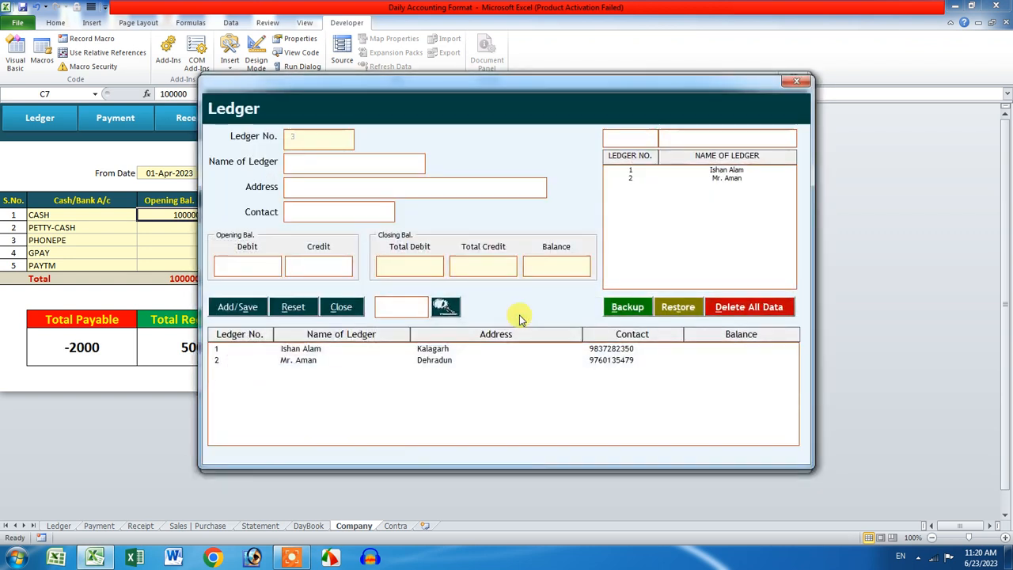
{"action": "left_click", "coordinate": [796, 81]}
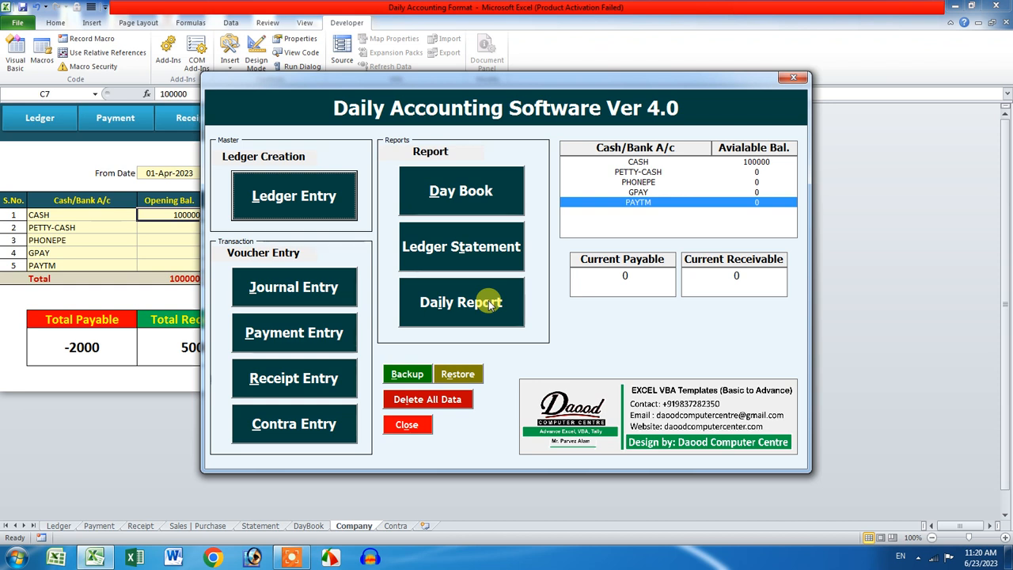
Step: Start a journal entry with the entry type set to Sales
{"action": "left_click", "coordinate": [286, 291]}
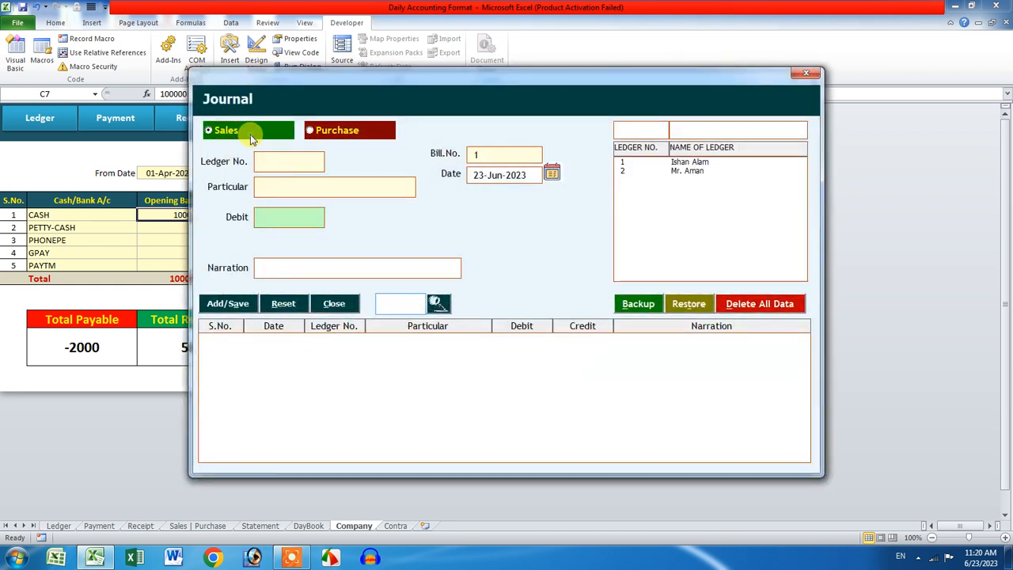
{"action": "left_click", "coordinate": [348, 132]}
{"action": "left_click", "coordinate": [264, 131]}
{"action": "left_click", "coordinate": [317, 130]}
{"action": "left_click", "coordinate": [270, 130]}
{"action": "left_click", "coordinate": [324, 134]}
{"action": "left_click", "coordinate": [267, 131]}
{"action": "left_click", "coordinate": [316, 132]}
{"action": "left_click", "coordinate": [237, 134]}
{"action": "left_click", "coordinate": [348, 131]}
{"action": "left_click", "coordinate": [228, 137]}
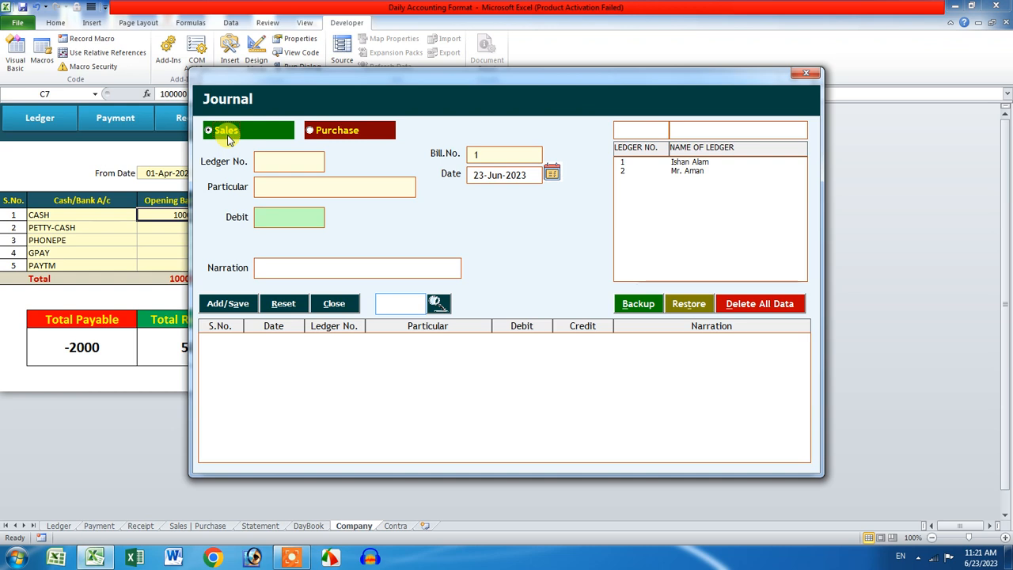
Step: Save a 1200 sales debit to ledger 1 narrated Gst Software
{"action": "left_click", "coordinate": [689, 163]}
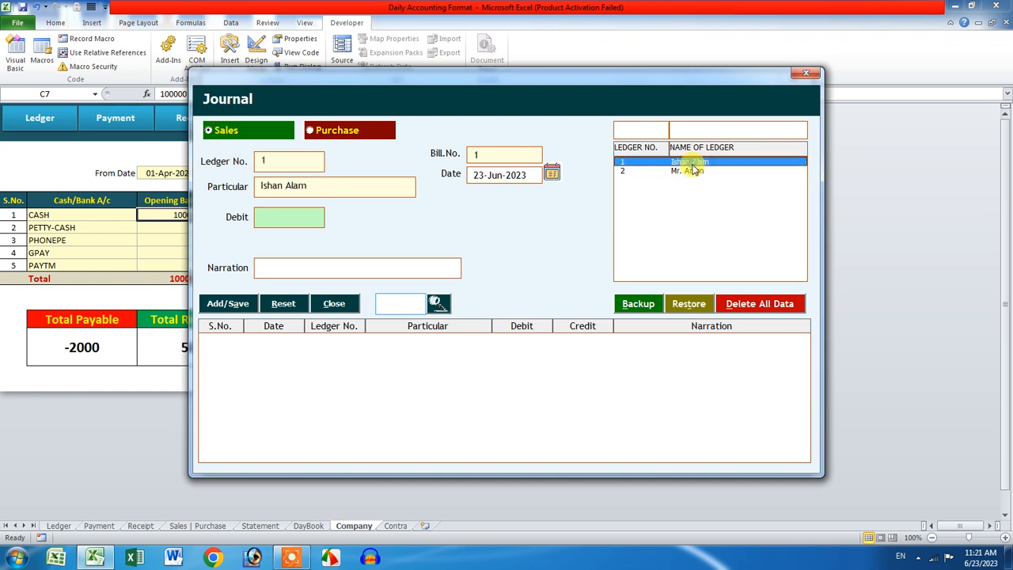
{"action": "left_click", "coordinate": [291, 213]}
{"action": "type", "text": "12"}
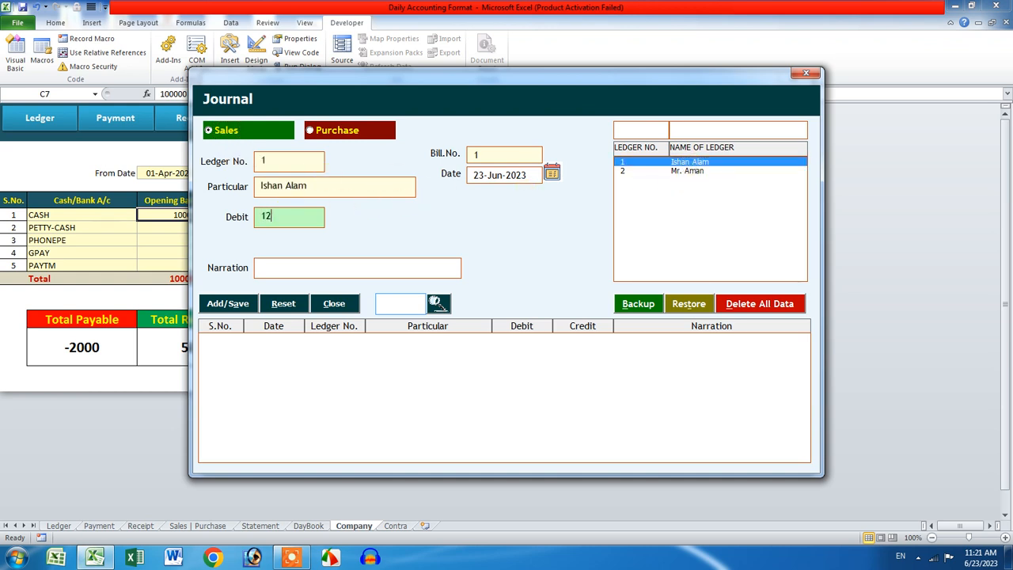
{"action": "type", "text": "00"}
{"action": "left_click", "coordinate": [319, 273]}
{"action": "type", "text": "A"}
{"action": "left_click", "coordinate": [227, 303]}
{"action": "left_click", "coordinate": [533, 316]}
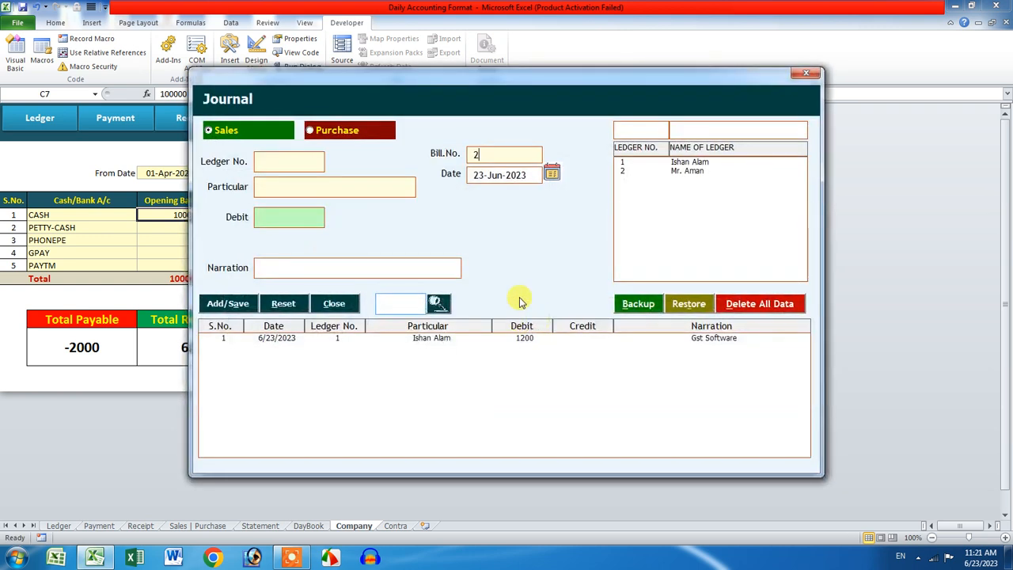
Step: Save a 1000 sales debit to ledger 1 narrated Daily Accounting
{"action": "left_click", "coordinate": [682, 163]}
{"action": "left_click", "coordinate": [319, 215]}
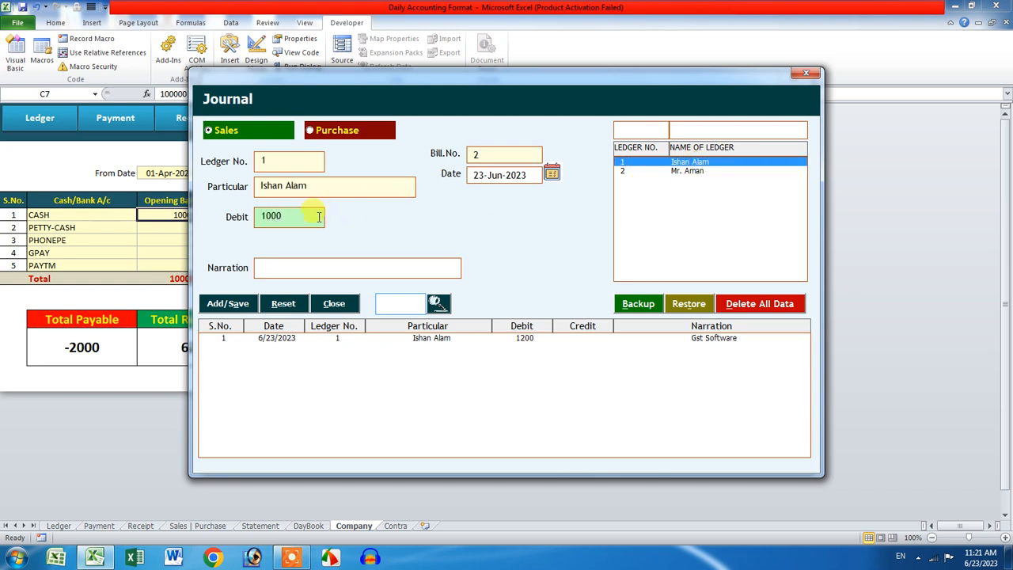
{"action": "left_click", "coordinate": [324, 266]}
{"action": "type", "text": "Accounting"}
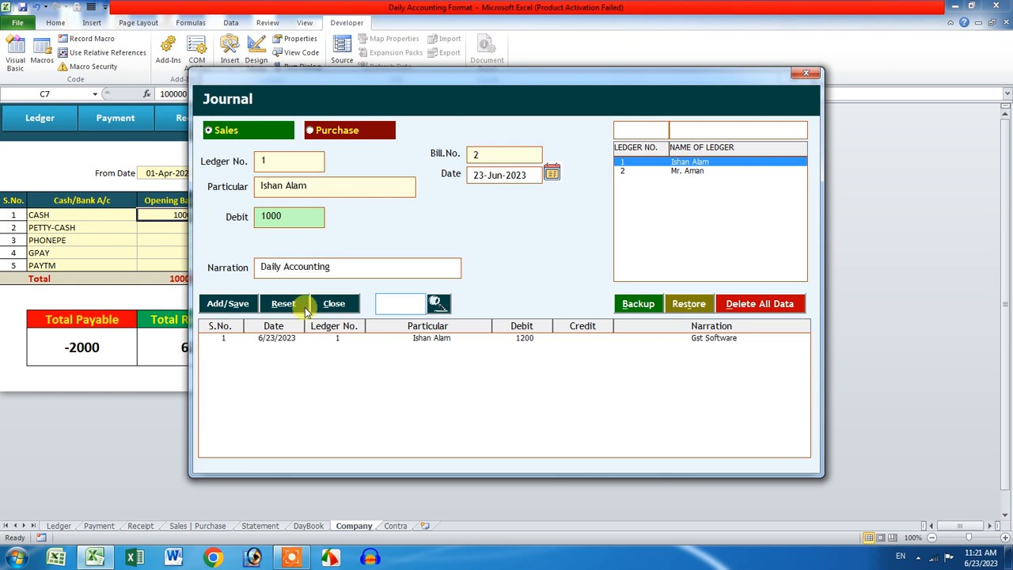
{"action": "left_click", "coordinate": [228, 305]}
{"action": "left_click", "coordinate": [531, 315]}
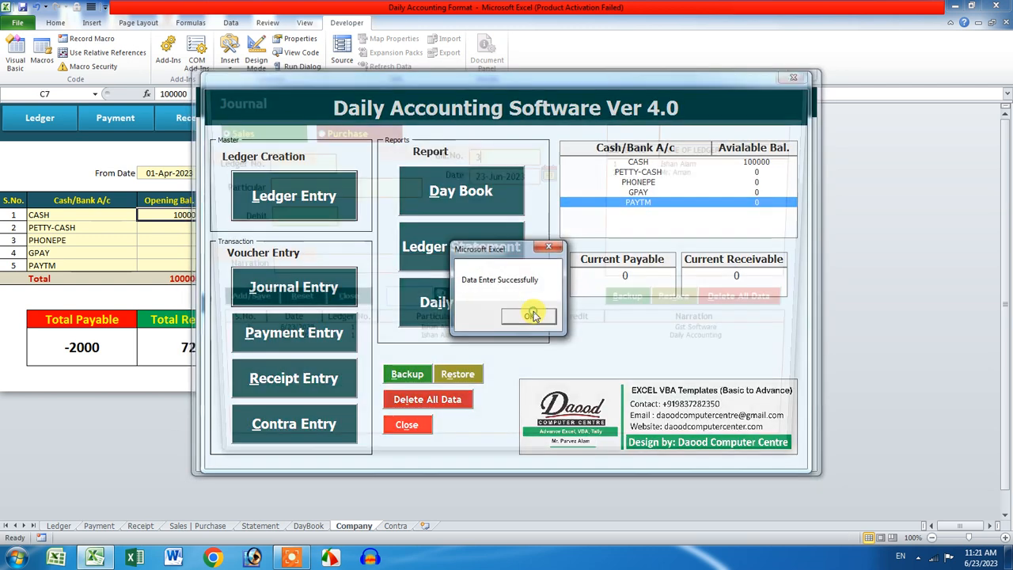
Step: Save a 2000 sales debit to ledger 2 narrated School Software
{"action": "left_click", "coordinate": [672, 171]}
{"action": "left_click", "coordinate": [308, 216]}
{"action": "type", "text": "2000"}
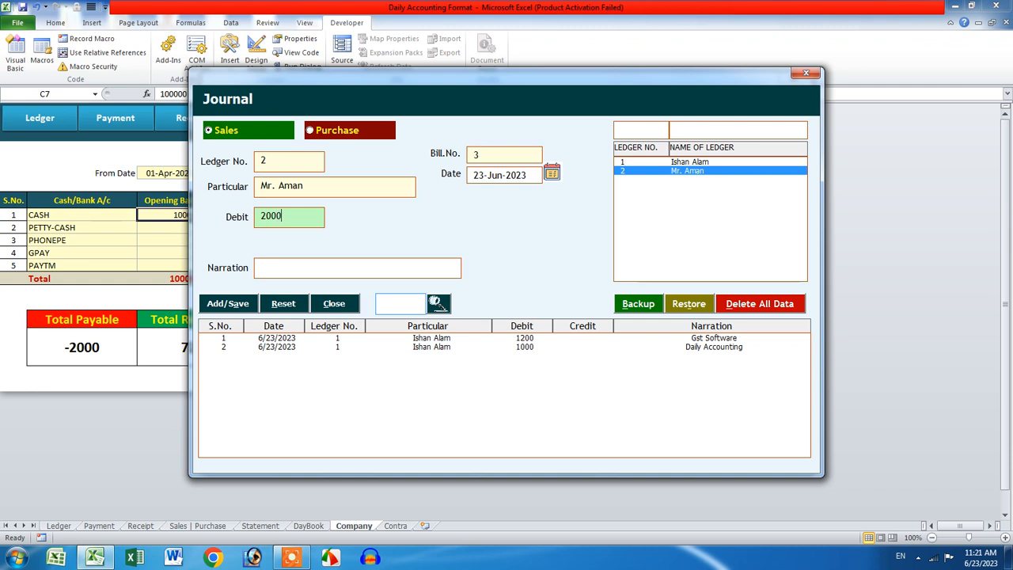
{"action": "left_click", "coordinate": [309, 267]}
{"action": "type", "text": "School Software"}
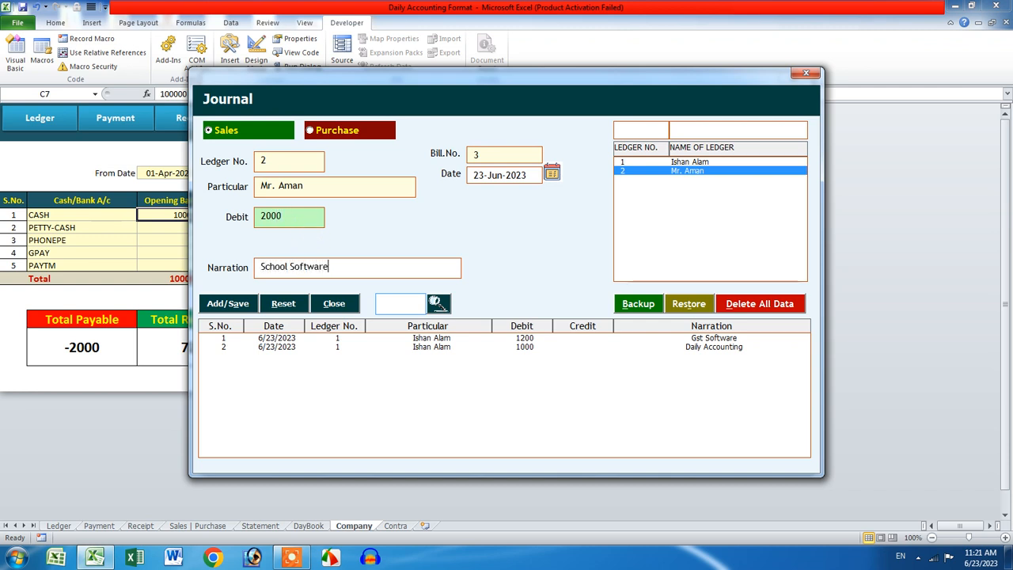
{"action": "left_click", "coordinate": [229, 306]}
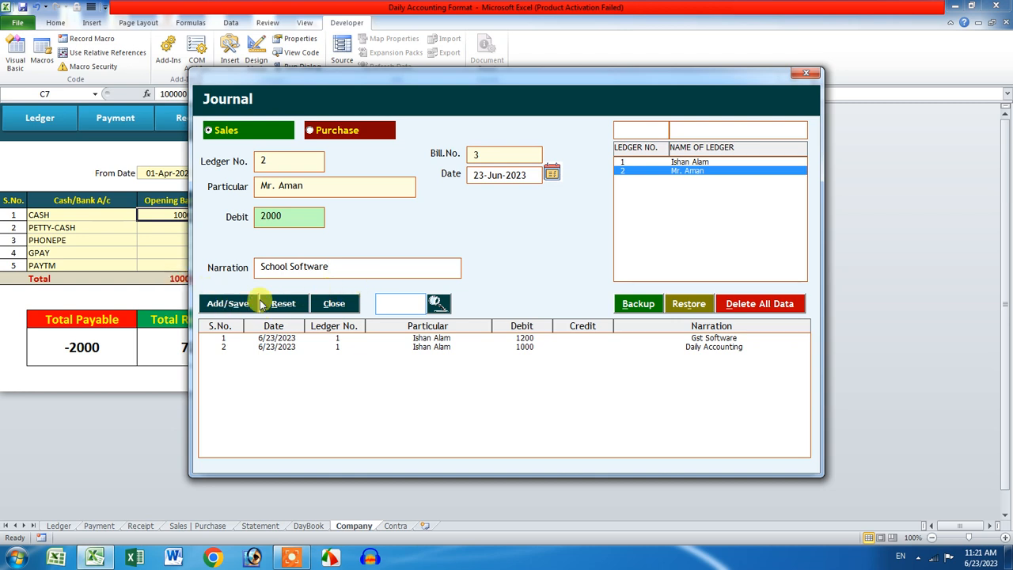
{"action": "left_click", "coordinate": [228, 303]}
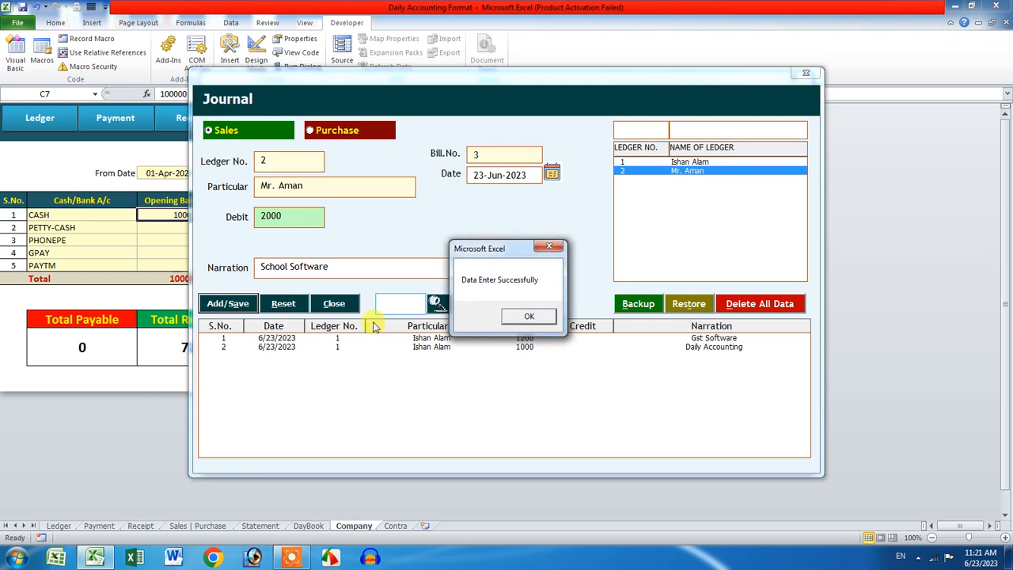
{"action": "left_click", "coordinate": [527, 314]}
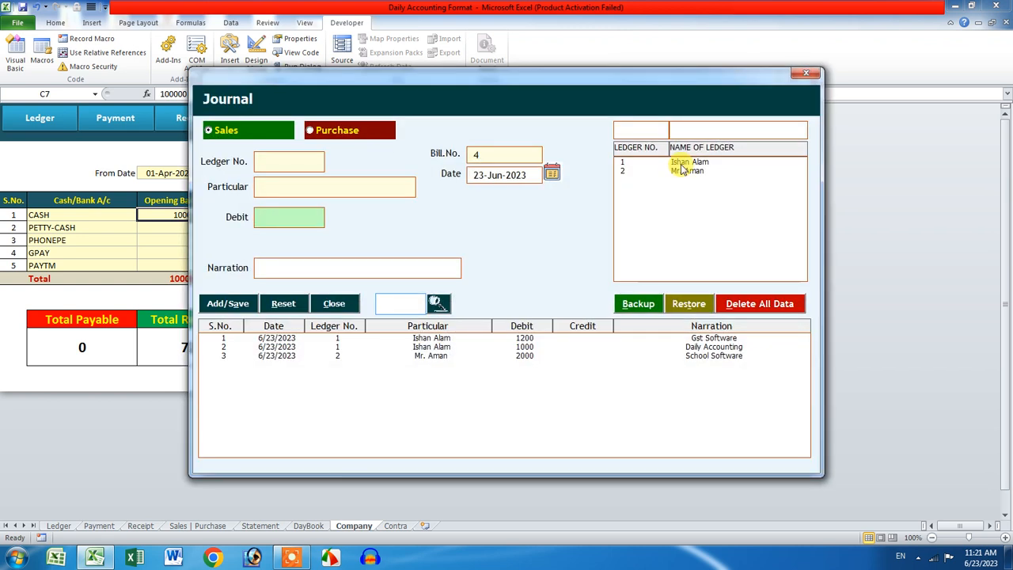
Step: Save a 4560 sales debit to ledger 1 narrated Inv-2301
{"action": "left_click", "coordinate": [680, 162]}
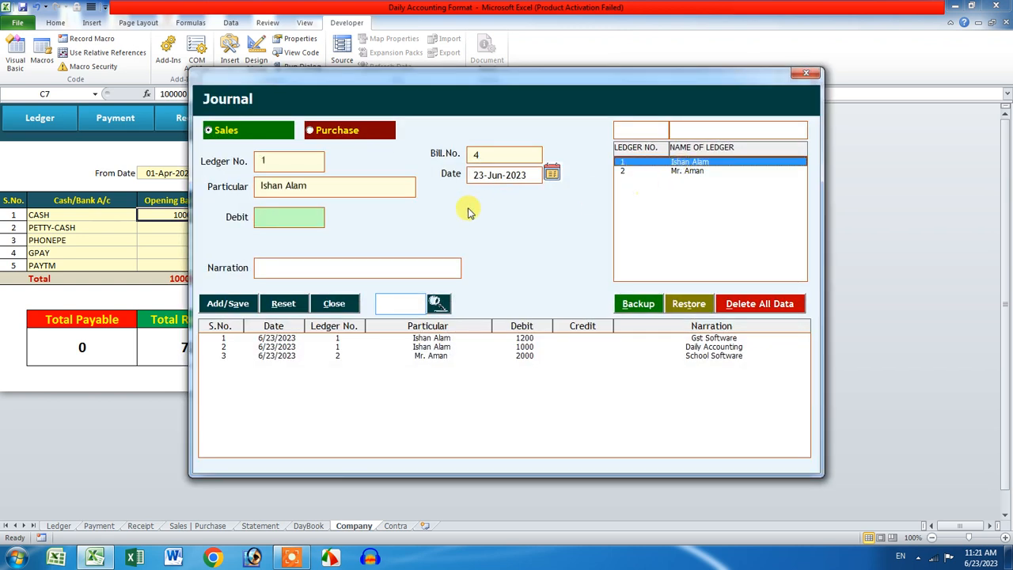
{"action": "left_click", "coordinate": [303, 211]}
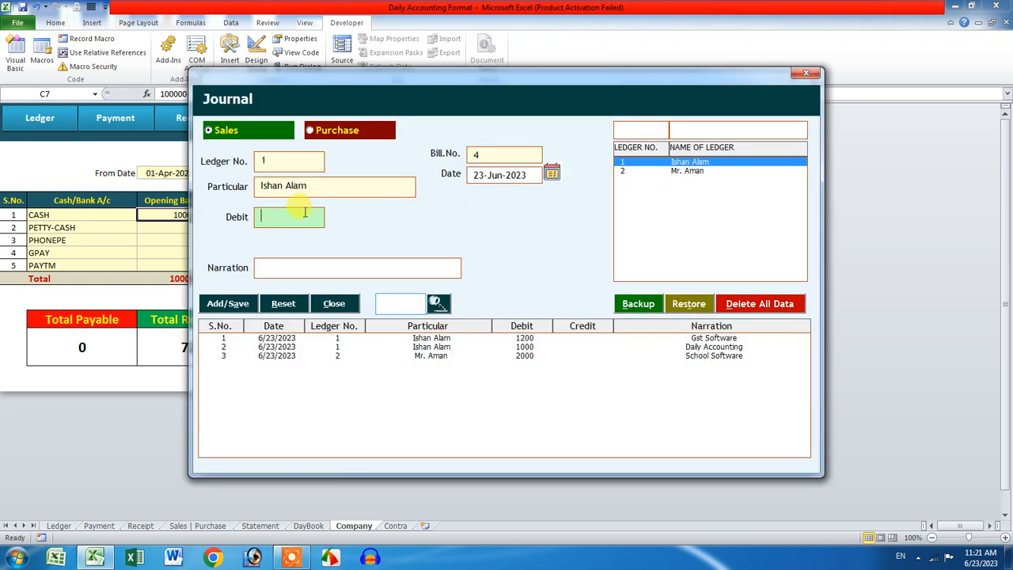
{"action": "left_click", "coordinate": [300, 268]}
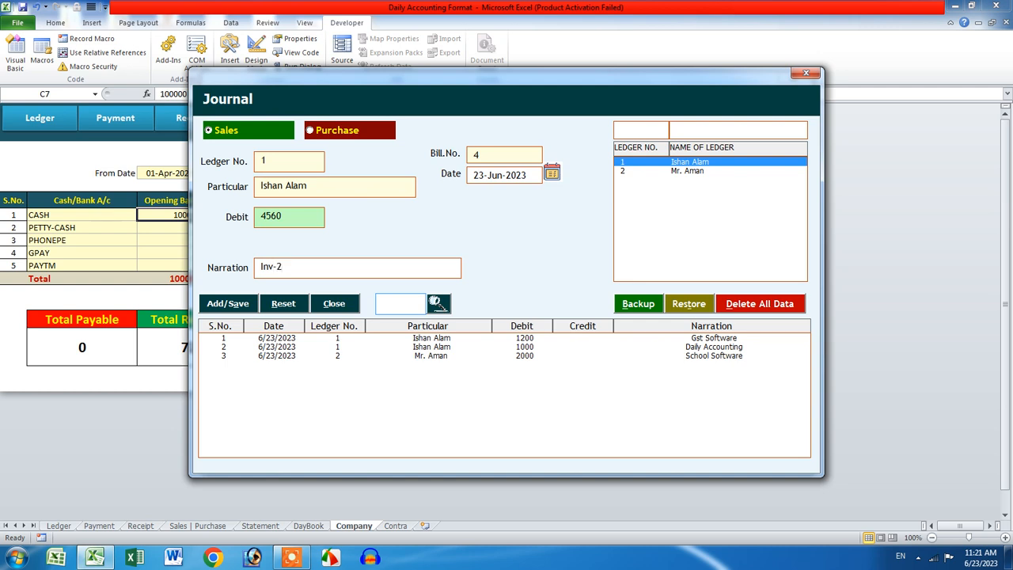
{"action": "left_click", "coordinate": [225, 303]}
{"action": "left_click", "coordinate": [531, 318]}
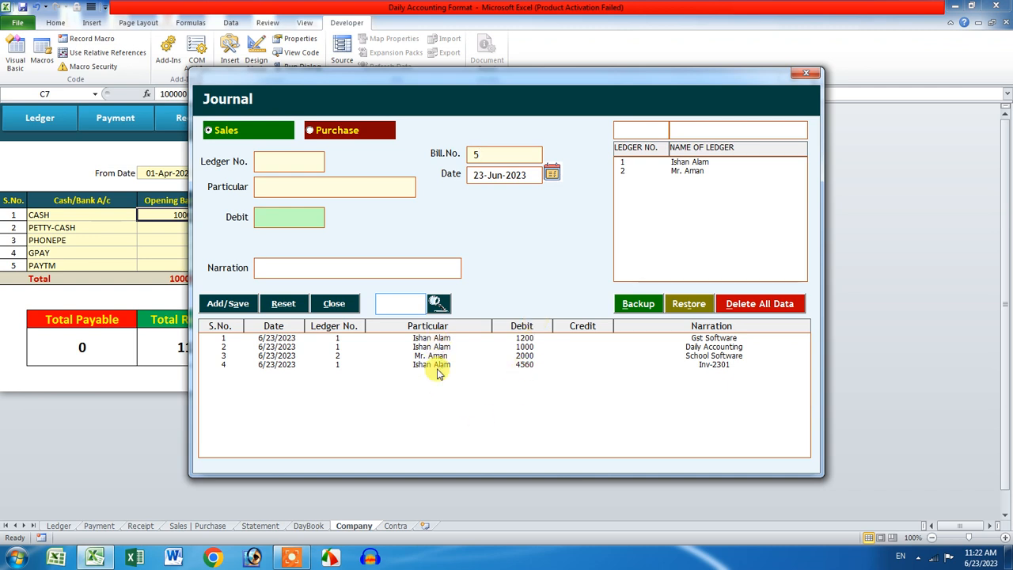
{"action": "left_click", "coordinate": [679, 162]}
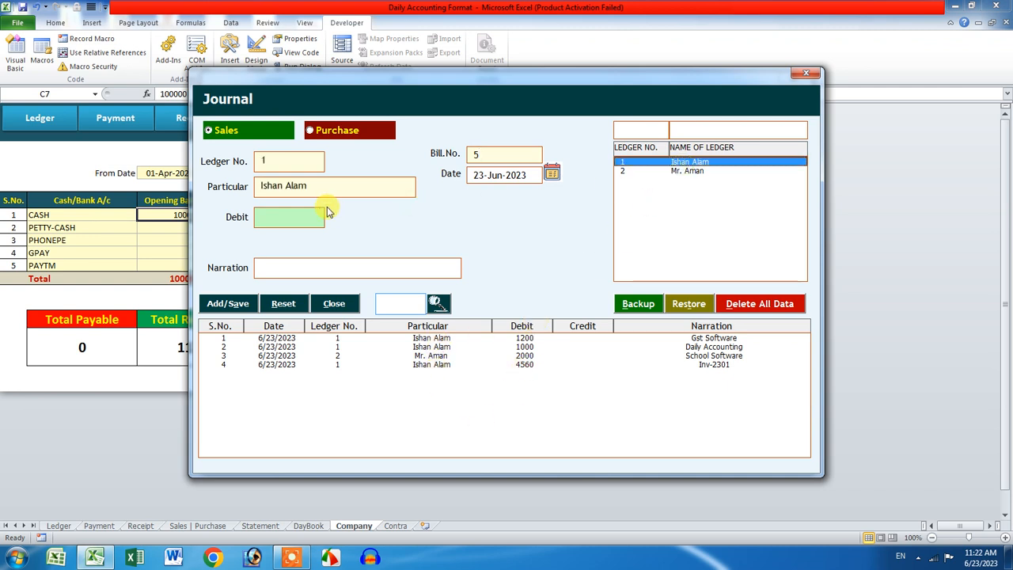
Step: Save a 15000 purchase credit narrated Used Laptop
{"action": "left_click", "coordinate": [326, 140]}
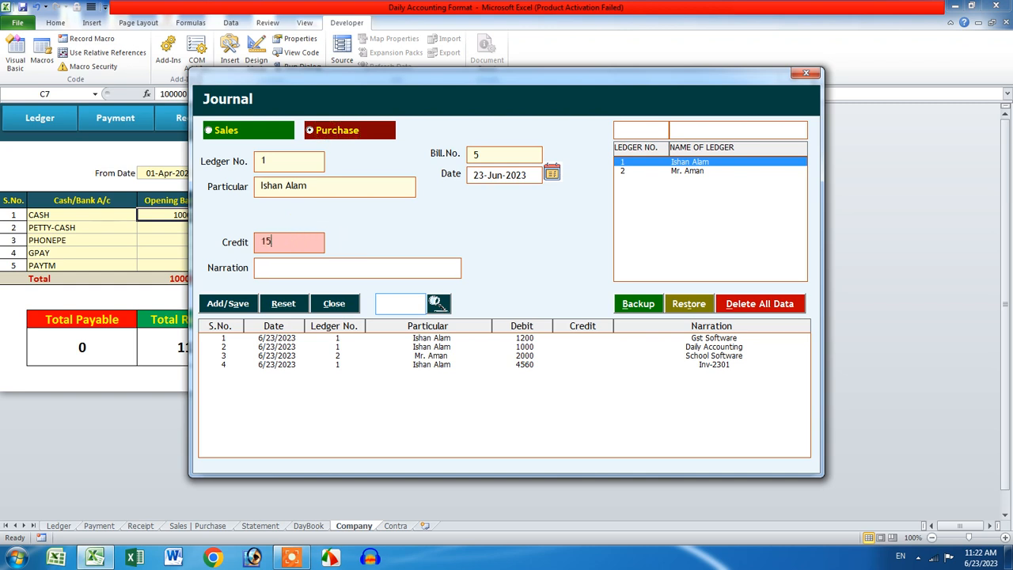
{"action": "type", "text": "15000"}
{"action": "left_click", "coordinate": [334, 267]}
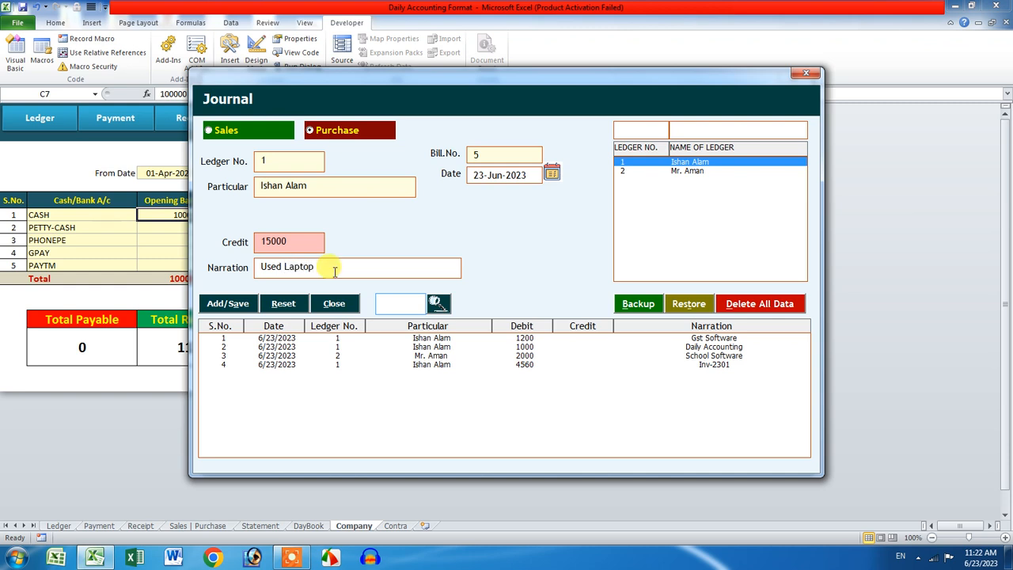
{"action": "left_click", "coordinate": [227, 303]}
{"action": "left_click", "coordinate": [527, 317]}
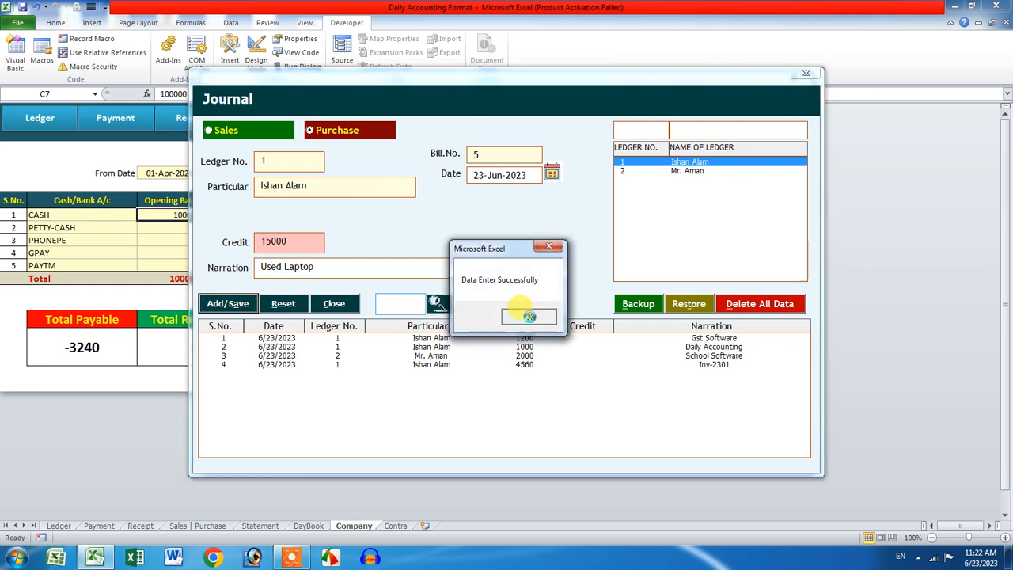
Step: Save a 6000 sales debit to ledger 1 narrated Advance Accounting Soft, then close the Journal
{"action": "left_click", "coordinate": [711, 172]}
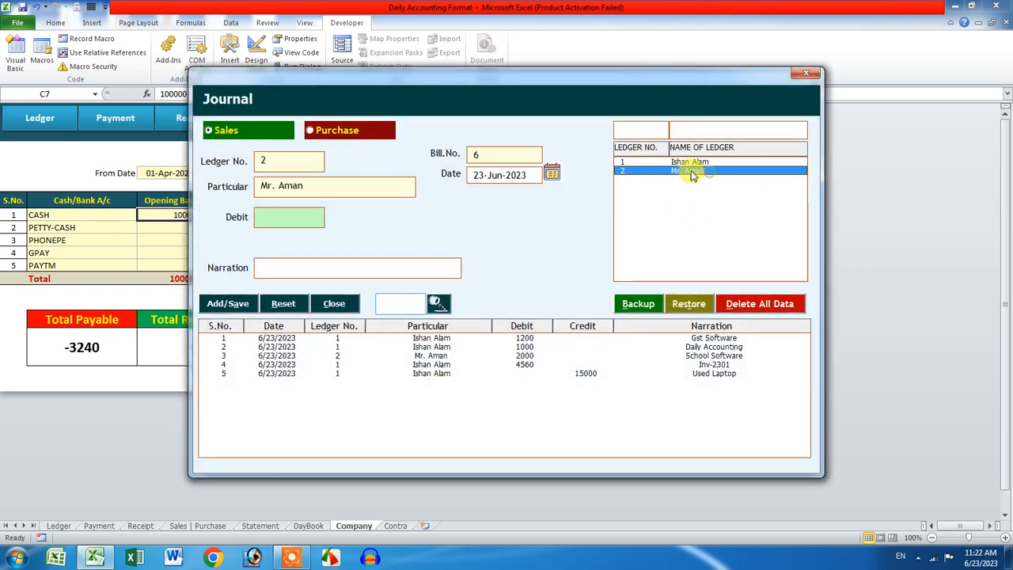
{"action": "left_click", "coordinate": [693, 162]}
{"action": "left_click", "coordinate": [302, 211]}
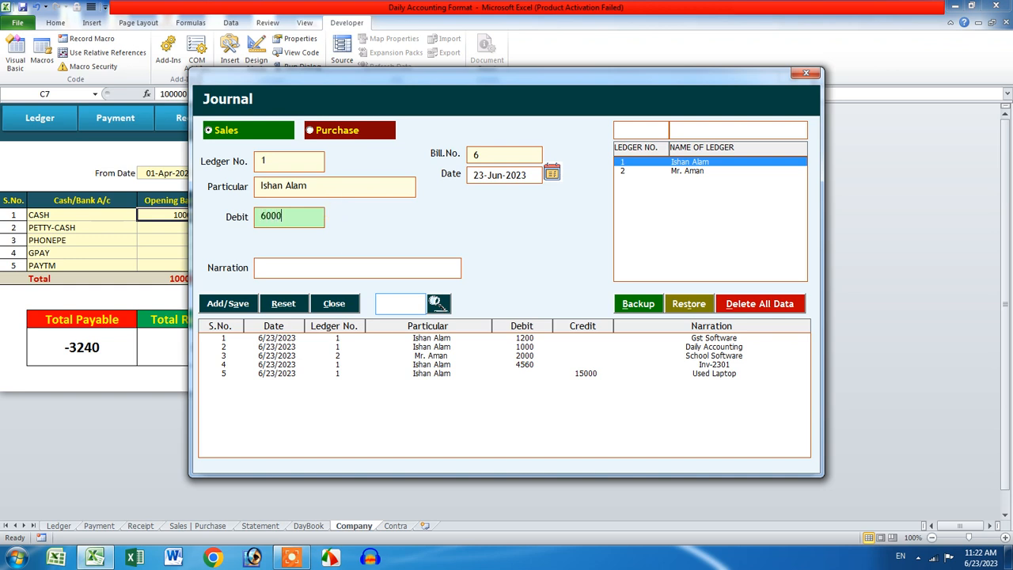
{"action": "left_click", "coordinate": [320, 269]}
{"action": "type", "text": "Advance Accounting Soft"}
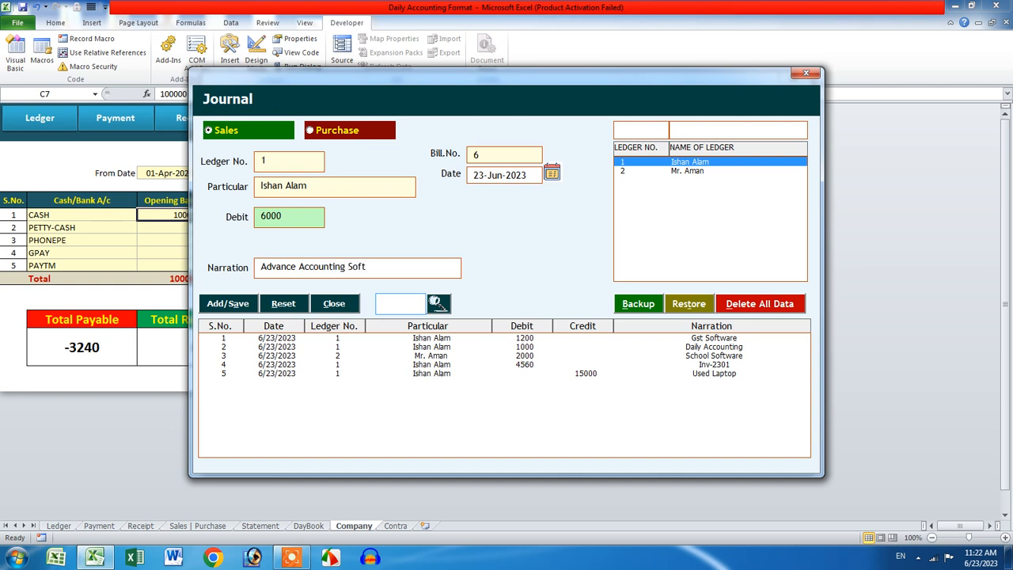
{"action": "left_click", "coordinate": [228, 303]}
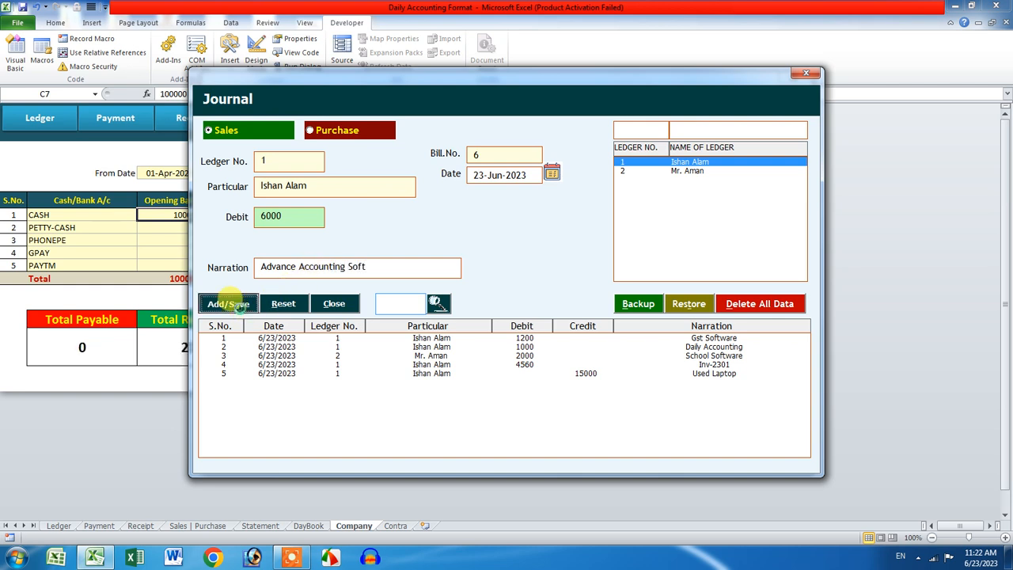
{"action": "left_click", "coordinate": [528, 317]}
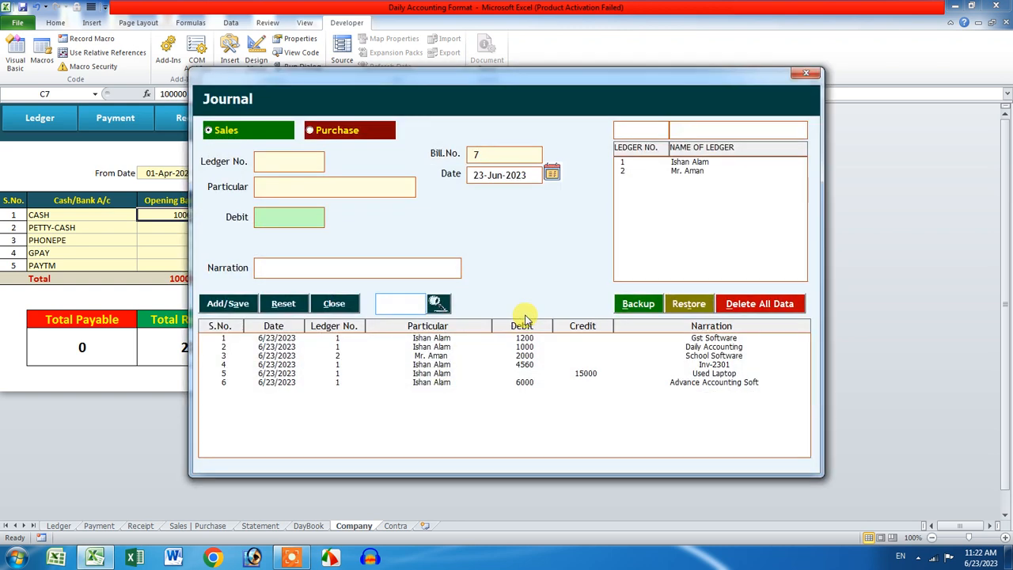
{"action": "left_click", "coordinate": [807, 74]}
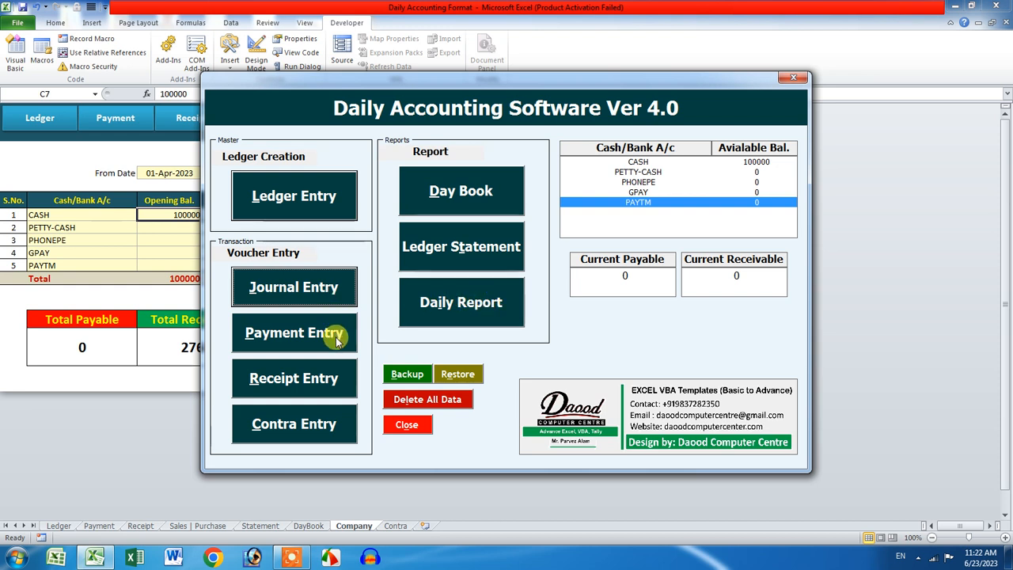
Step: Run the Daily Report from 23-Jun-2023 to 23-Jun-2023 and review its six vouchers
{"action": "left_click", "coordinate": [427, 196]}
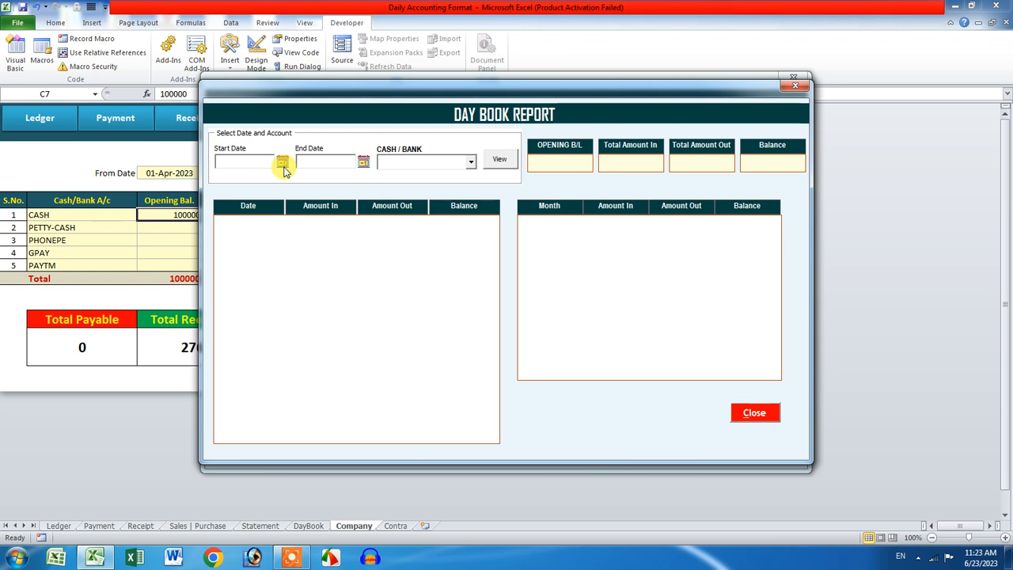
{"action": "left_click", "coordinate": [795, 84]}
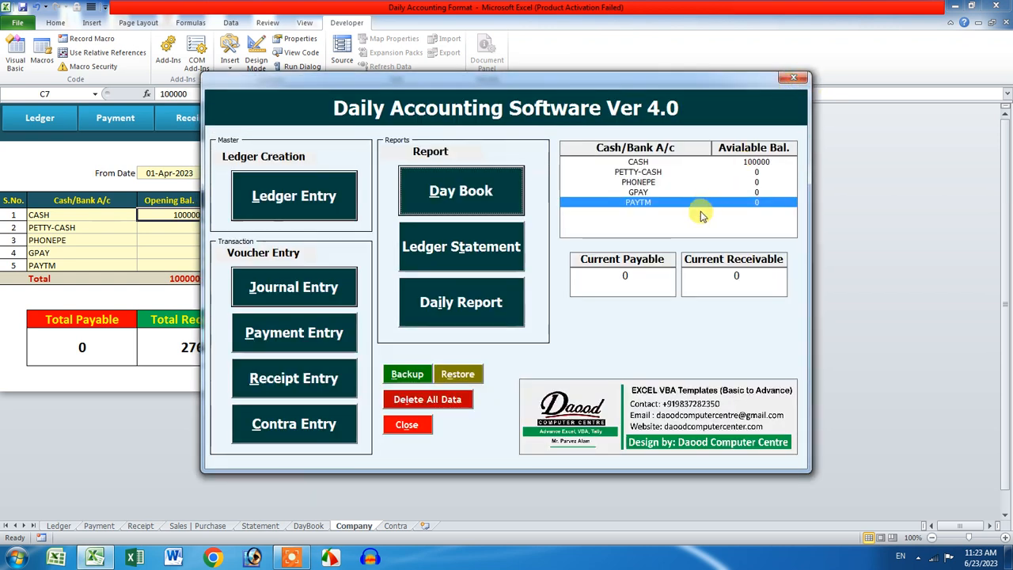
{"action": "left_click", "coordinate": [496, 302]}
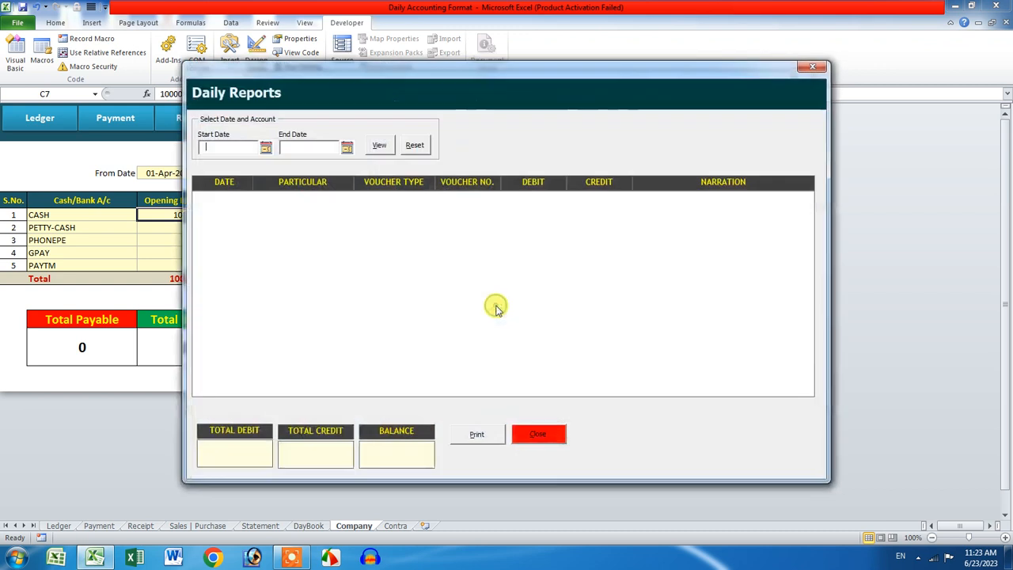
{"action": "left_click", "coordinate": [266, 148]}
{"action": "left_click", "coordinate": [545, 341]}
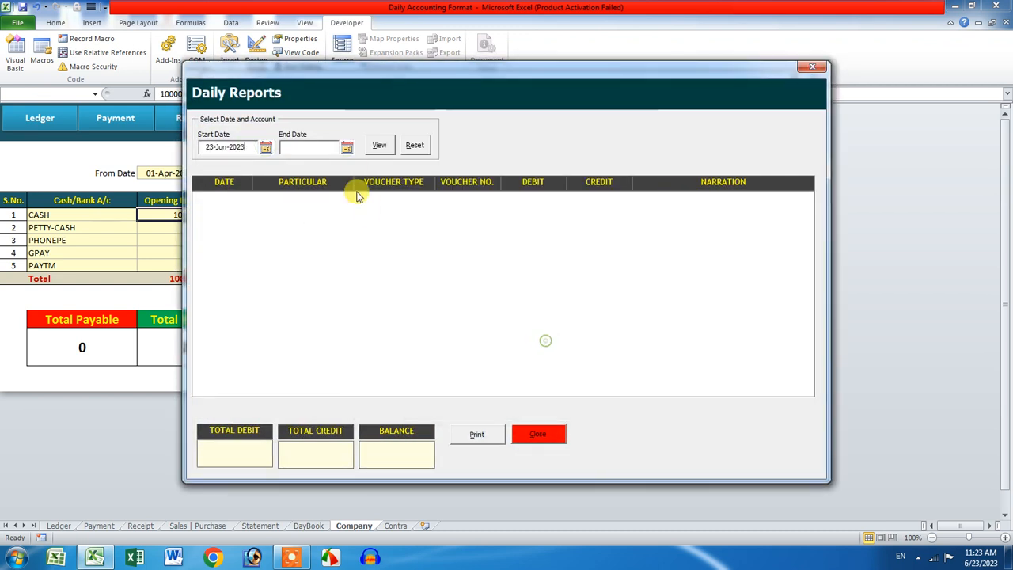
{"action": "left_click", "coordinate": [347, 147]}
{"action": "left_click", "coordinate": [545, 345]}
{"action": "left_click", "coordinate": [379, 146]}
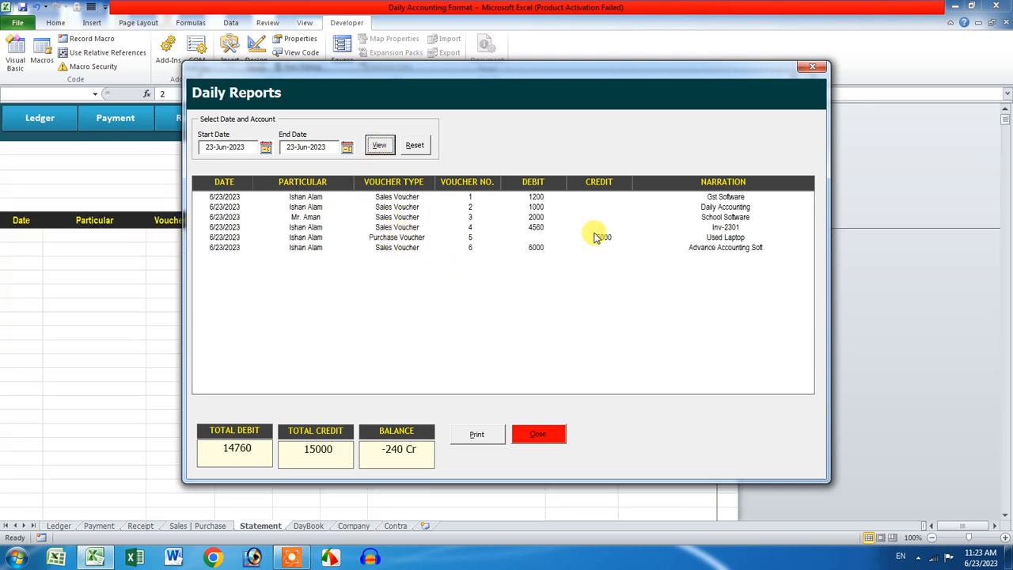
{"action": "left_click_drag", "start_coordinate": [663, 201], "coordinate": [661, 255]}
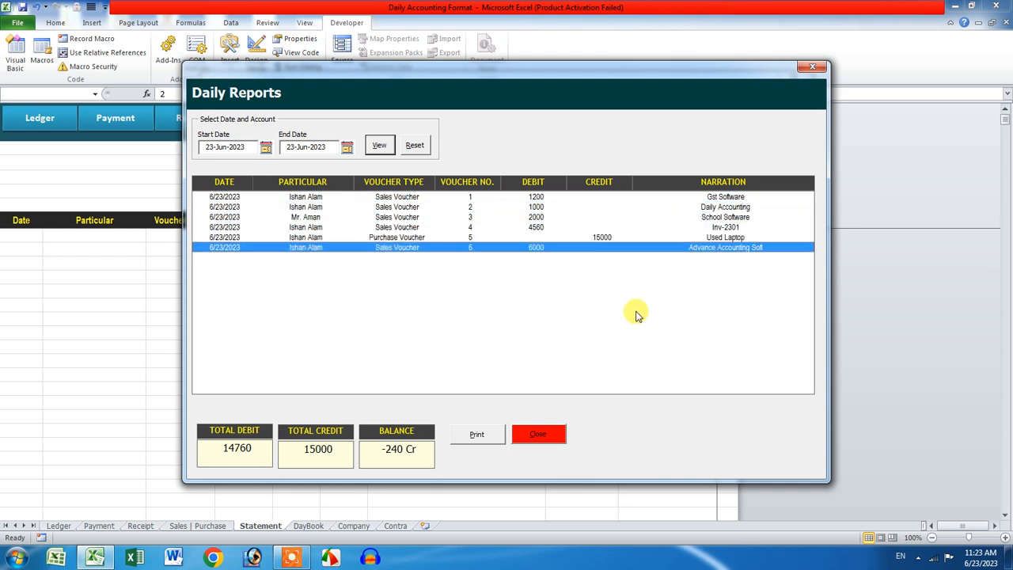
{"action": "left_click", "coordinate": [812, 67]}
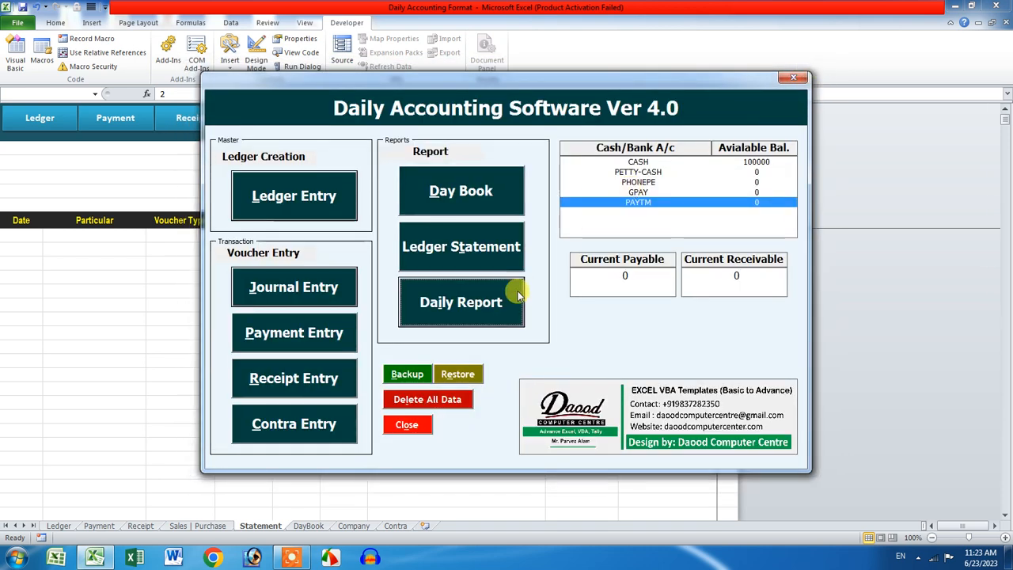
{"action": "left_click", "coordinate": [336, 331]}
{"action": "left_click", "coordinate": [670, 160]}
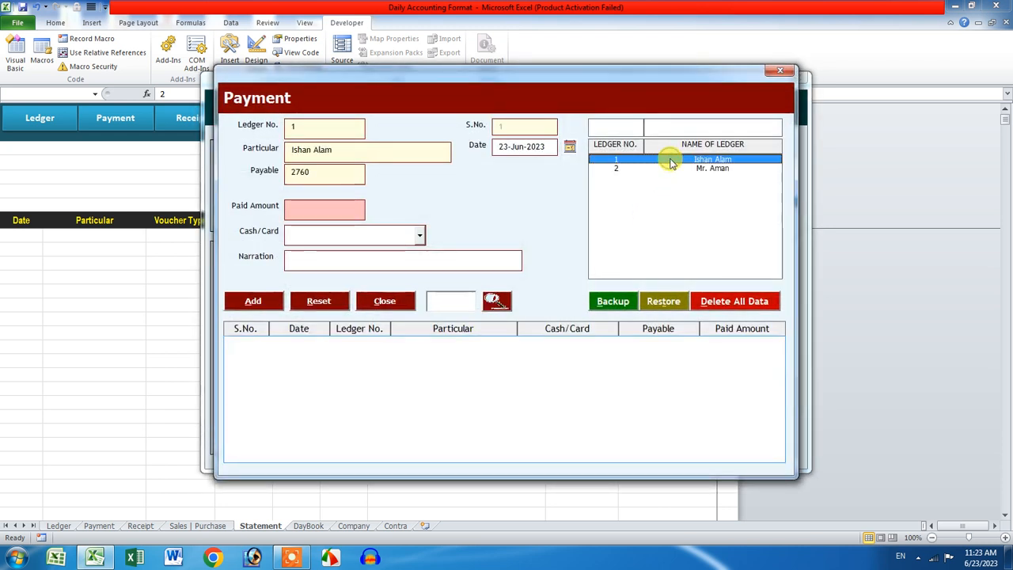
{"action": "left_click", "coordinate": [678, 169]}
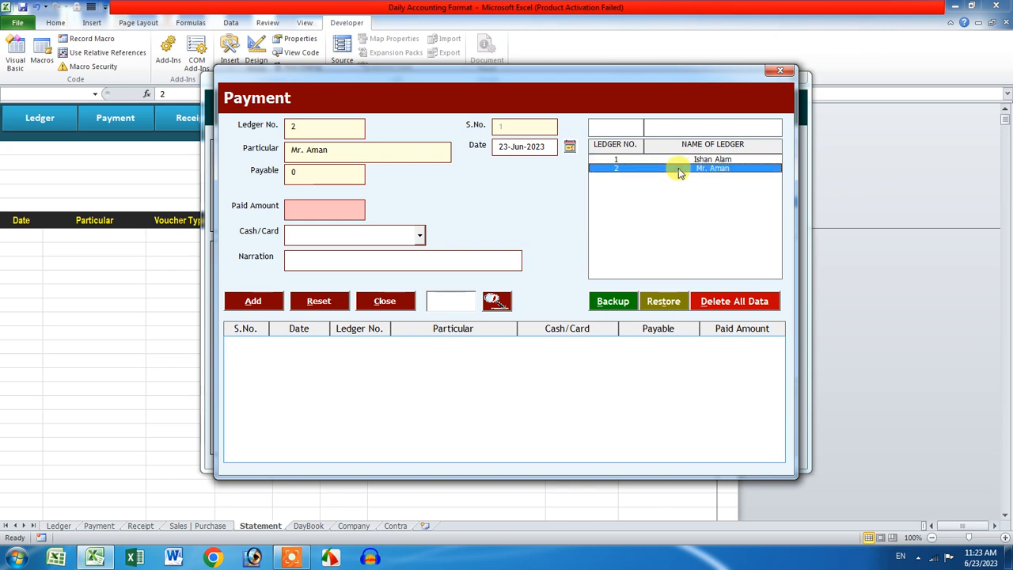
{"action": "left_click", "coordinate": [671, 161]}
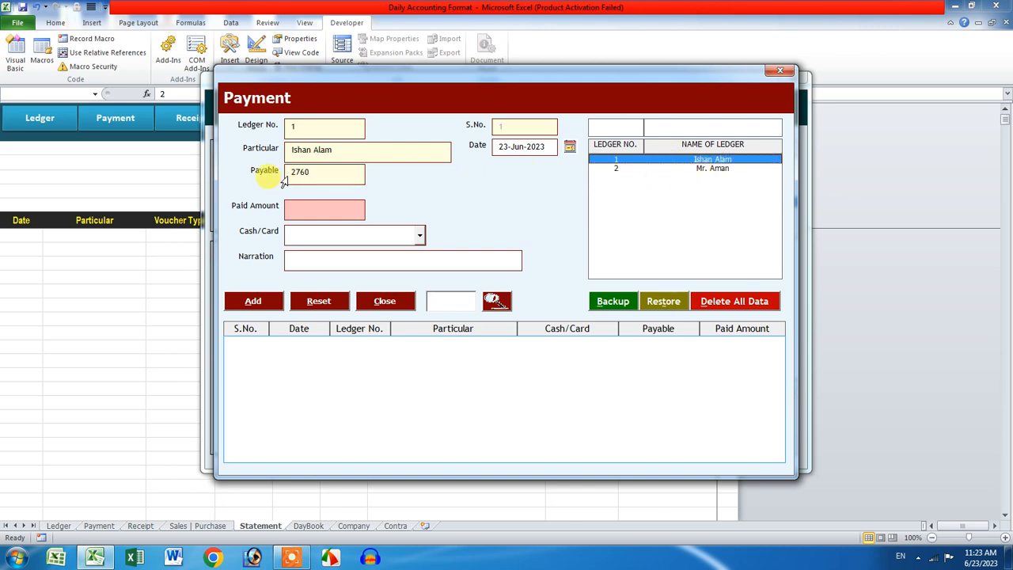
{"action": "left_click_drag", "start_coordinate": [293, 172], "coordinate": [350, 173]}
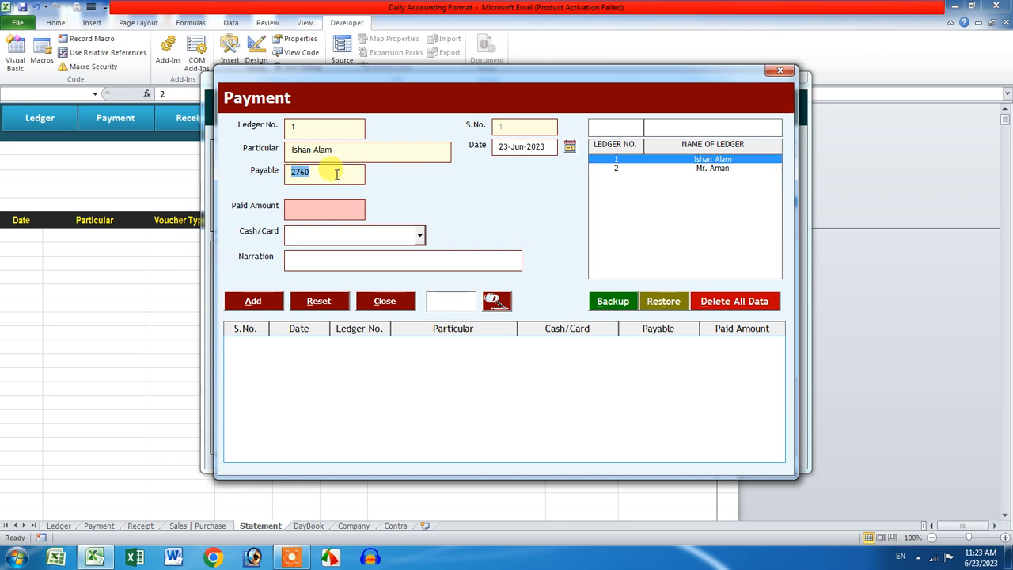
{"action": "left_click", "coordinate": [780, 71]}
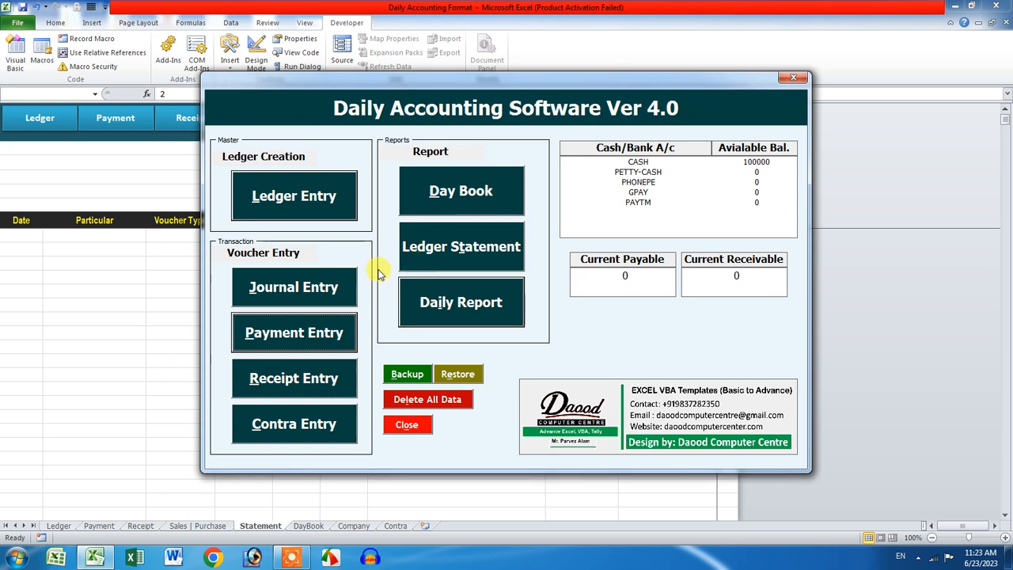
Step: Save a 5400 purchase credit to ledger 2 narrated Bill=Ab123
{"action": "left_click", "coordinate": [335, 287]}
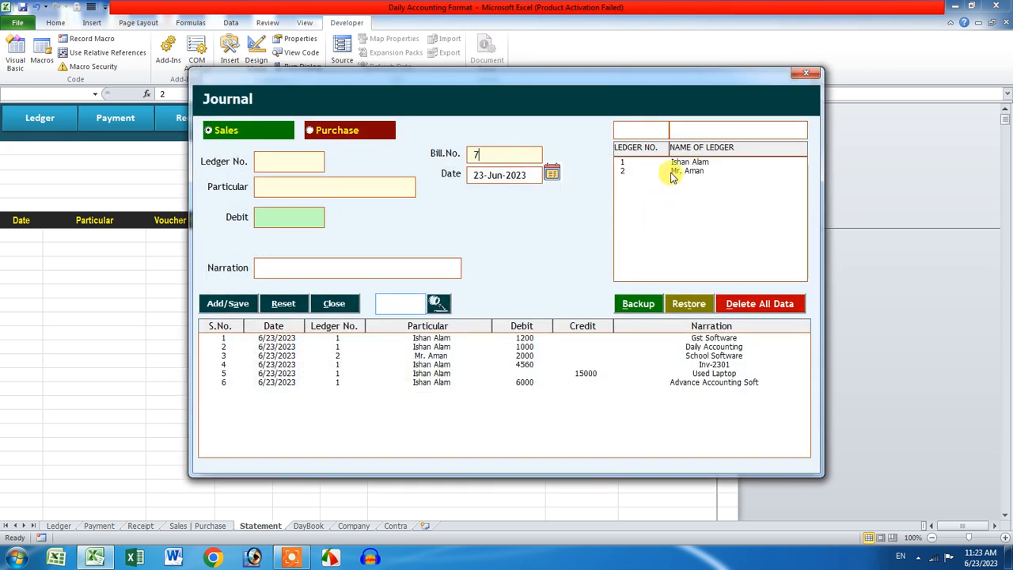
{"action": "left_click", "coordinate": [340, 131]}
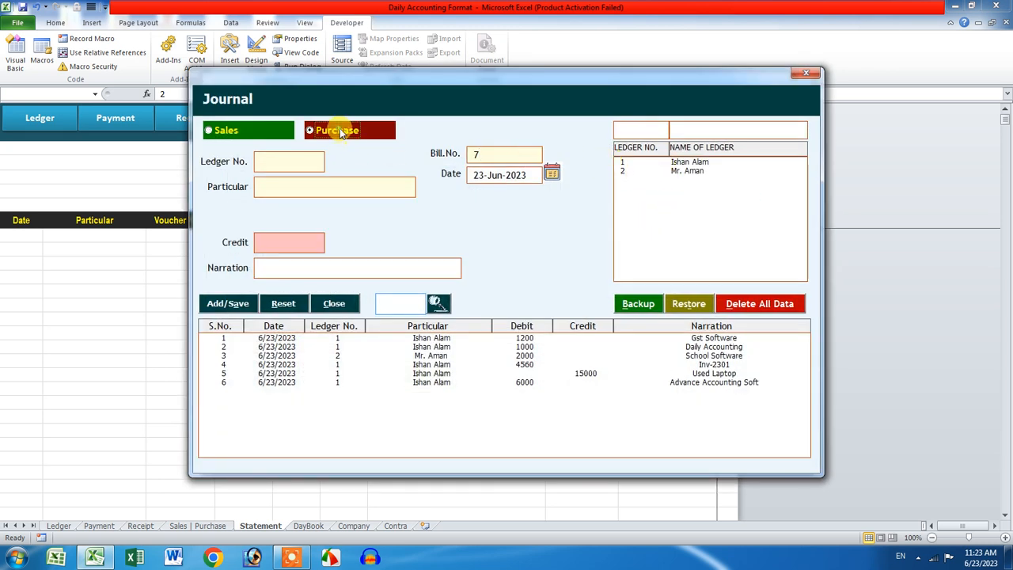
{"action": "left_click", "coordinate": [639, 163]}
{"action": "left_click", "coordinate": [687, 172]}
{"action": "left_click", "coordinate": [271, 245]}
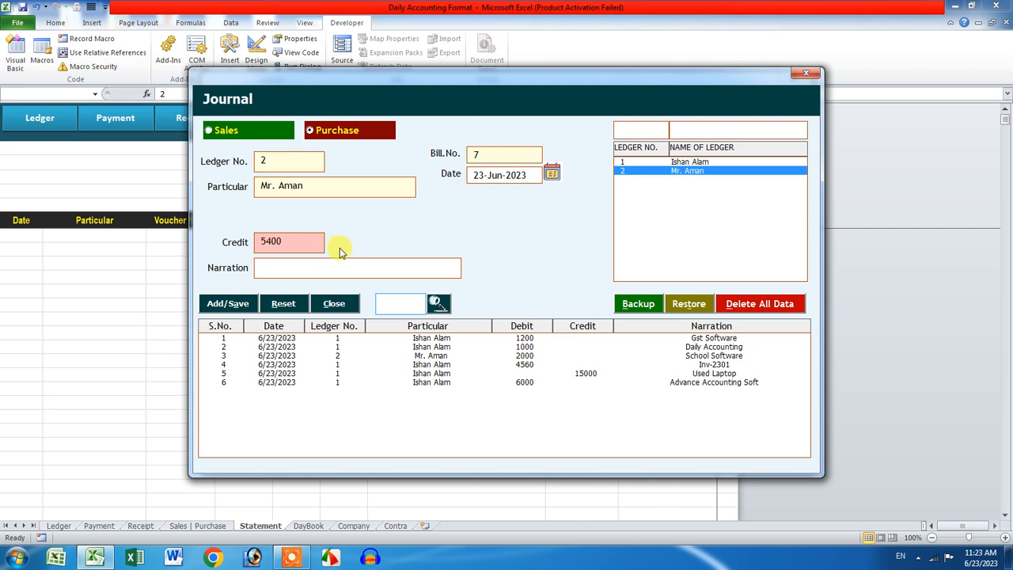
{"action": "type", "text": "Bill=Ab123"}
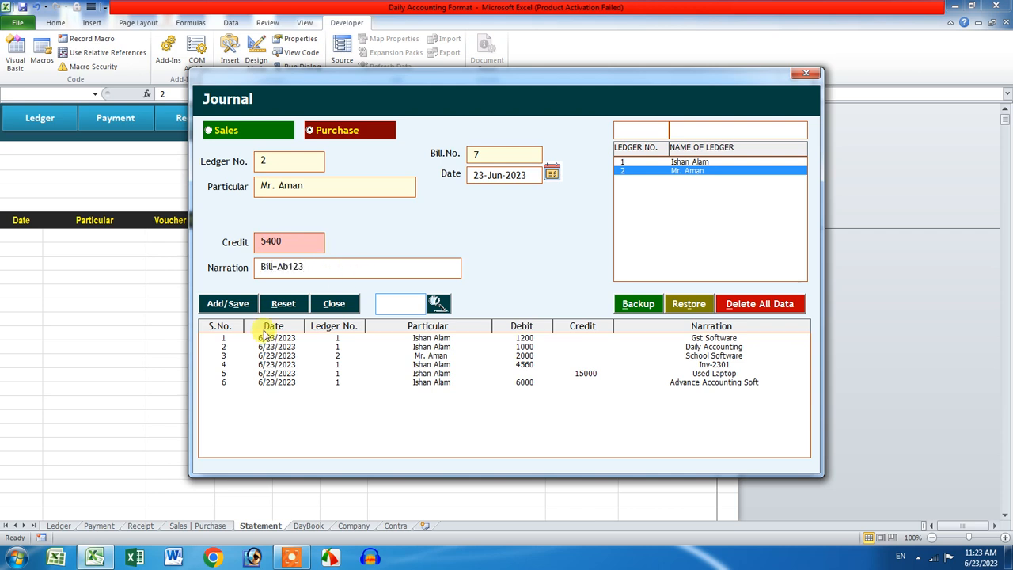
{"action": "left_click", "coordinate": [232, 303]}
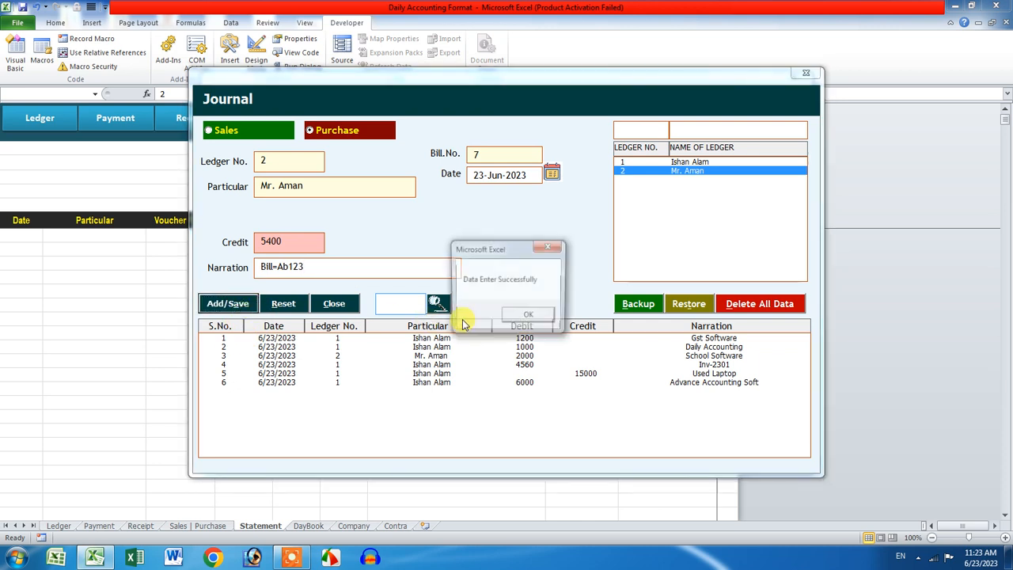
{"action": "left_click", "coordinate": [516, 318]}
Step: Close the Journal and main menu, then relaunch it to refresh the balances
{"action": "left_click", "coordinate": [805, 73]}
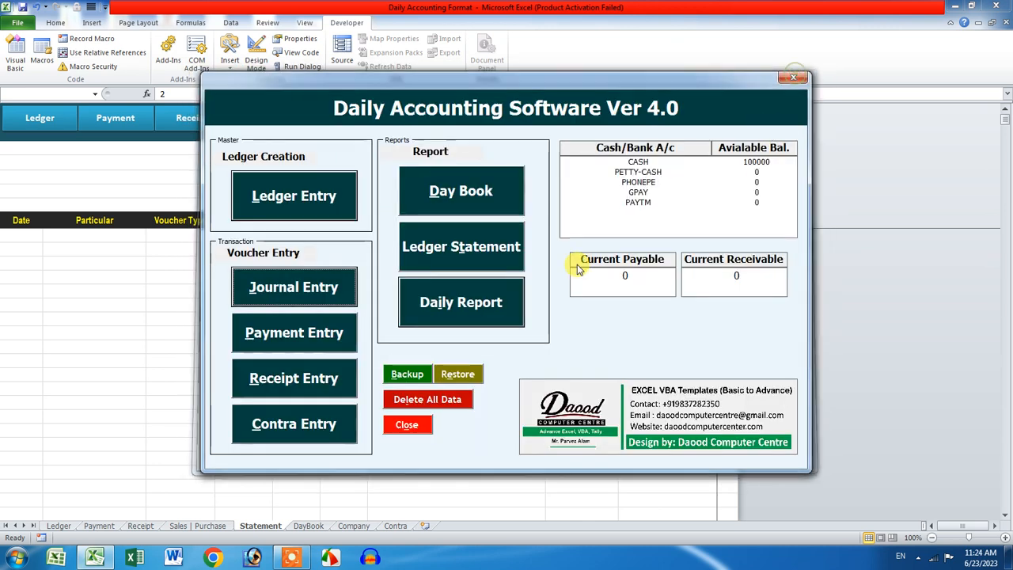
{"action": "left_click", "coordinate": [793, 77]}
{"action": "left_click", "coordinate": [441, 219]}
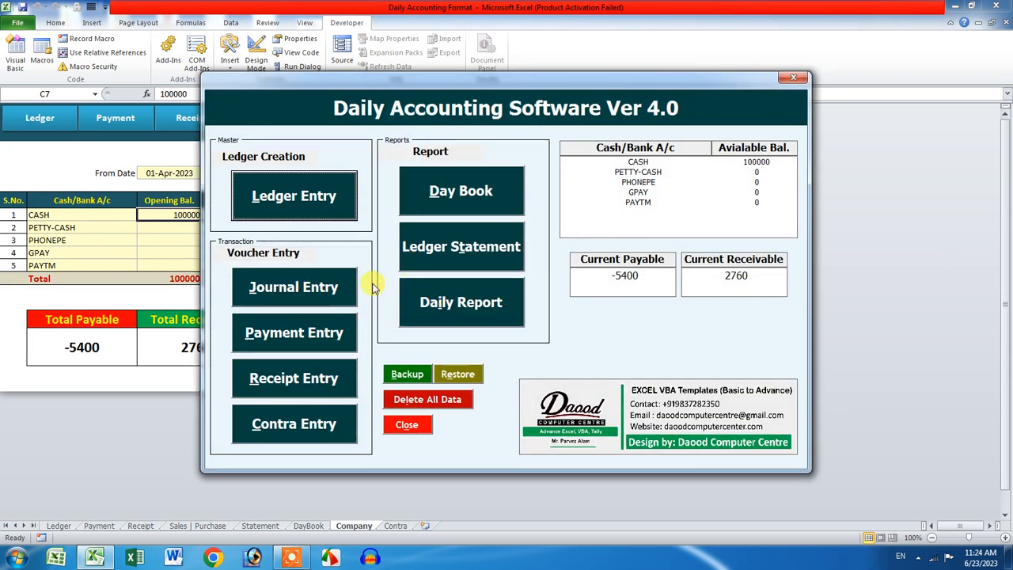
Step: Start a payment entry with ledger 2 as the payee
{"action": "left_click", "coordinate": [294, 333]}
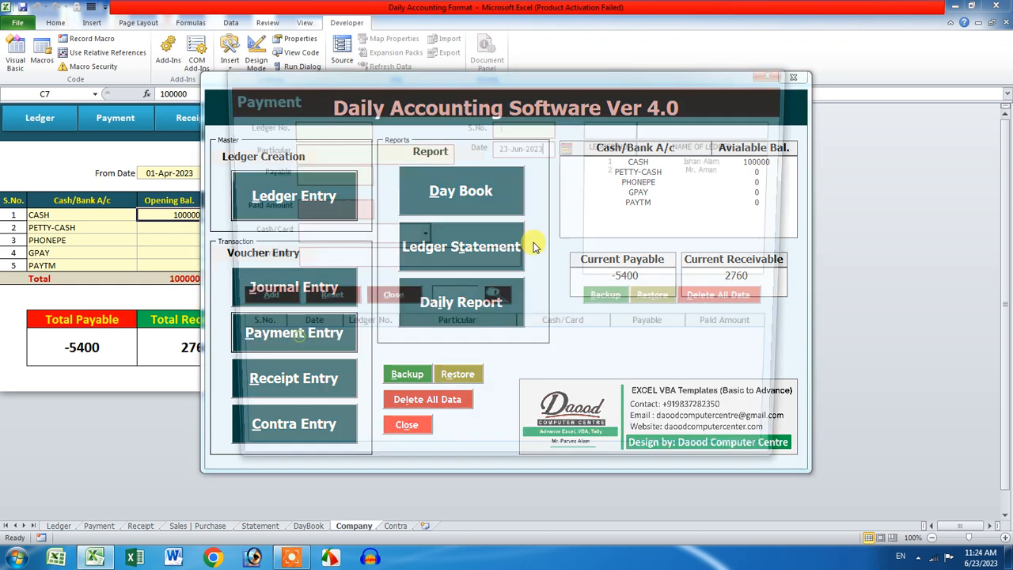
{"action": "left_click", "coordinate": [667, 166]}
{"action": "left_click", "coordinate": [669, 160]}
{"action": "left_click", "coordinate": [667, 167]}
{"action": "left_click", "coordinate": [667, 160]}
{"action": "left_click", "coordinate": [669, 169]}
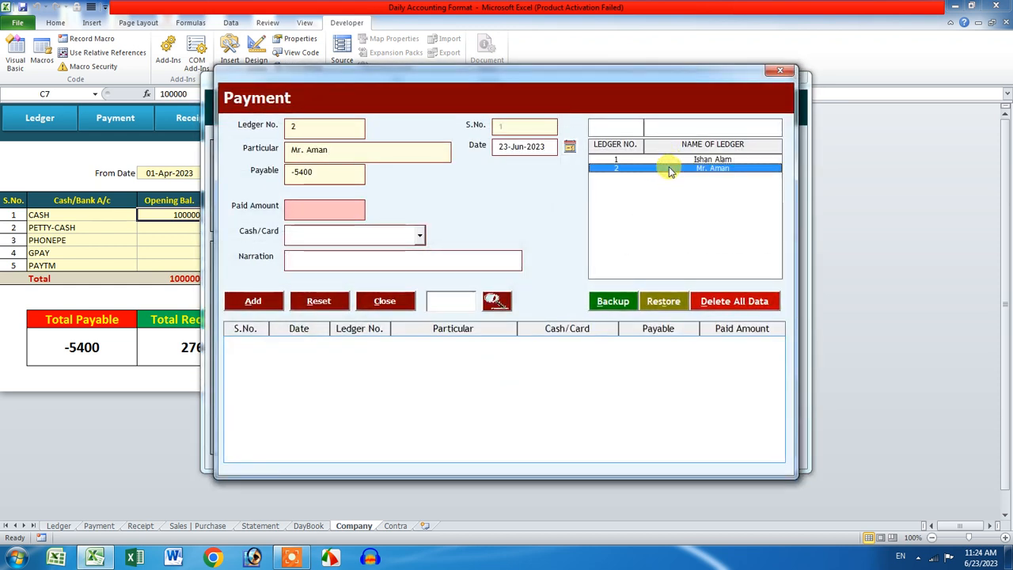
Step: Save a 5000 CASH payment narrated Being Cash Paid
{"action": "left_click", "coordinate": [350, 206]}
{"action": "type", "text": "5000"}
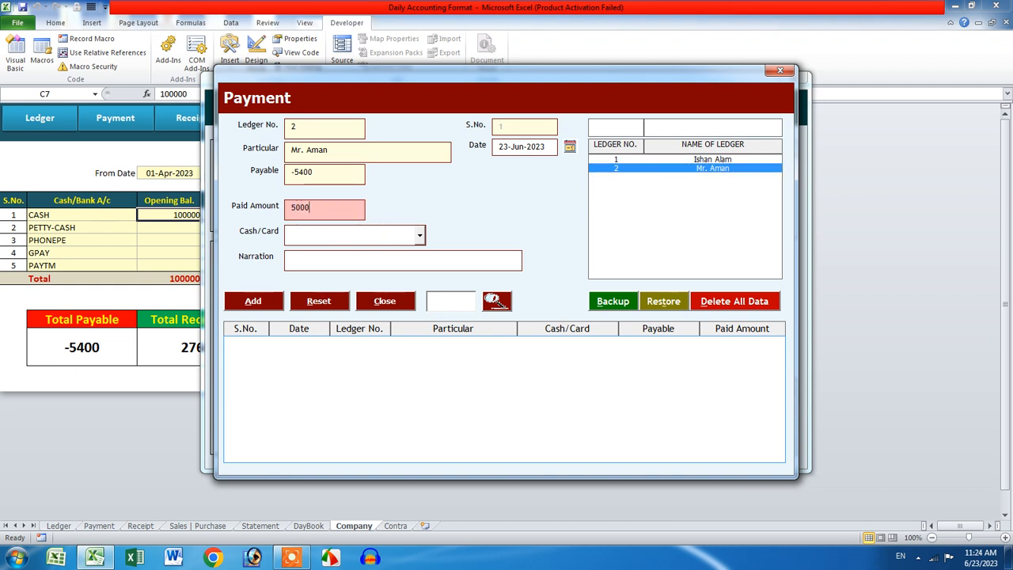
{"action": "left_click", "coordinate": [418, 235]}
{"action": "left_click", "coordinate": [408, 250]}
{"action": "left_click", "coordinate": [340, 256]}
{"action": "type", "text": "Beng"}
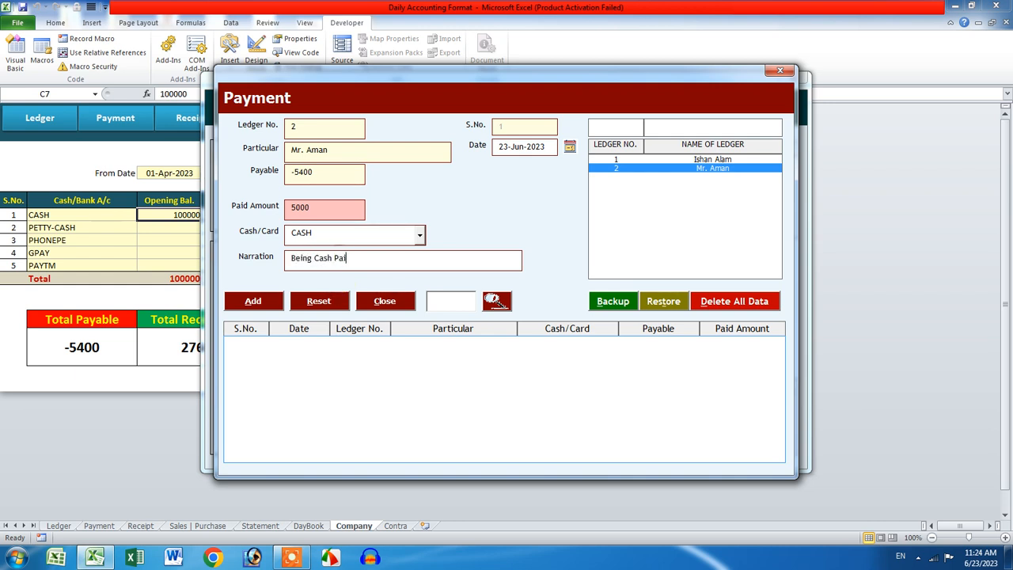
{"action": "left_click", "coordinate": [254, 301]}
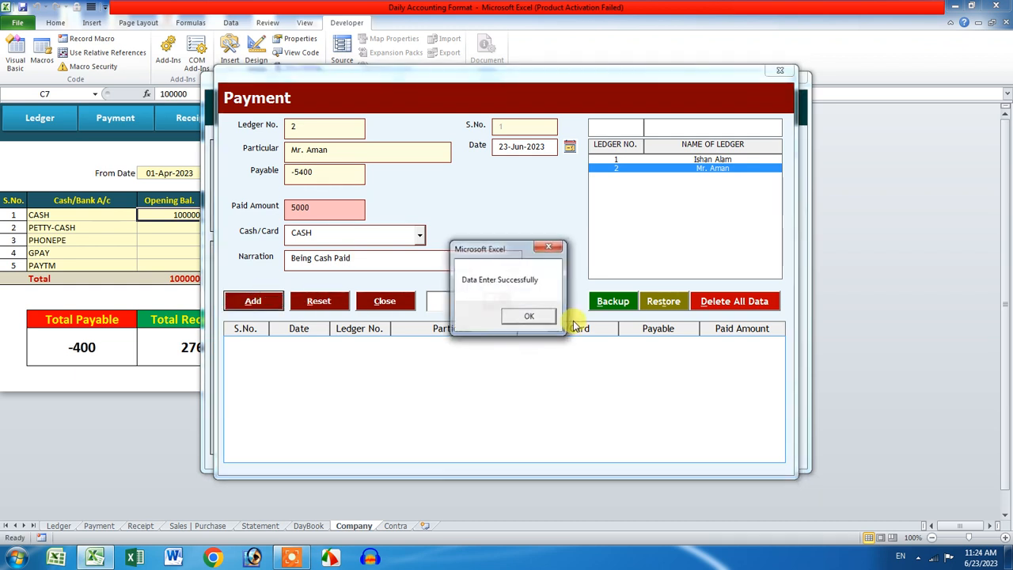
{"action": "left_click", "coordinate": [554, 316]}
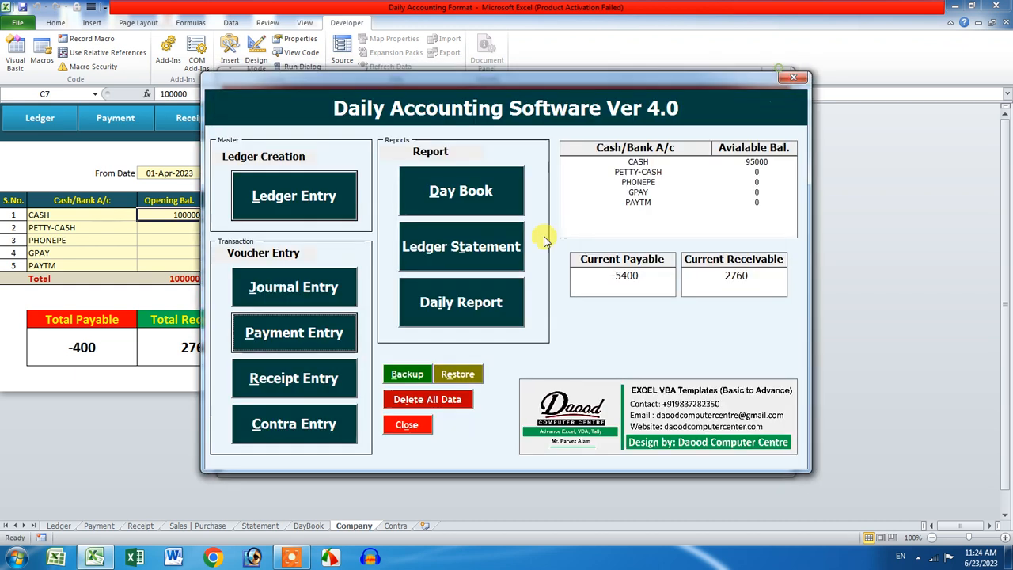
Step: Enter a 2500 PHONEPE receipt from ledger 1 with narration Ref#102030 and save it
{"action": "left_click", "coordinate": [337, 379]}
{"action": "left_click", "coordinate": [673, 163]}
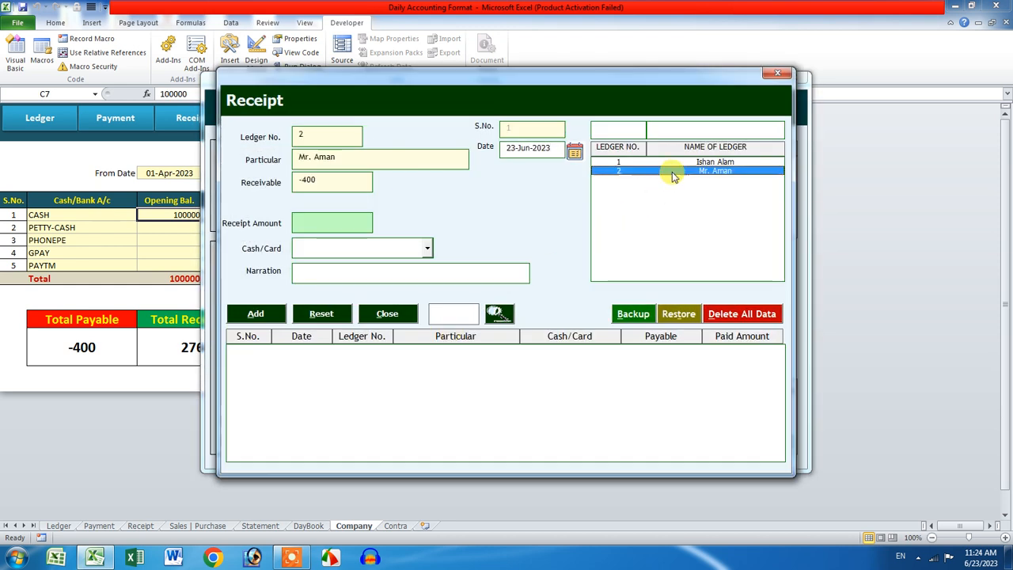
{"action": "left_click", "coordinate": [336, 222]}
{"action": "type", "text": "2500"}
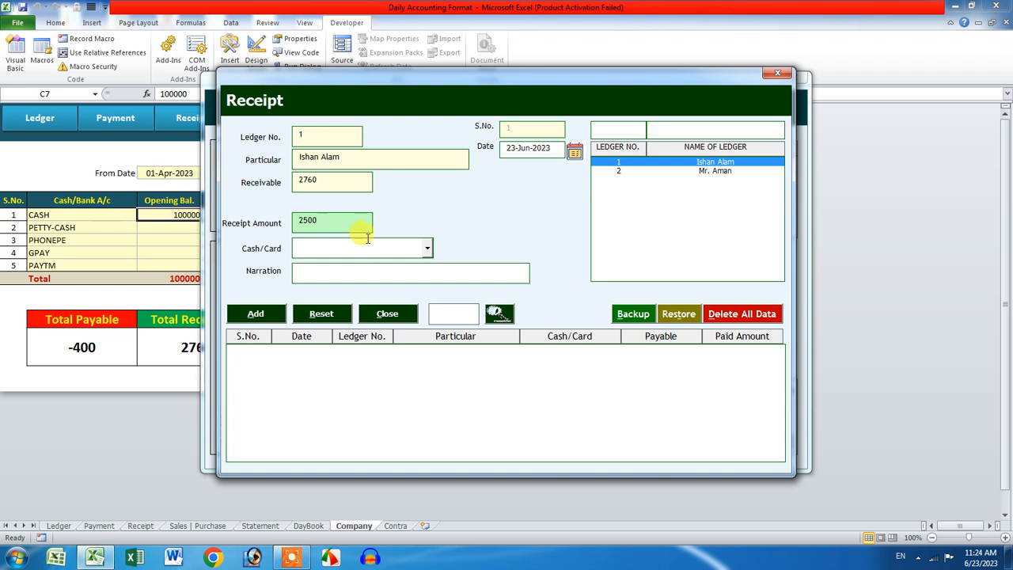
{"action": "left_click", "coordinate": [421, 249]}
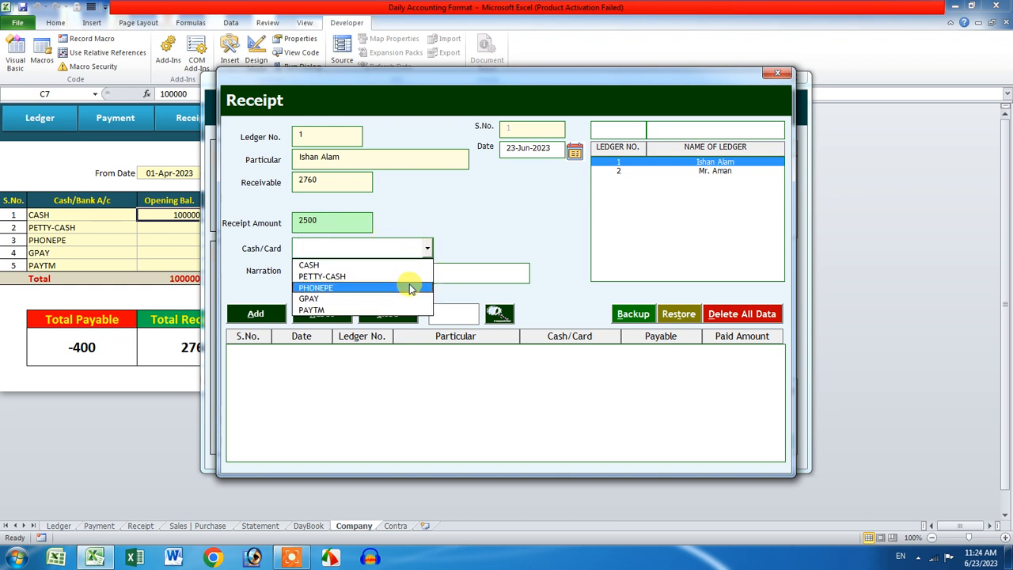
{"action": "left_click", "coordinate": [405, 287]}
{"action": "type", "text": "Ref#102030"}
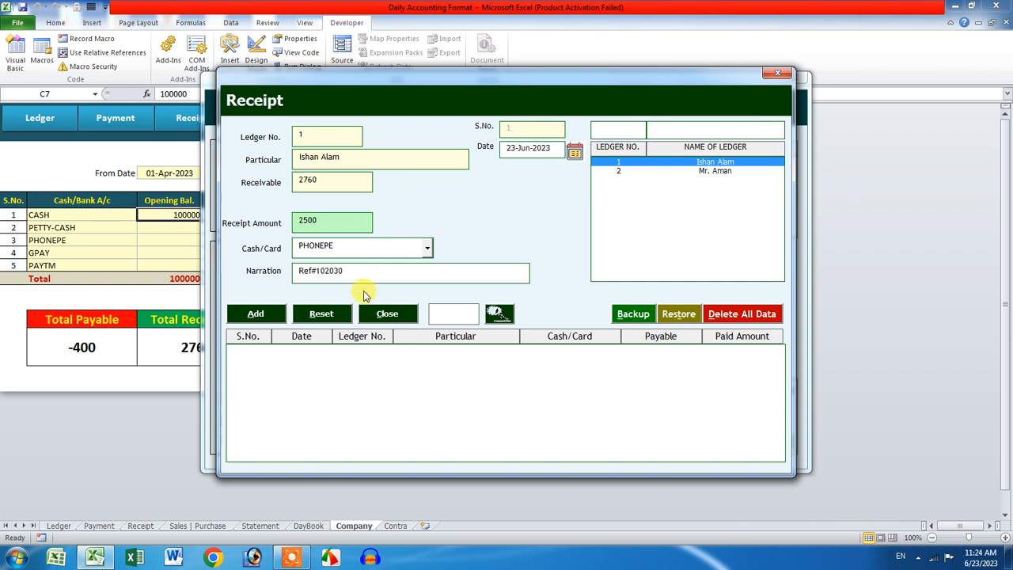
{"action": "left_click", "coordinate": [255, 313]}
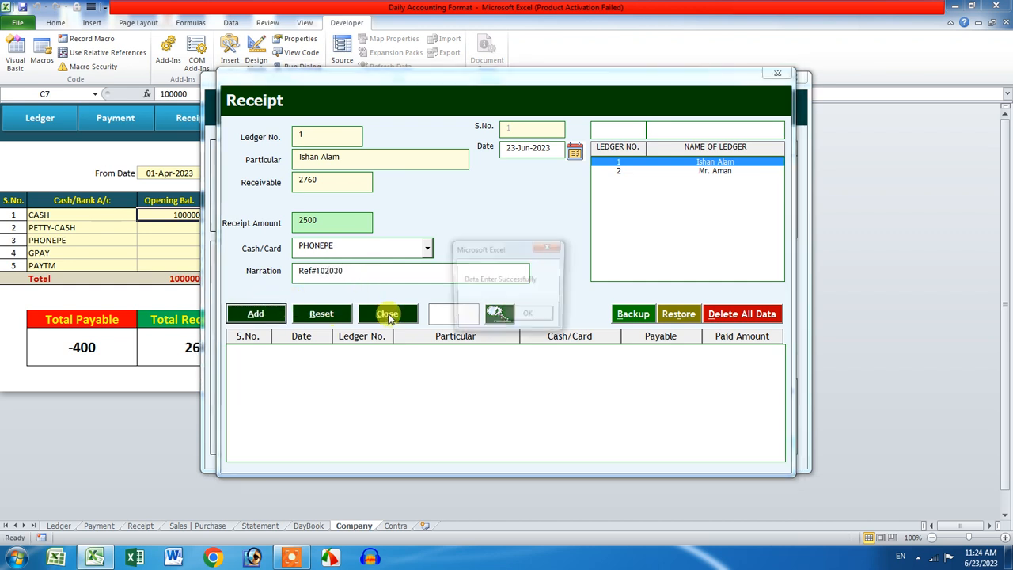
{"action": "left_click", "coordinate": [523, 318]}
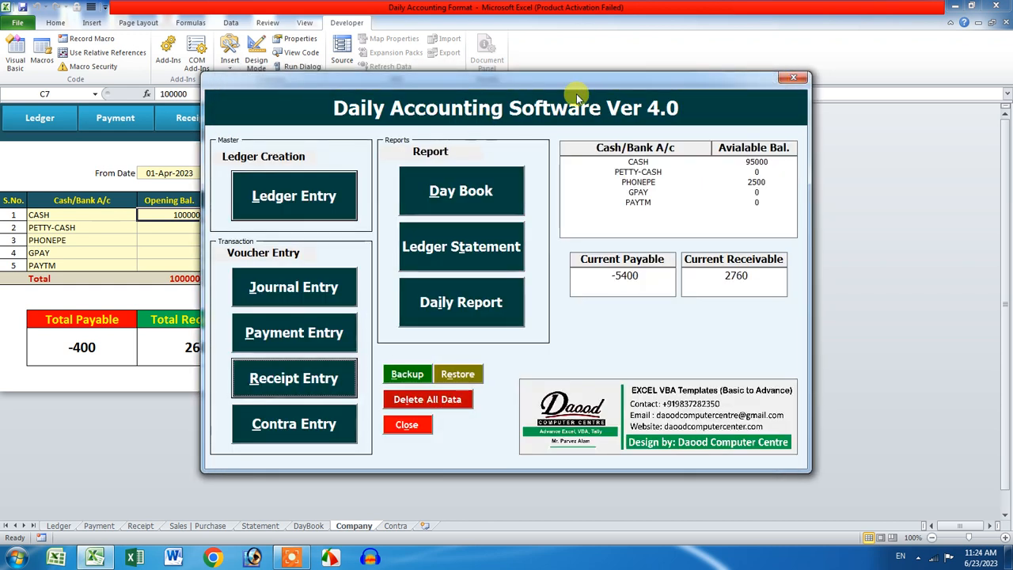
Step: Close the main accounting menu, then bring up the Contra entry form
{"action": "left_click", "coordinate": [793, 77]}
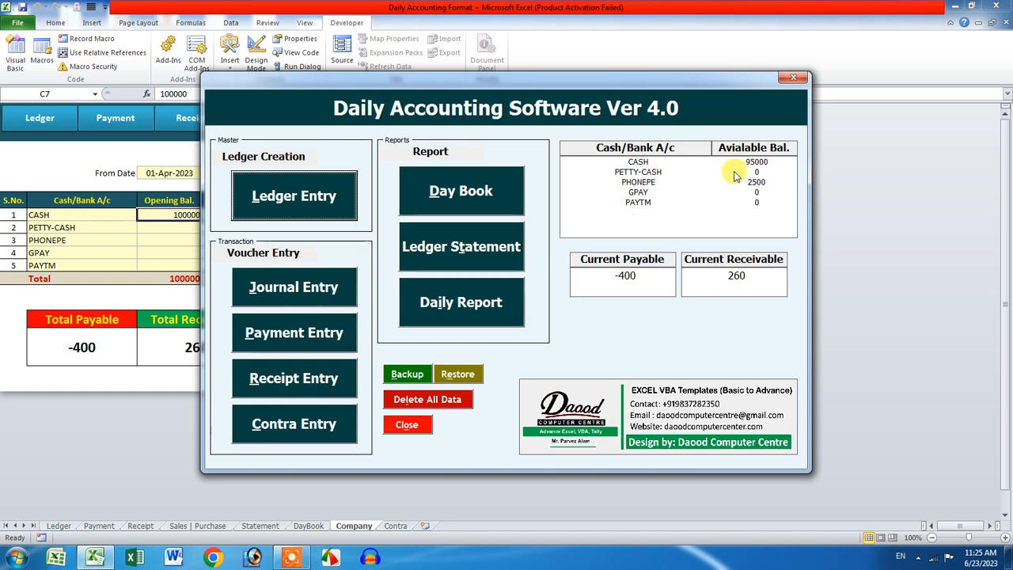
{"action": "left_click", "coordinate": [307, 424]}
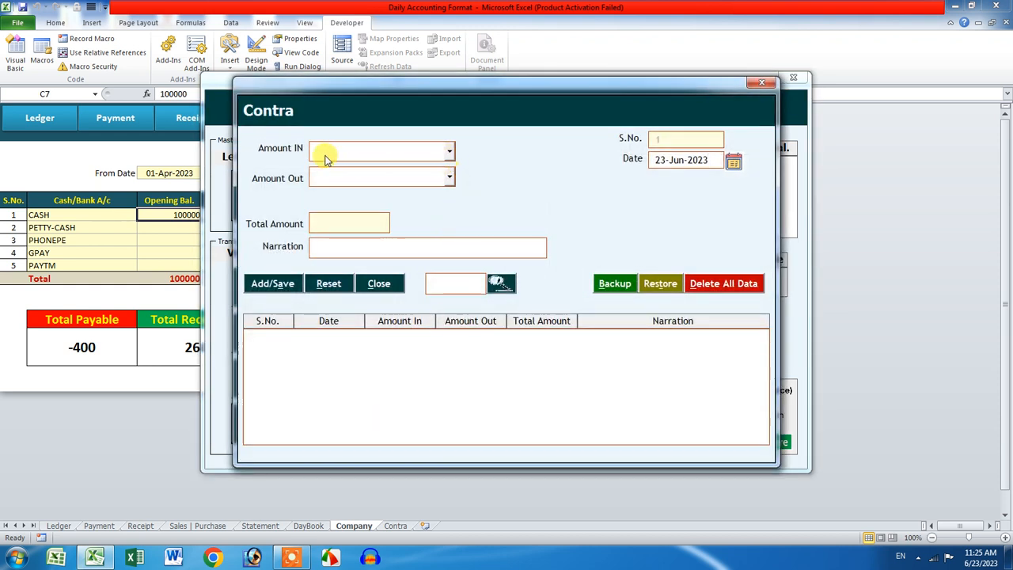
Step: Save a 5000 contra transfer from CASH into PETTY-CASH
{"action": "left_click", "coordinate": [448, 151]}
{"action": "left_click", "coordinate": [426, 182]}
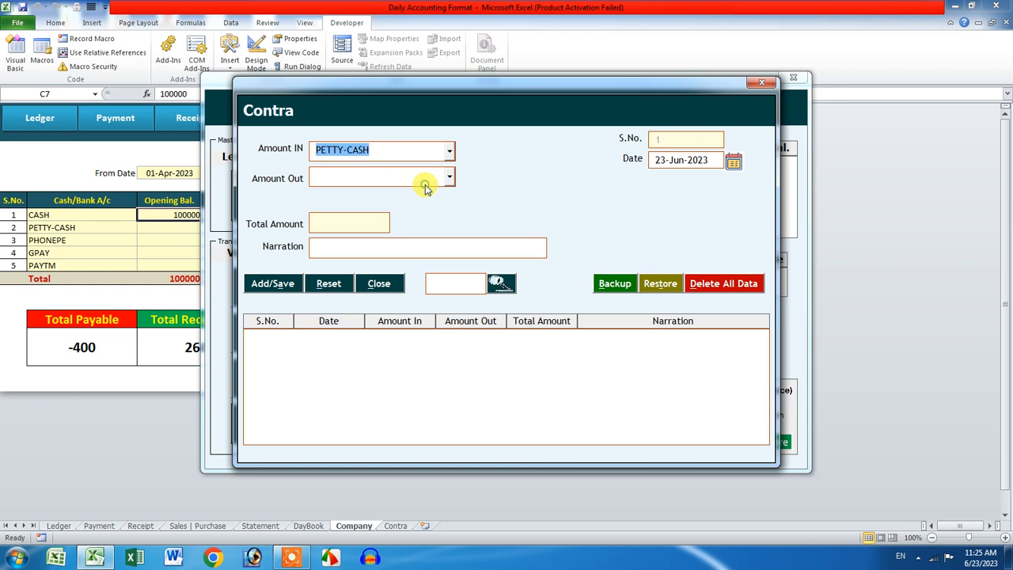
{"action": "left_click", "coordinate": [426, 183]}
{"action": "left_click", "coordinate": [414, 190]}
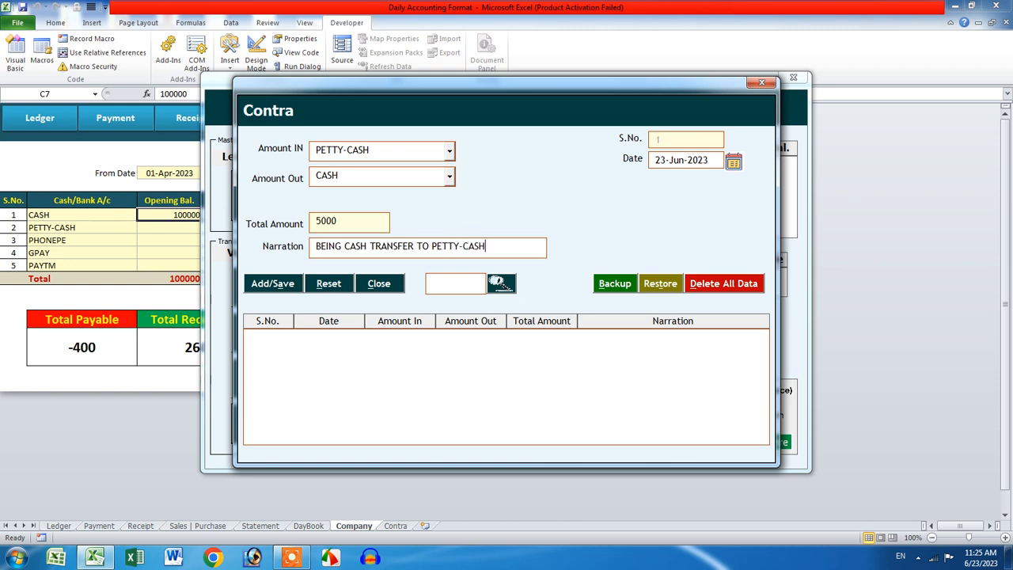
{"action": "left_click", "coordinate": [255, 284]}
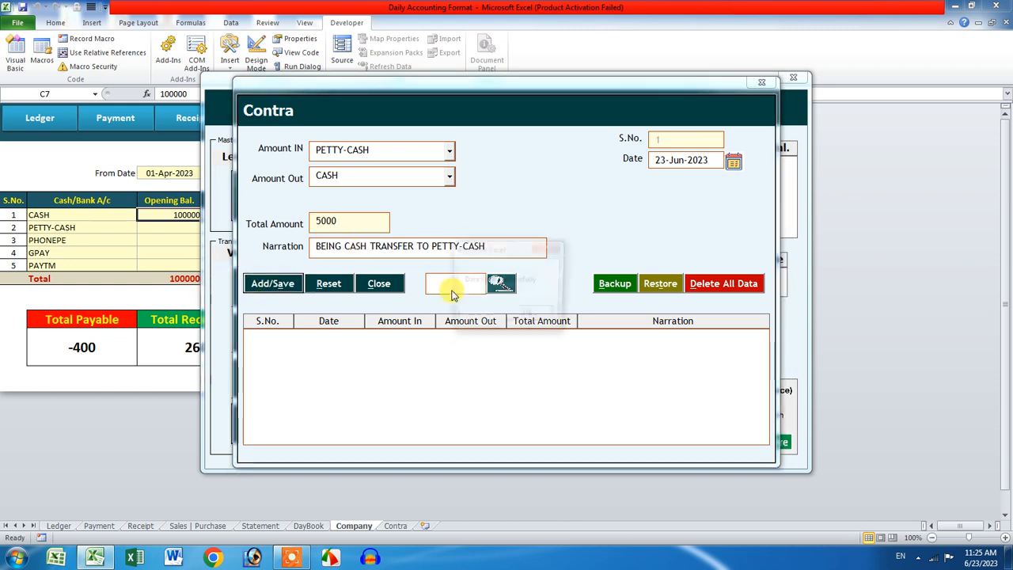
{"action": "left_click", "coordinate": [595, 315]}
Step: Save a 20000 contra transfer from CASH into GPAY, then close the Contra form
{"action": "left_click", "coordinate": [449, 150]}
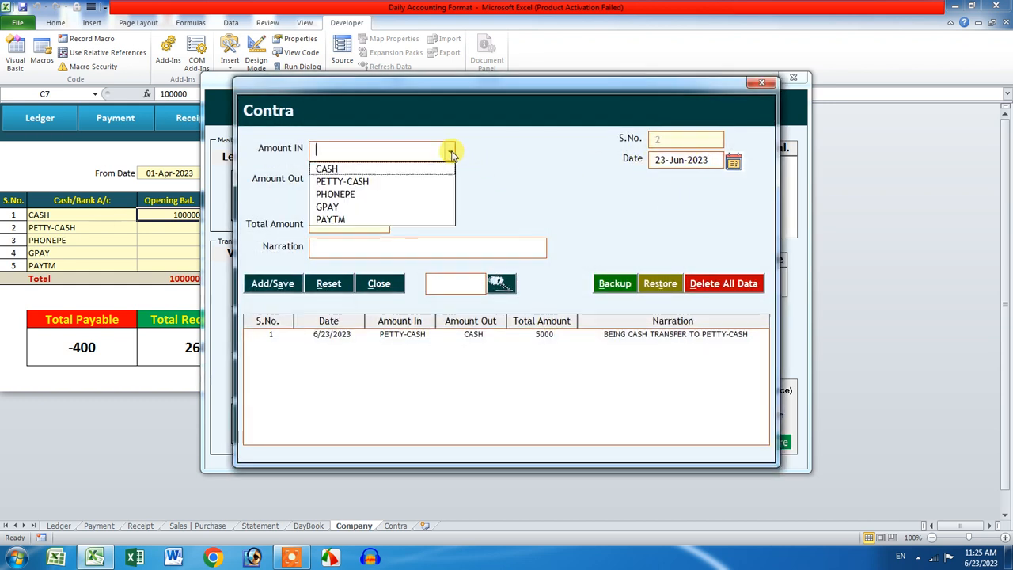
{"action": "left_click", "coordinate": [422, 208]}
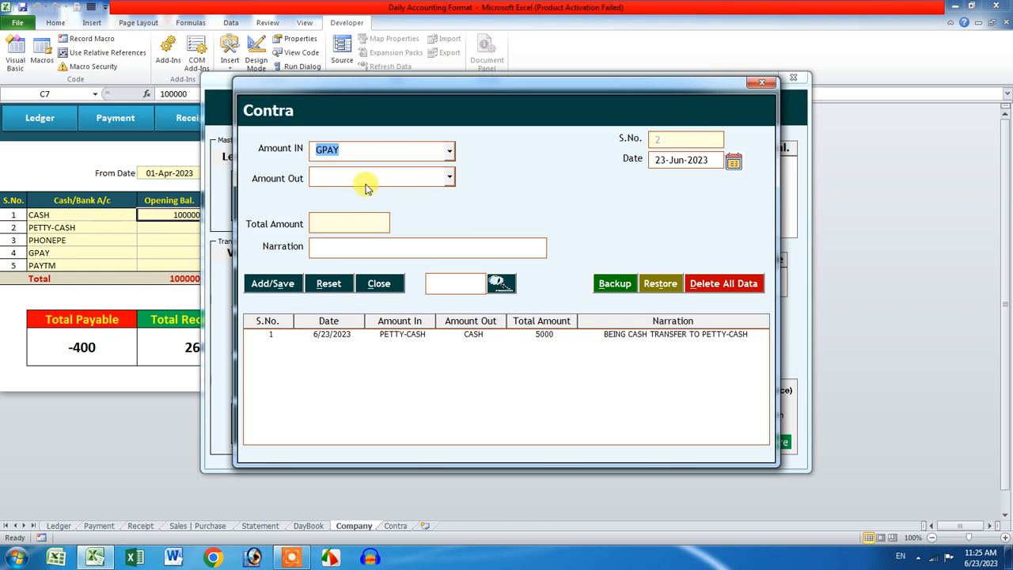
{"action": "left_click", "coordinate": [363, 177]}
{"action": "left_click", "coordinate": [357, 196]}
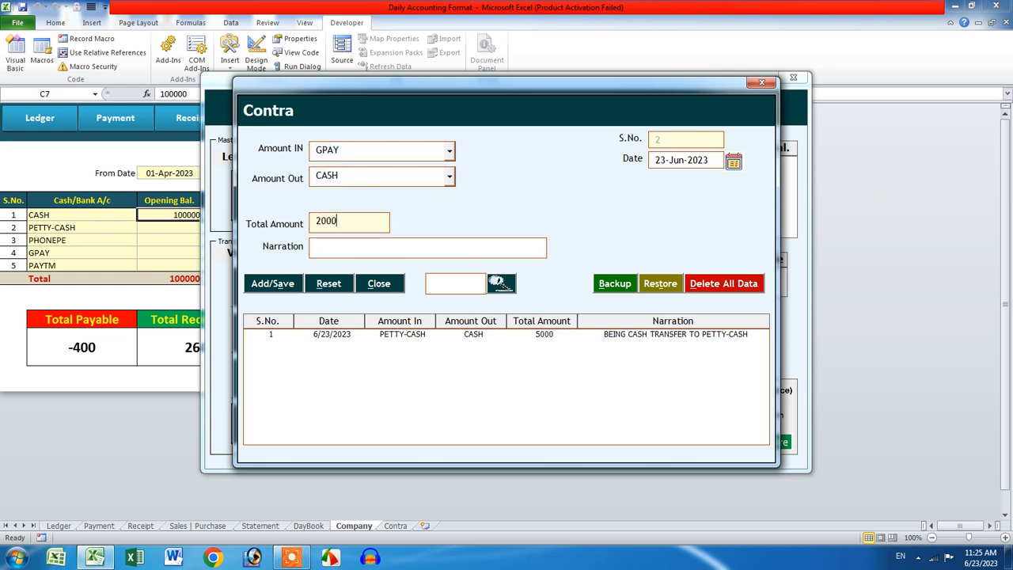
{"action": "left_click", "coordinate": [358, 250]}
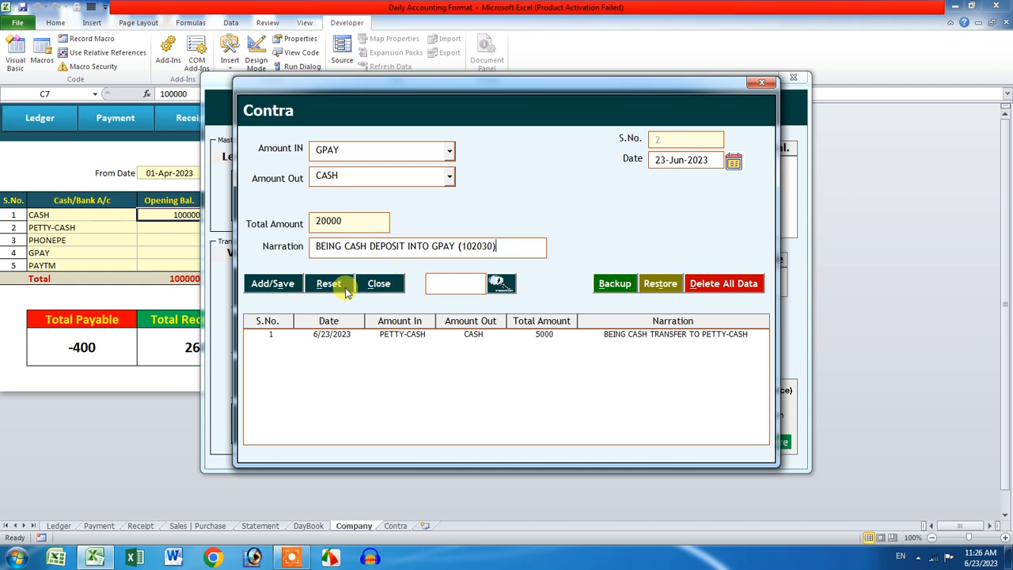
{"action": "left_click", "coordinate": [257, 282]}
{"action": "left_click", "coordinate": [527, 318]}
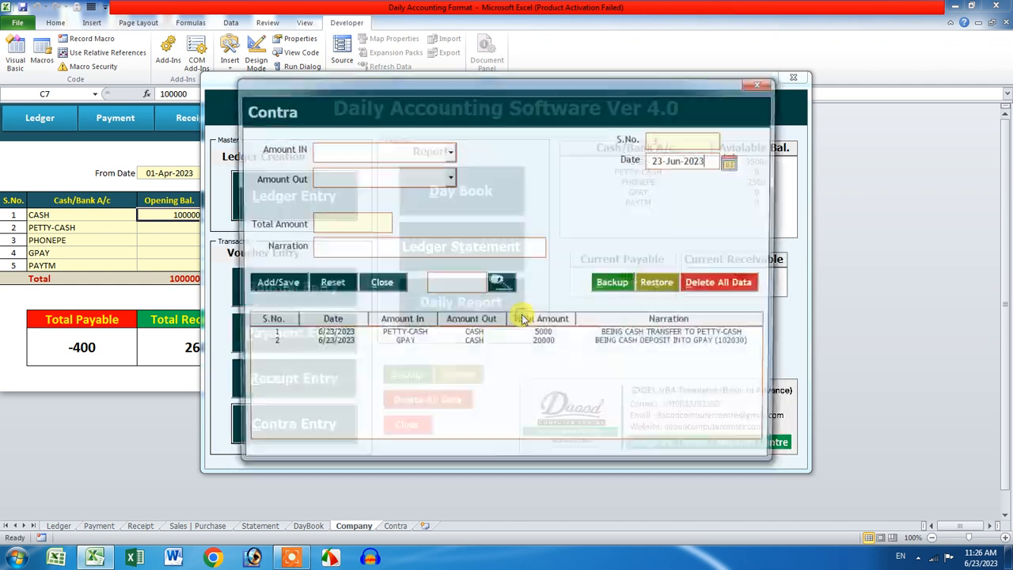
{"action": "left_click", "coordinate": [761, 81]}
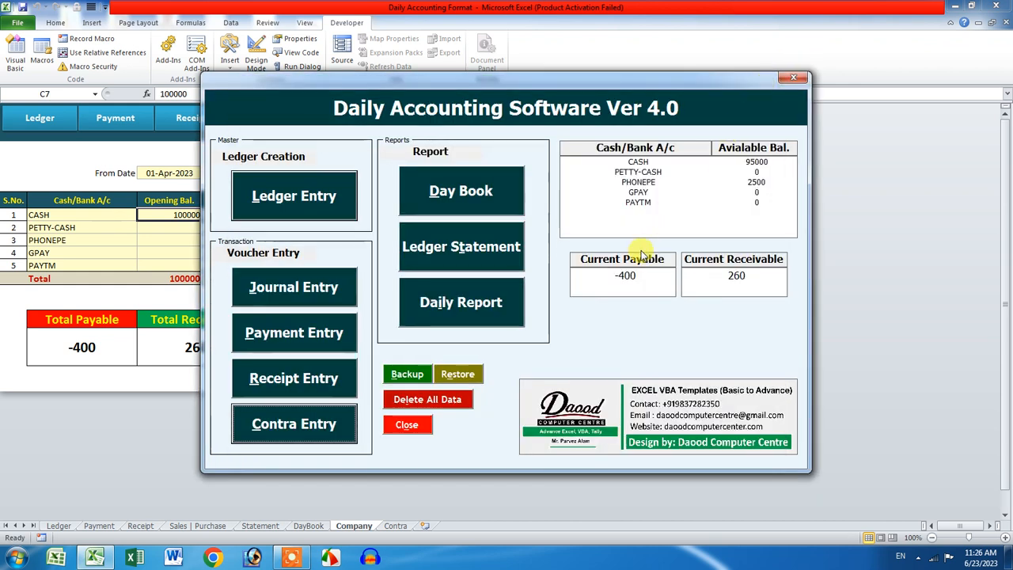
{"action": "left_click", "coordinate": [516, 190]}
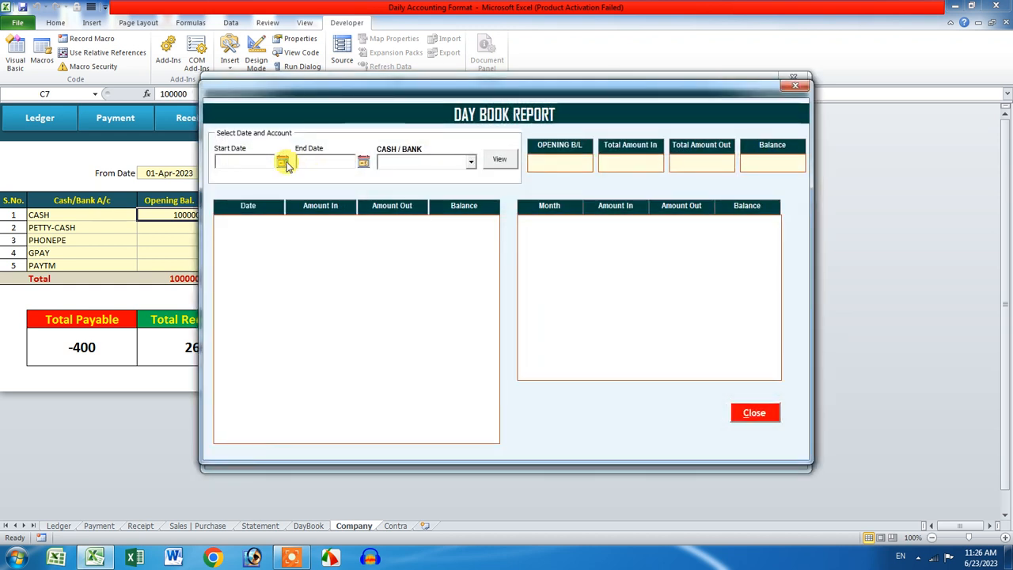
{"action": "left_click", "coordinate": [283, 162]}
{"action": "left_click", "coordinate": [430, 330]}
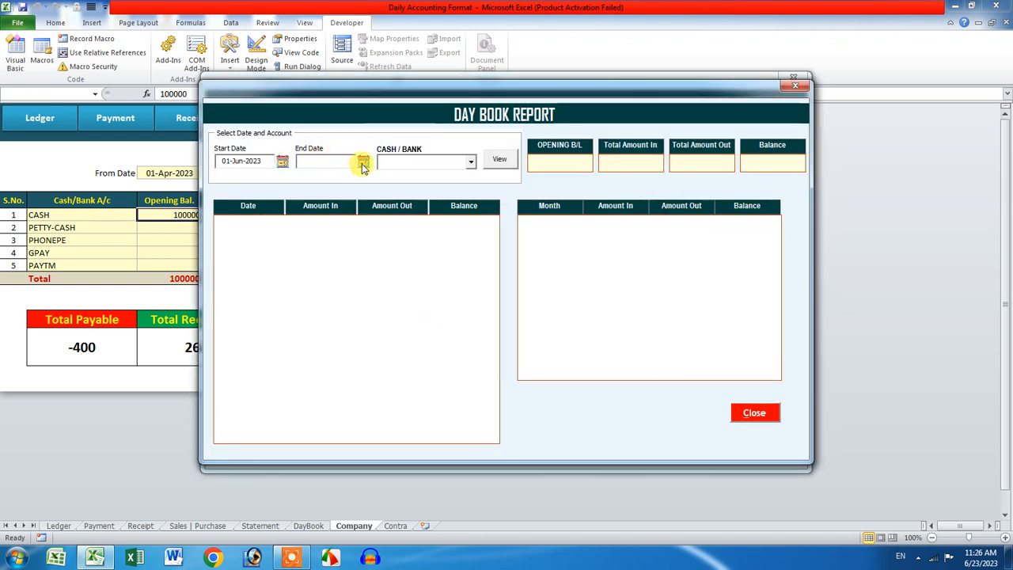
{"action": "left_click", "coordinate": [363, 162]}
{"action": "left_click", "coordinate": [584, 341]}
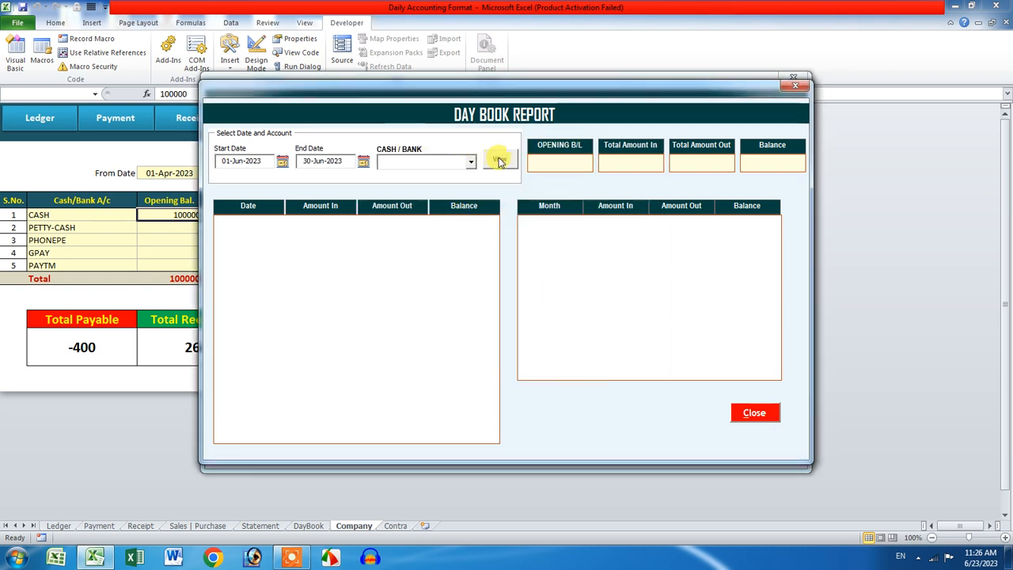
{"action": "left_click", "coordinate": [500, 161]}
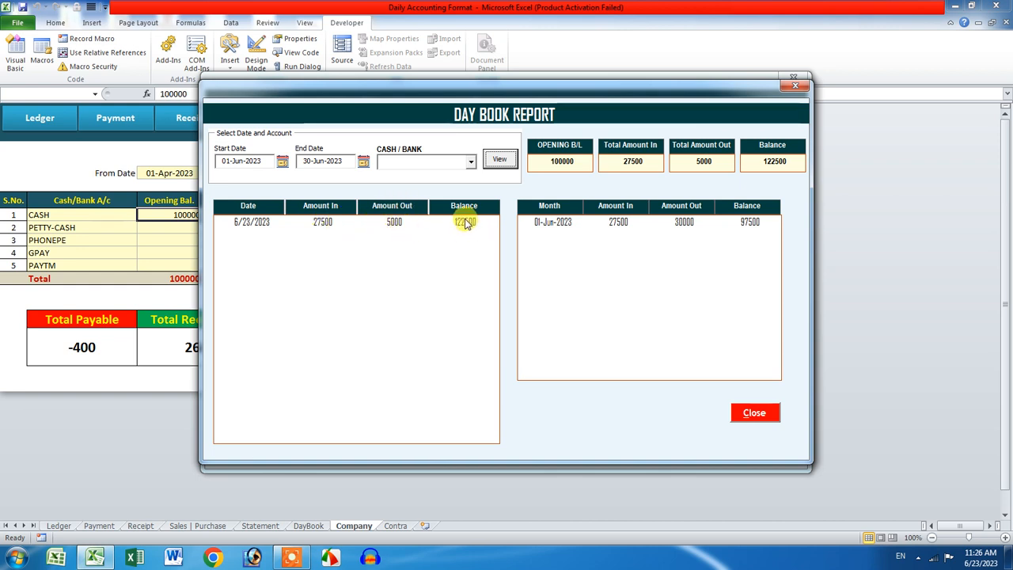
{"action": "left_click_drag", "start_coordinate": [575, 163], "coordinate": [531, 163]}
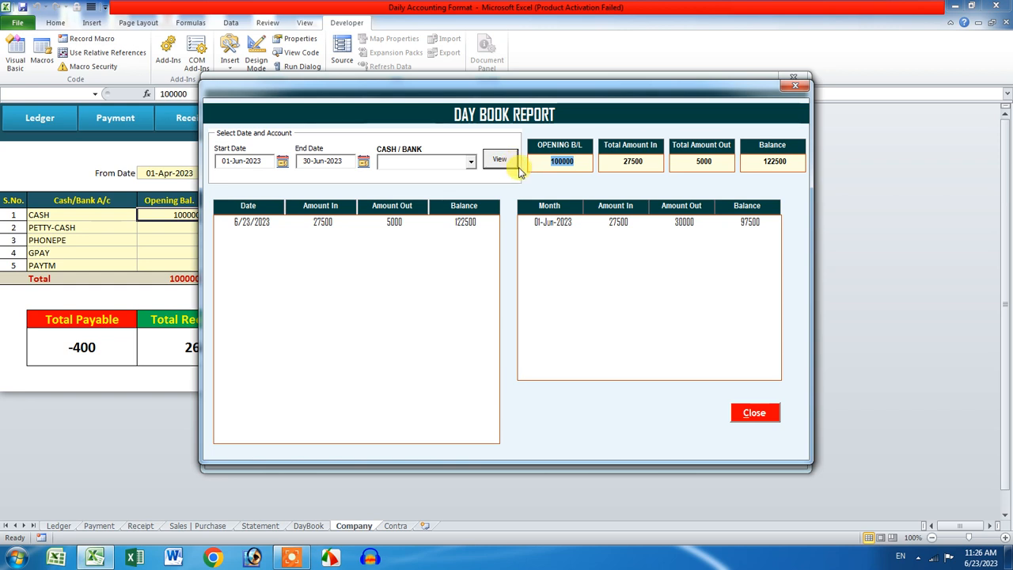
{"action": "left_click", "coordinate": [471, 161]}
{"action": "left_click", "coordinate": [456, 178]}
{"action": "left_click", "coordinate": [500, 159]}
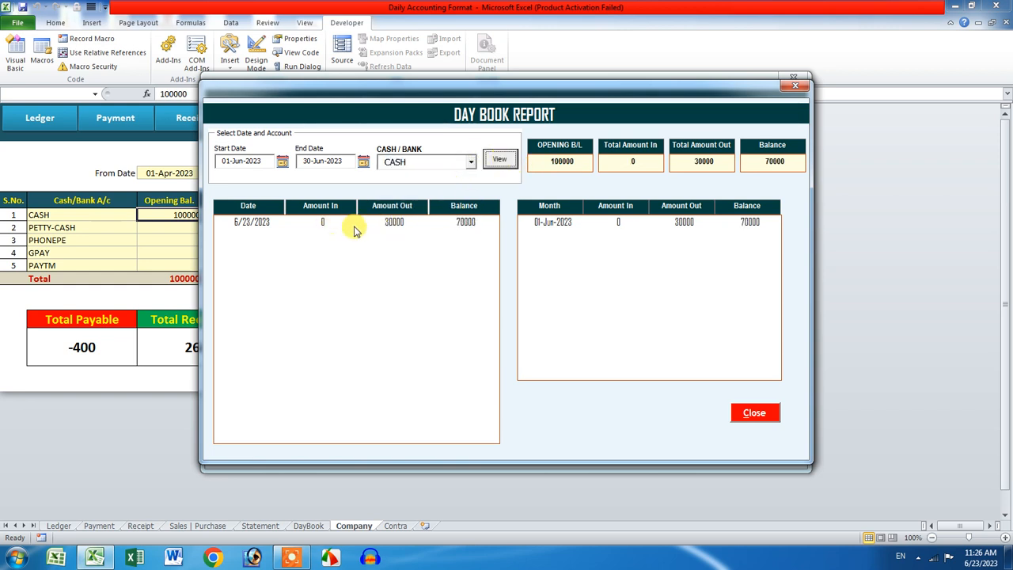
{"action": "double_click", "coordinate": [475, 226]}
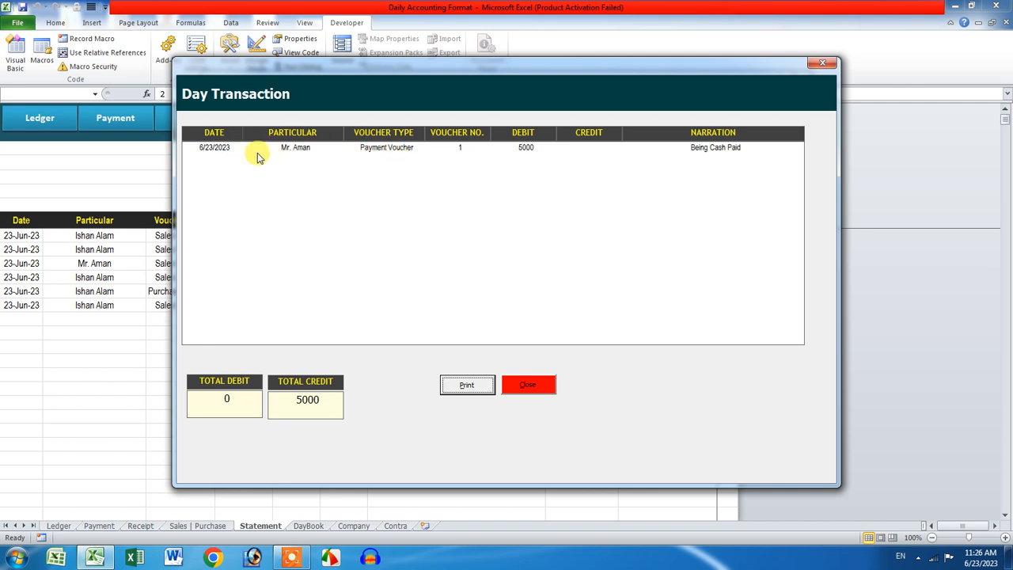
{"action": "left_click", "coordinate": [822, 70]}
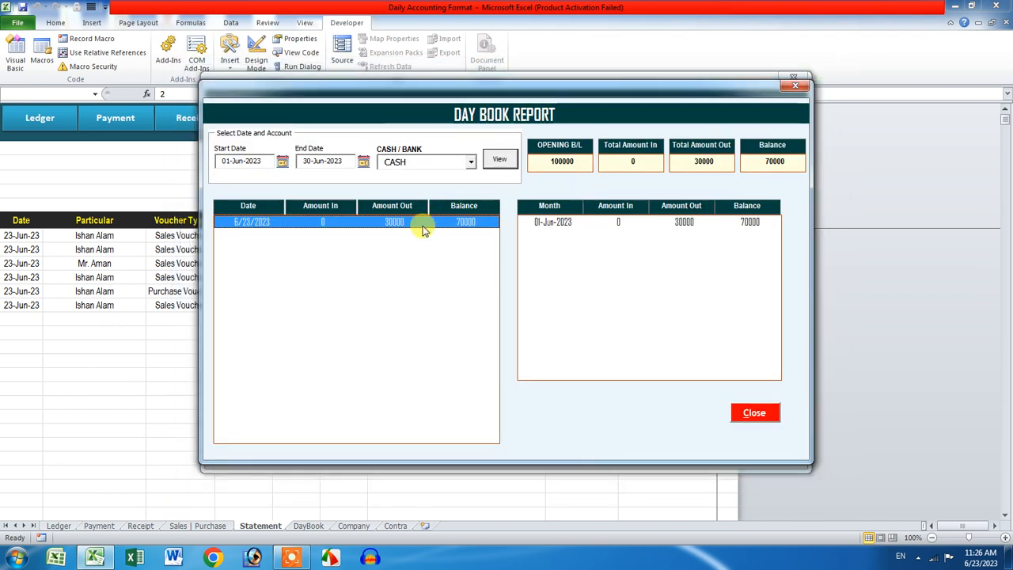
{"action": "double_click", "coordinate": [575, 224]}
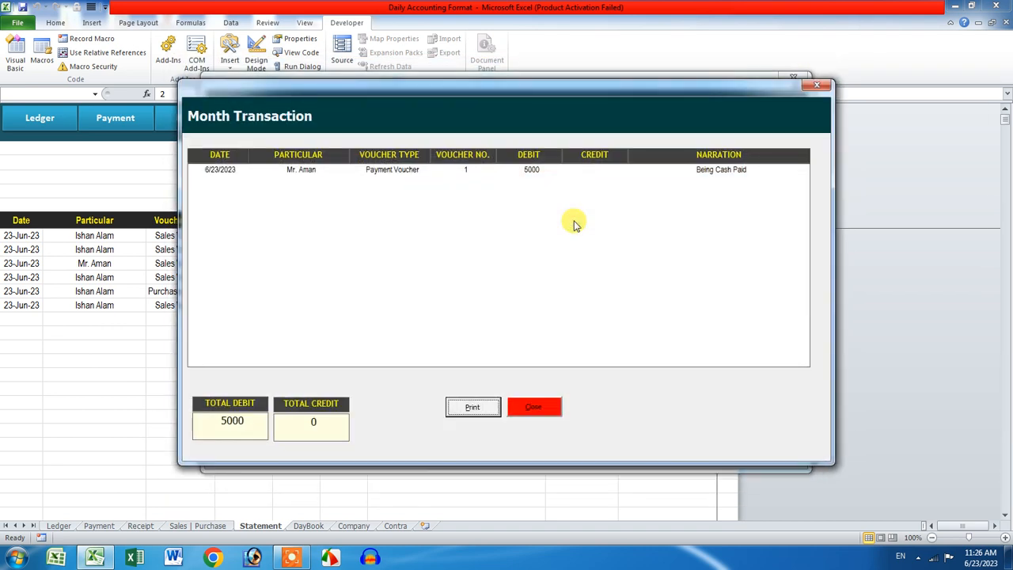
{"action": "left_click", "coordinate": [817, 85]}
{"action": "left_click", "coordinate": [470, 161]}
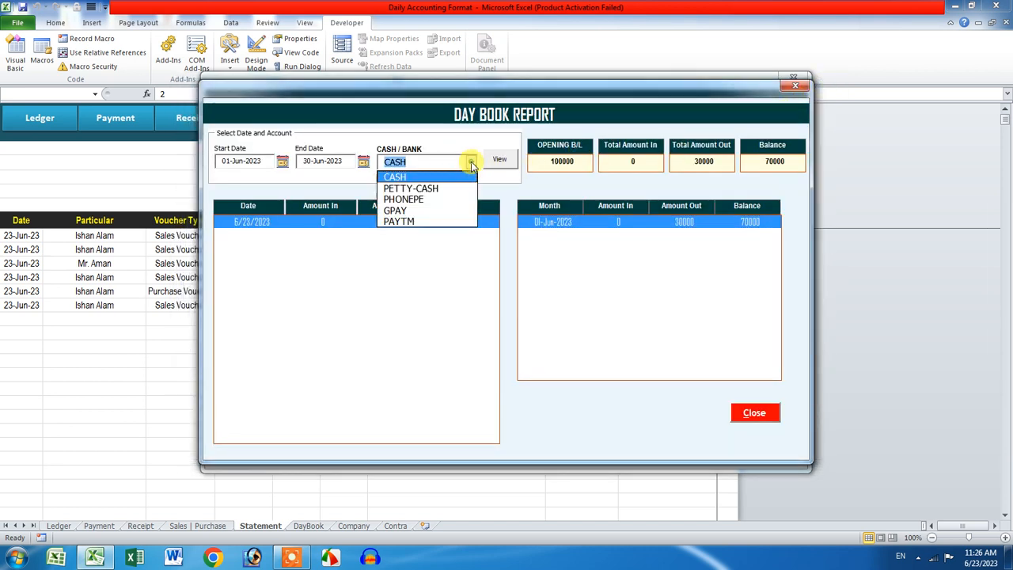
{"action": "left_click", "coordinate": [456, 190]}
{"action": "left_click", "coordinate": [497, 160]}
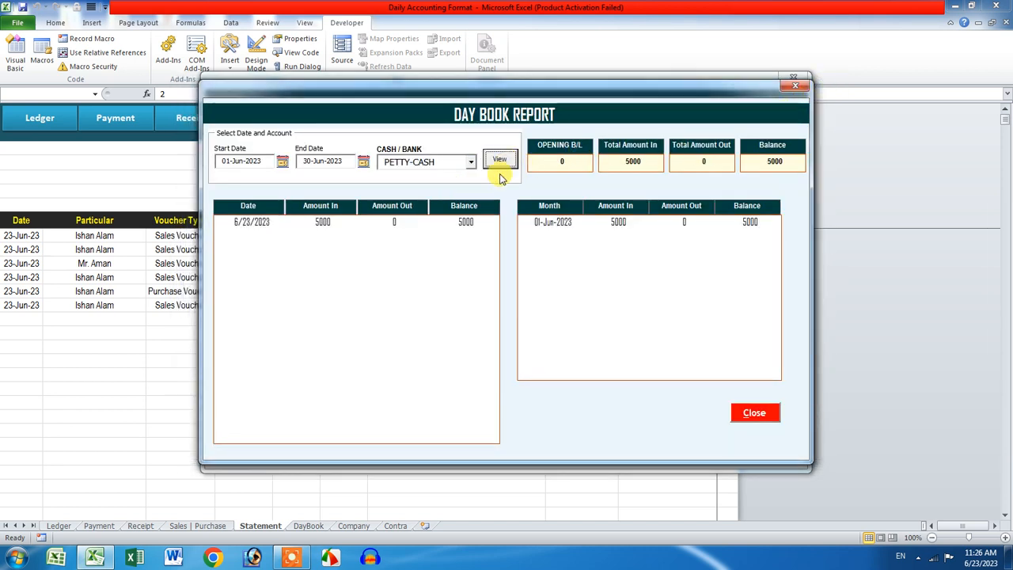
{"action": "double_click", "coordinate": [475, 227]}
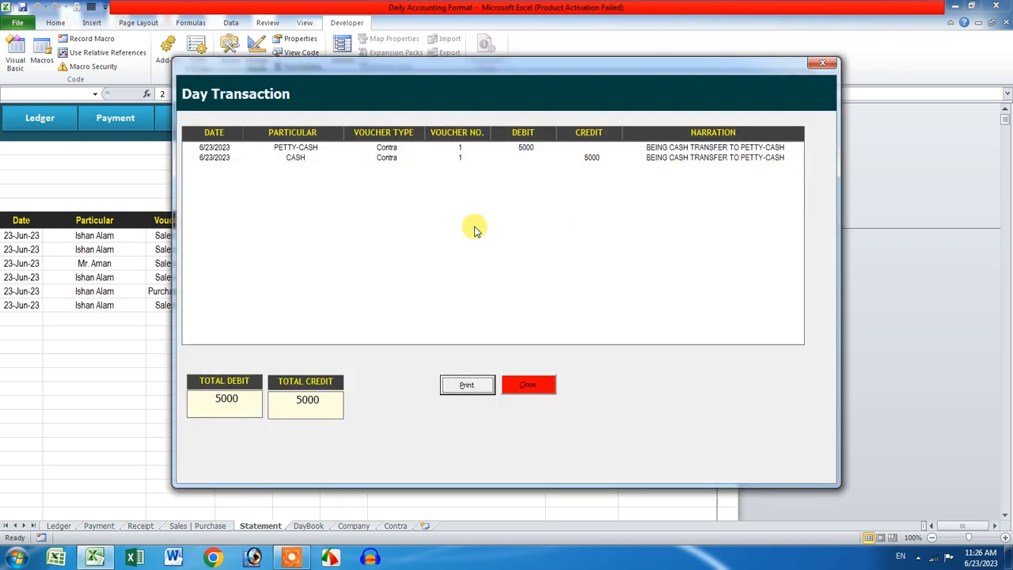
{"action": "left_click", "coordinate": [400, 154]}
{"action": "left_click", "coordinate": [400, 157]}
{"action": "left_click", "coordinate": [400, 148]}
{"action": "left_click", "coordinate": [401, 158]}
{"action": "left_click", "coordinate": [402, 149]}
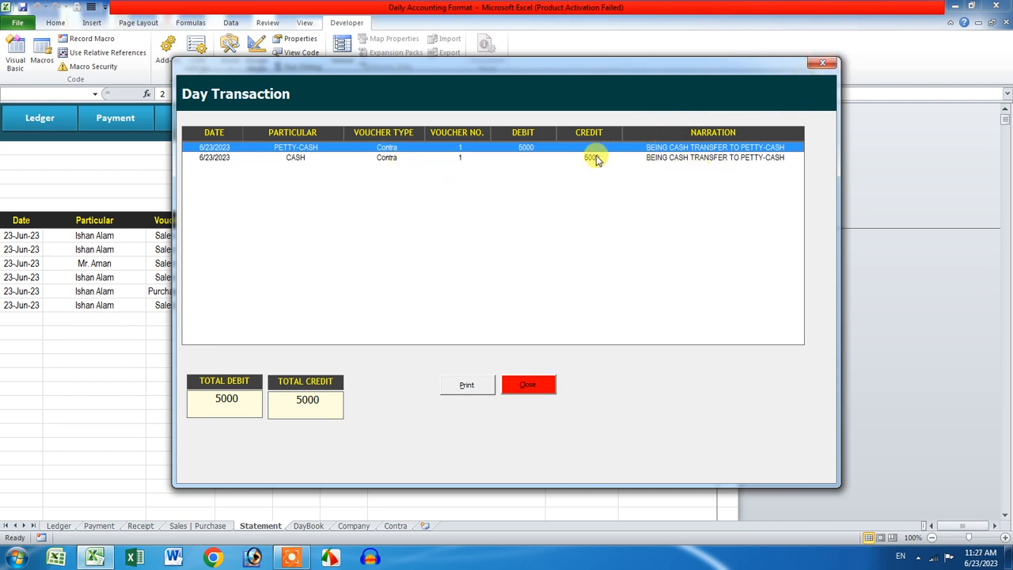
{"action": "left_click", "coordinate": [829, 74]}
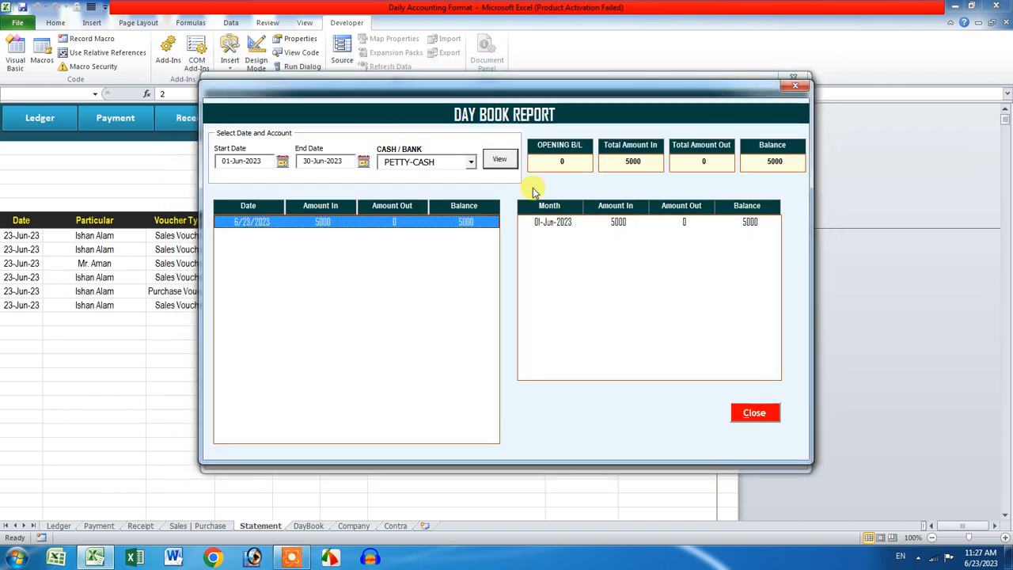
{"action": "left_click", "coordinate": [471, 161]}
{"action": "left_click", "coordinate": [453, 199]}
{"action": "left_click", "coordinate": [499, 159]}
{"action": "double_click", "coordinate": [475, 221]}
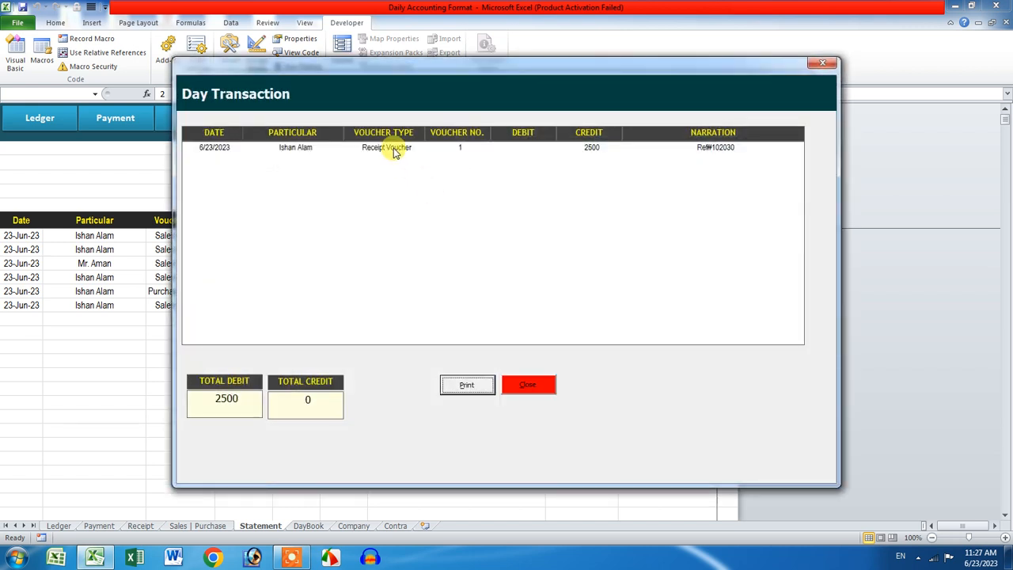
{"action": "left_click", "coordinate": [820, 64]}
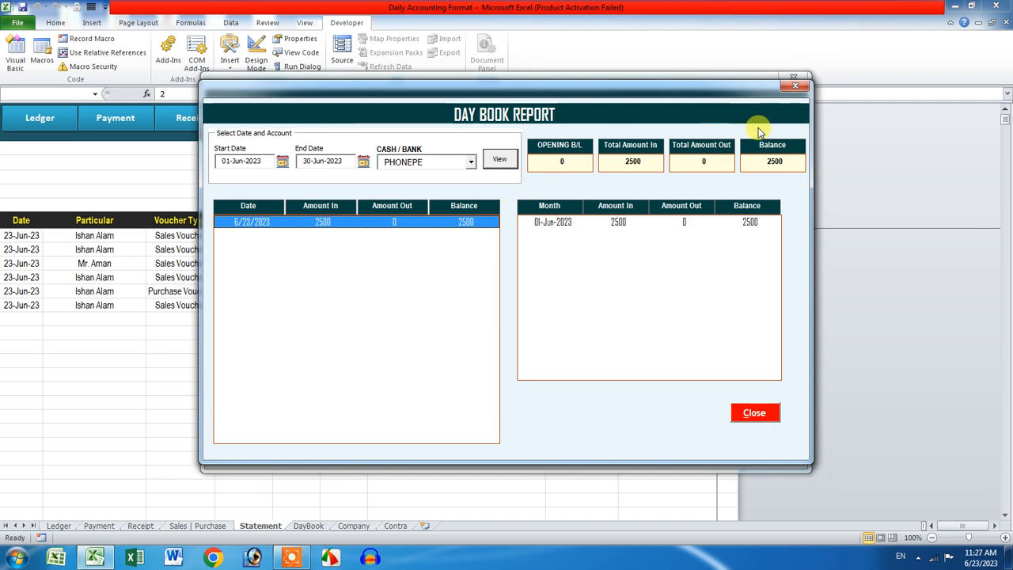
{"action": "left_click", "coordinate": [795, 85]}
Step: View the Daily Report for 23-Jun-2023, then close it and the accounting menu
{"action": "left_click", "coordinate": [509, 289]}
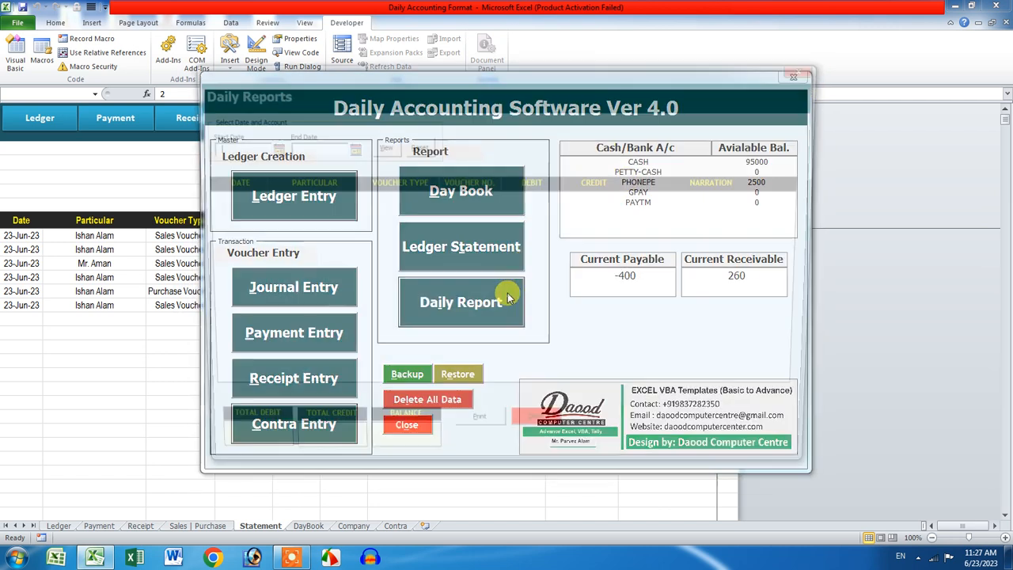
{"action": "left_click", "coordinate": [266, 147]}
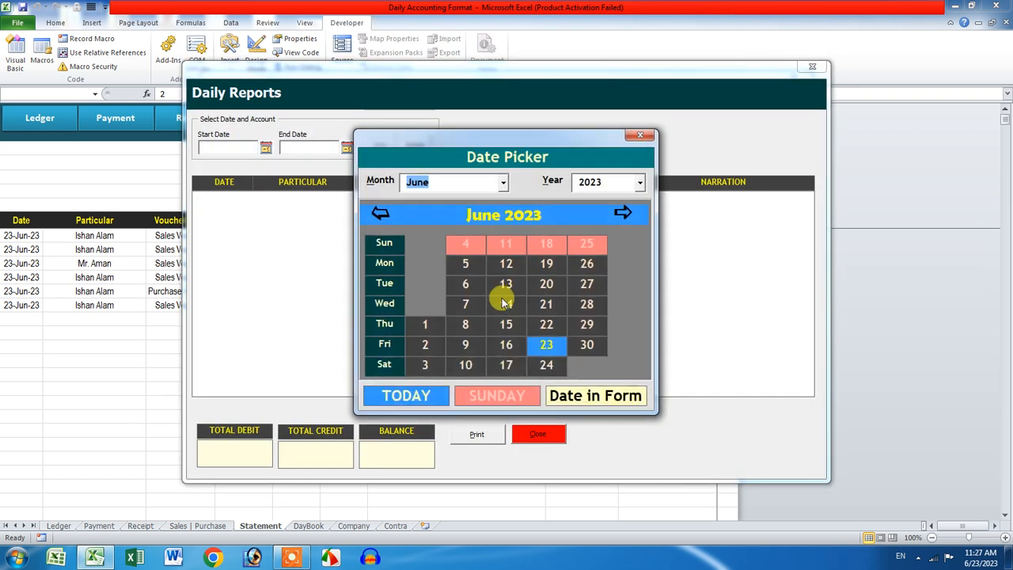
{"action": "left_click", "coordinate": [543, 334]}
{"action": "left_click", "coordinate": [347, 147]}
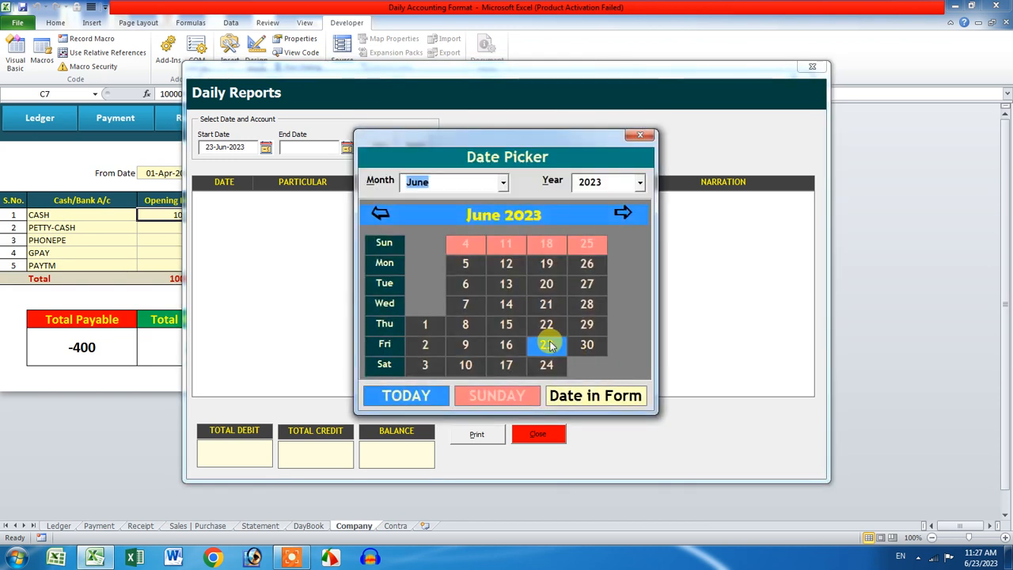
{"action": "left_click", "coordinate": [543, 335]}
{"action": "left_click", "coordinate": [377, 147]}
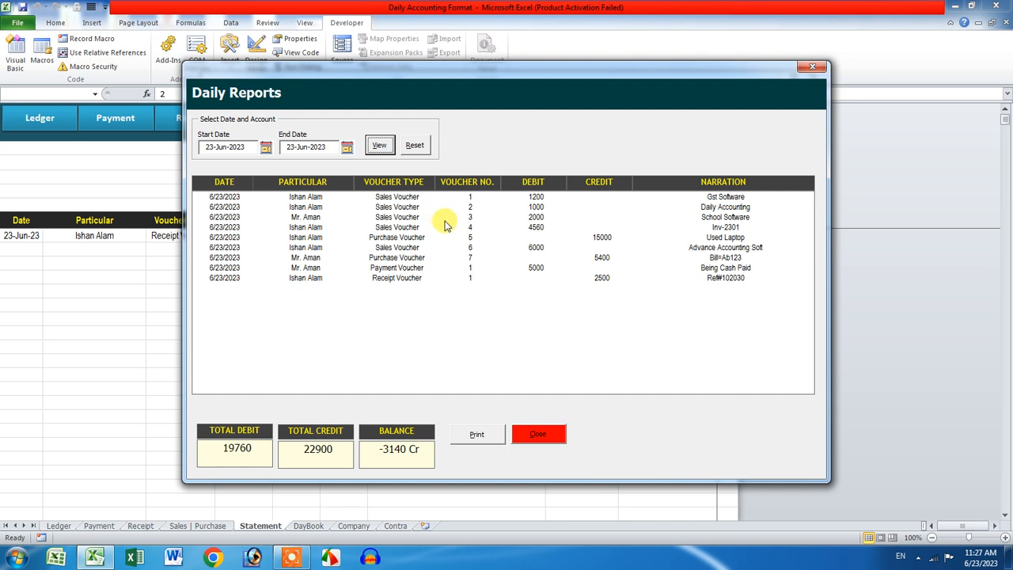
{"action": "left_click", "coordinate": [811, 67]}
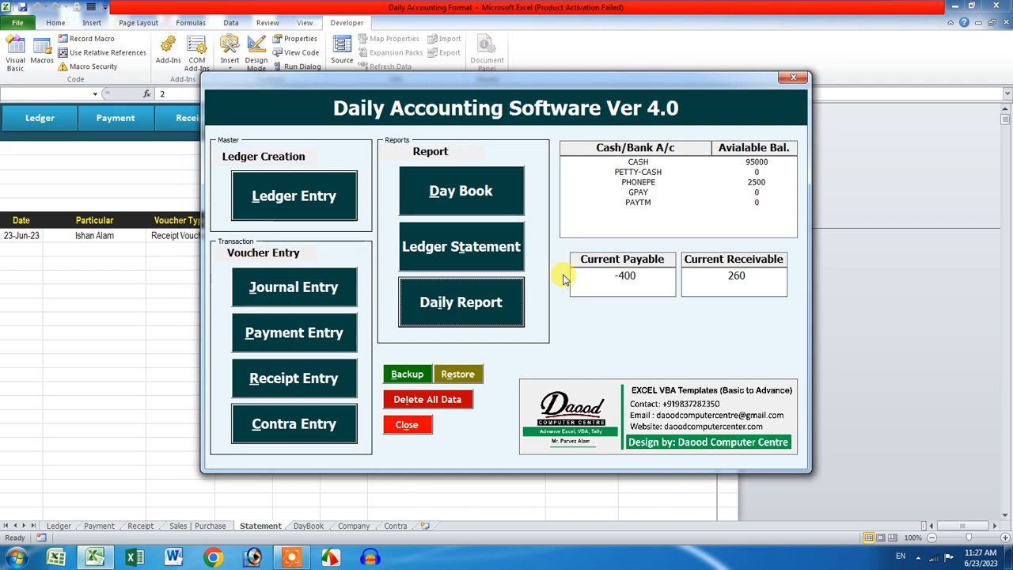
{"action": "left_click", "coordinate": [794, 81]}
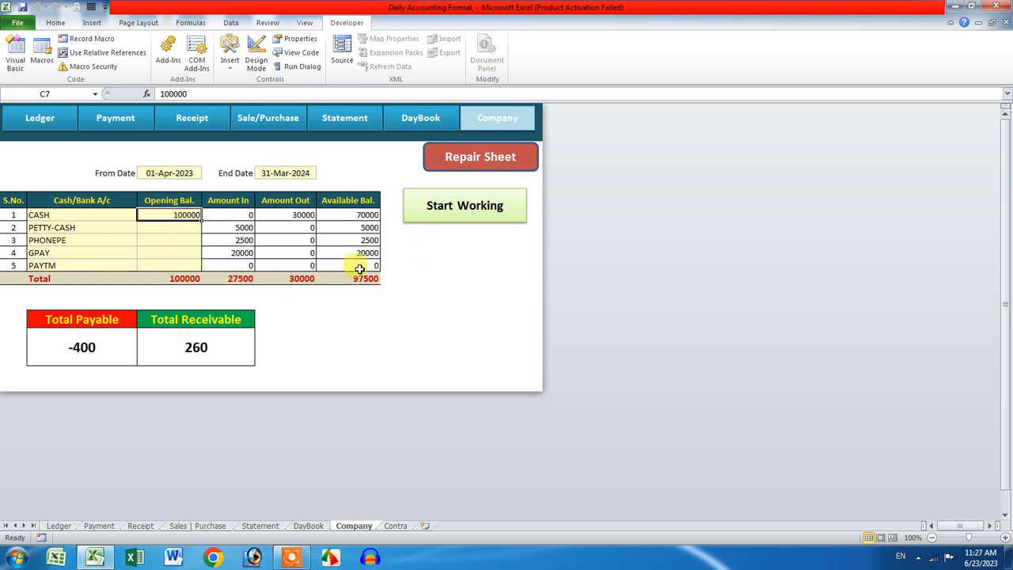
Step: Look over the DayBook and Company sheets
{"action": "left_click", "coordinate": [397, 117]}
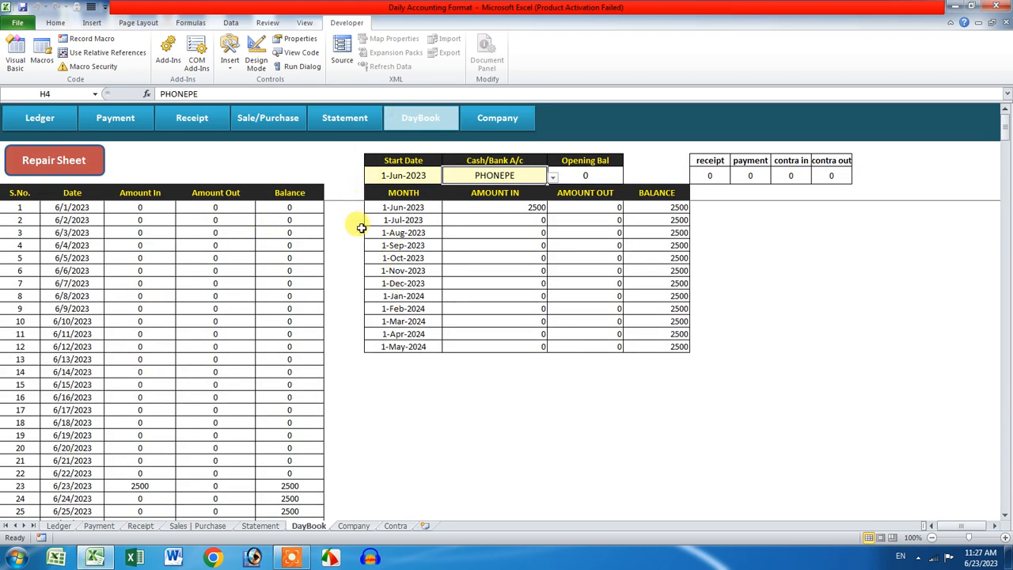
{"action": "scroll", "coordinate": [291, 353], "scroll_direction": "down", "scroll_amount": 4}
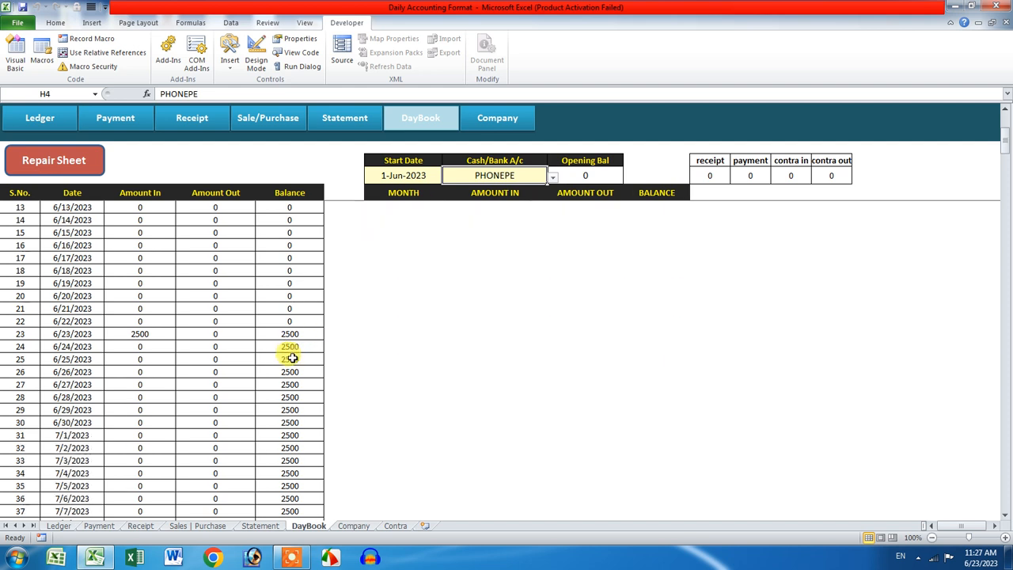
{"action": "scroll", "coordinate": [316, 317], "scroll_direction": "up", "scroll_amount": 4}
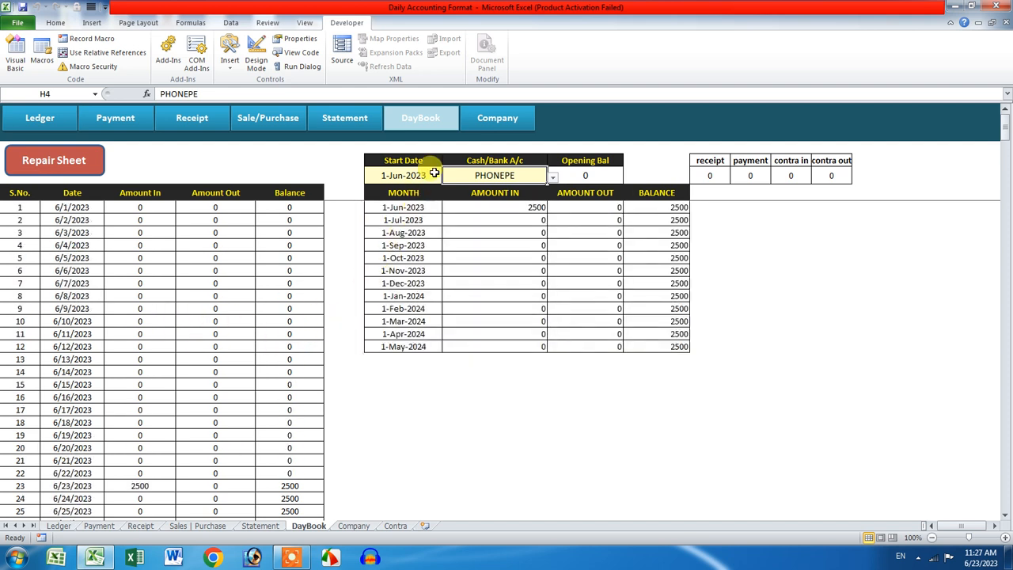
{"action": "left_click", "coordinate": [498, 126]}
{"action": "left_click", "coordinate": [420, 118]}
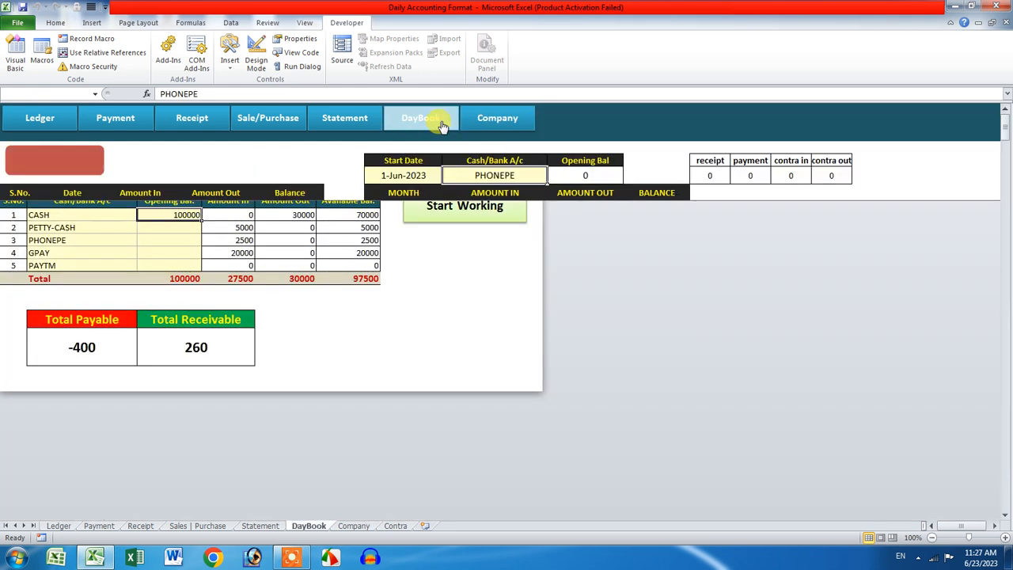
Step: Inspect the Statement sheet's entries, narrations and its 19760 debit and 22900 credit totals
{"action": "left_click", "coordinate": [345, 118]}
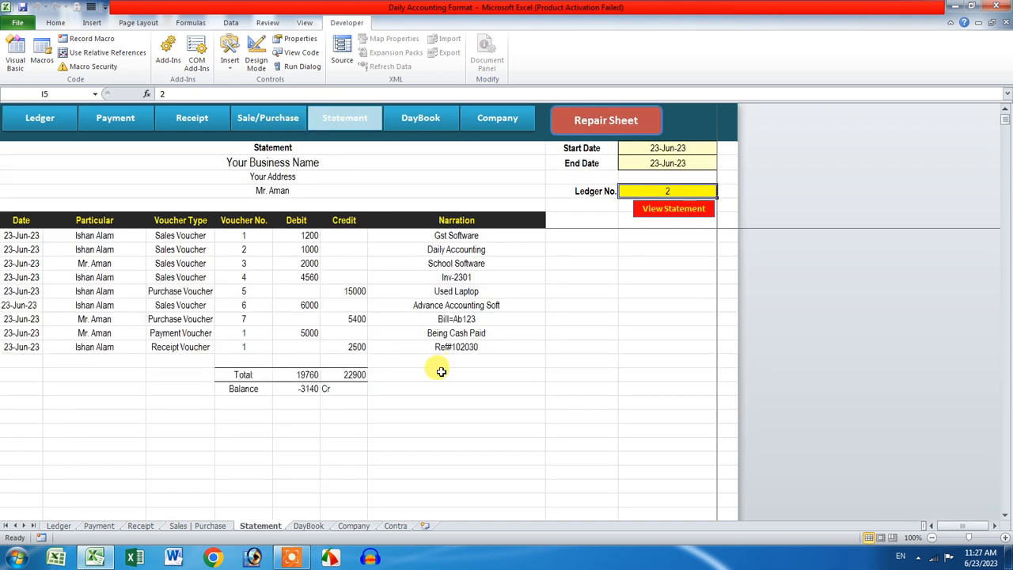
{"action": "left_click_drag", "start_coordinate": [109, 239], "coordinate": [99, 344]}
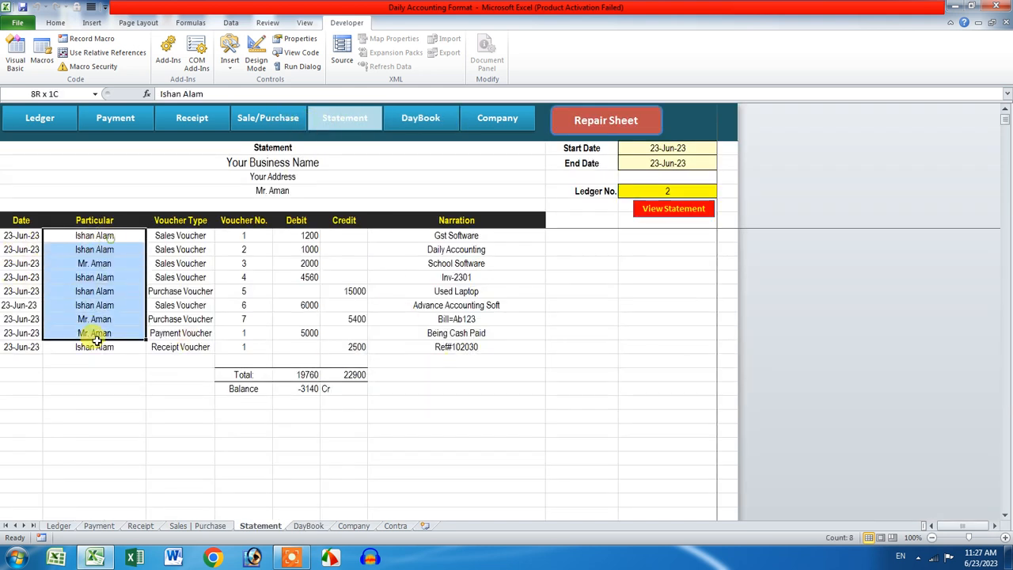
{"action": "left_click", "coordinate": [198, 235]}
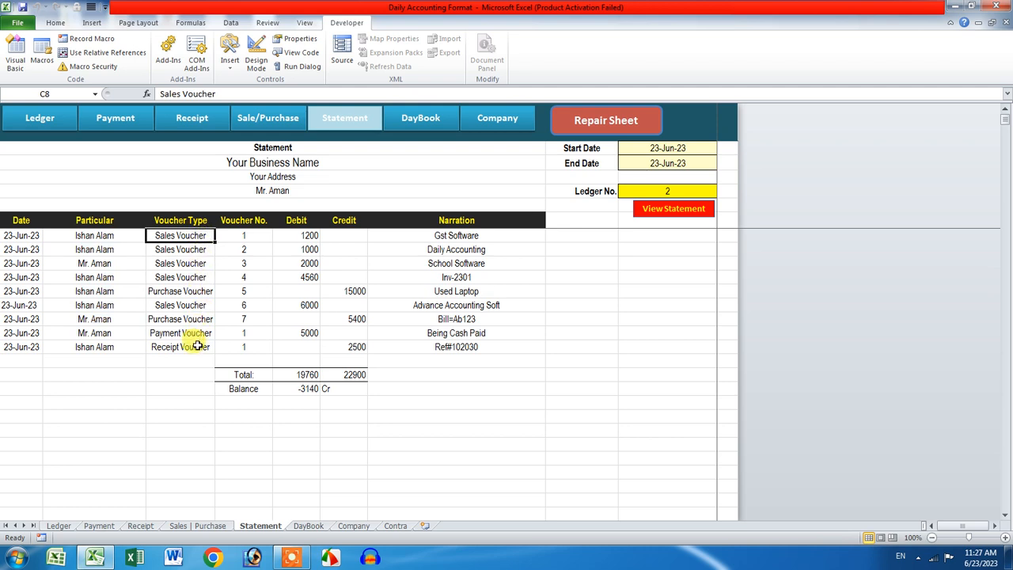
{"action": "left_click", "coordinate": [256, 239]}
{"action": "left_click", "coordinate": [310, 238]}
{"action": "left_click", "coordinate": [344, 237]}
{"action": "left_click_drag", "start_coordinate": [447, 235], "coordinate": [436, 366]}
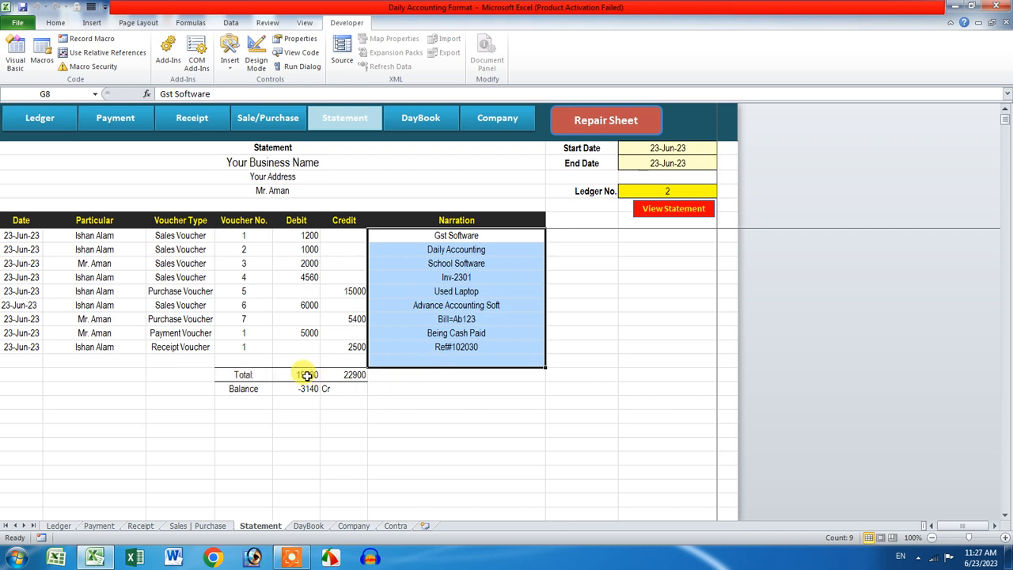
{"action": "left_click", "coordinate": [307, 375]}
{"action": "left_click", "coordinate": [345, 375]}
{"action": "left_click", "coordinate": [349, 420]}
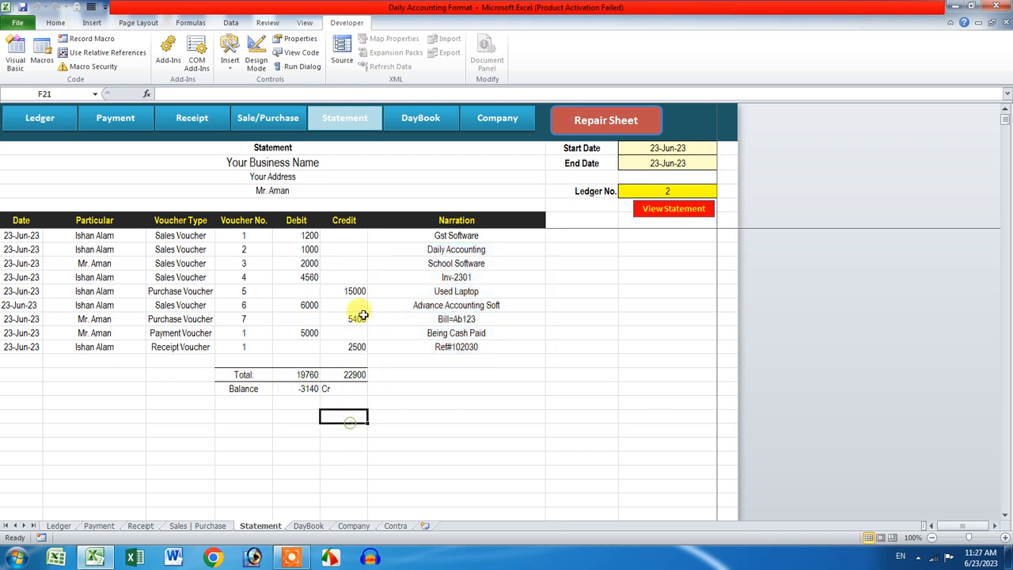
Step: Step through the Sales | Purchase, Receipt, Payment and Ledger sheets
{"action": "left_click", "coordinate": [284, 119]}
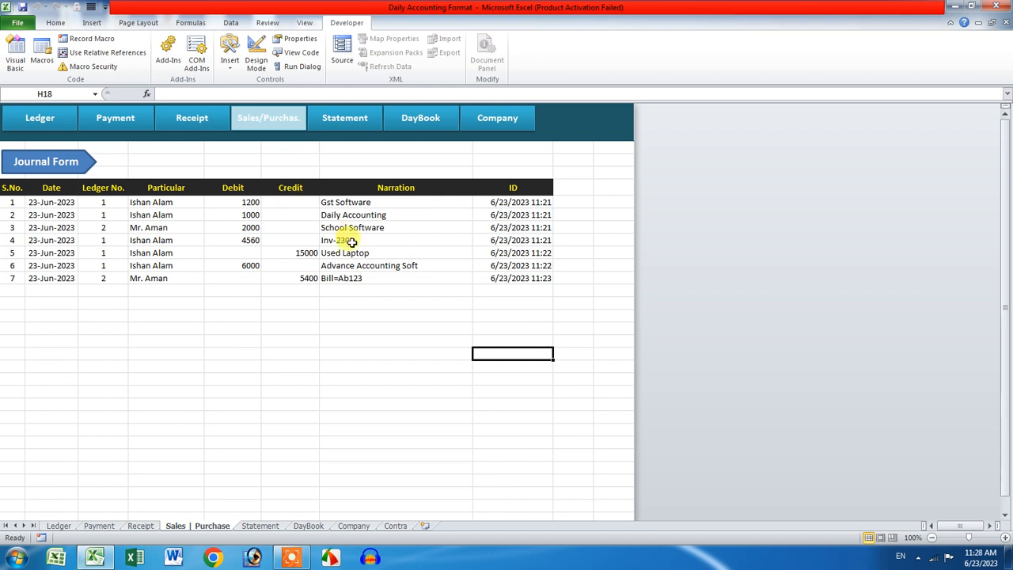
{"action": "left_click", "coordinate": [185, 118]}
{"action": "left_click", "coordinate": [127, 125]}
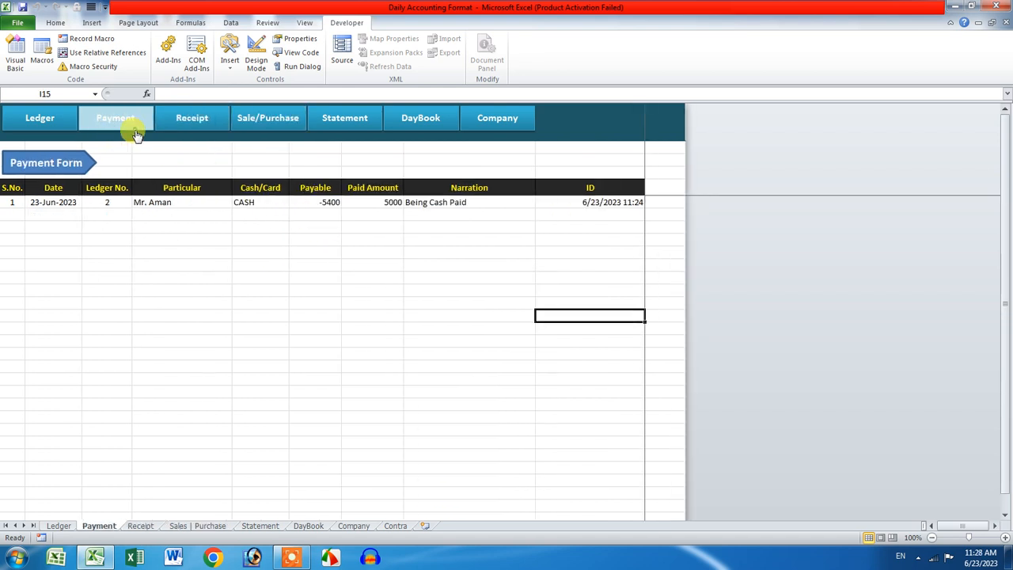
{"action": "left_click", "coordinate": [30, 124]}
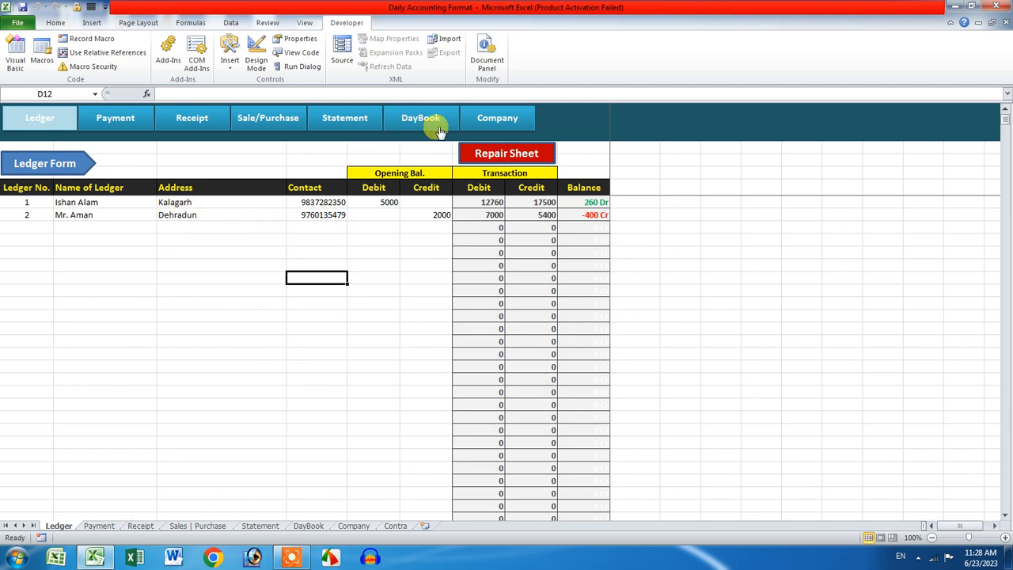
Step: Run Repair Sheet with the key, then drag ledger 2's 2000 opening credit from F7 to F9
{"action": "left_click", "coordinate": [492, 155]}
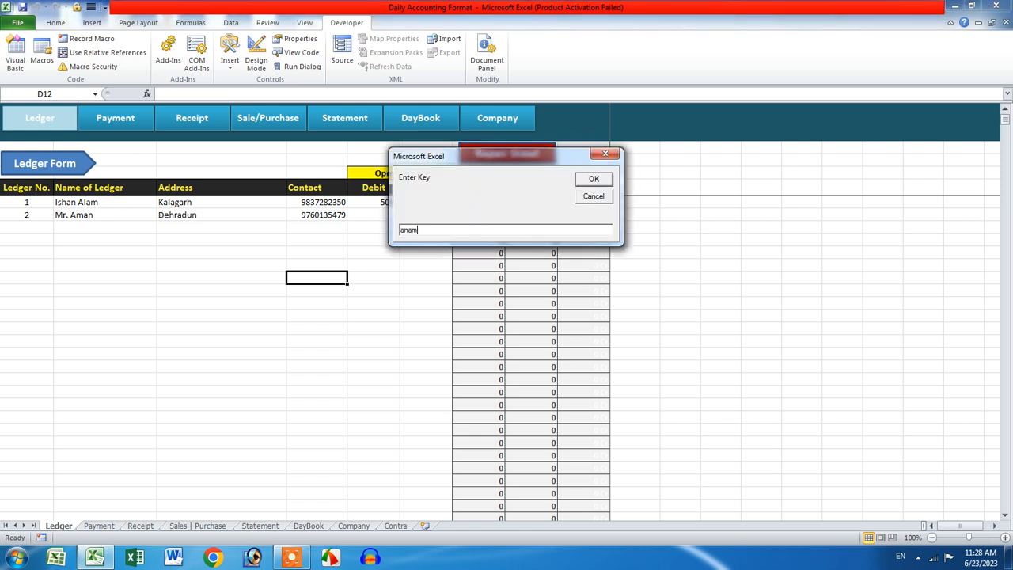
{"action": "key", "text": "Return"}
{"action": "left_click", "coordinate": [321, 252]}
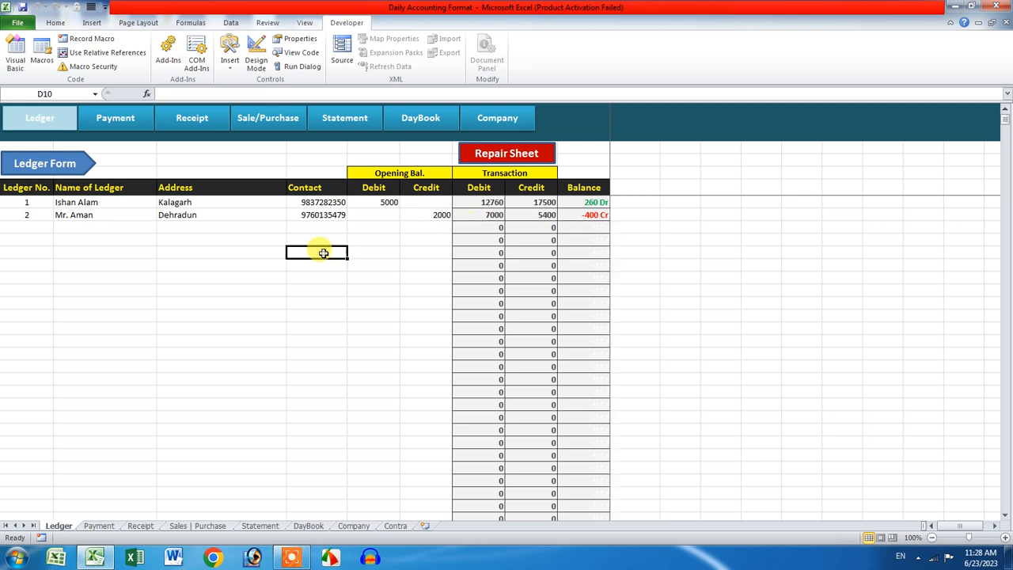
{"action": "left_click", "coordinate": [414, 216]}
{"action": "left_click_drag", "start_coordinate": [420, 221], "coordinate": [419, 238]}
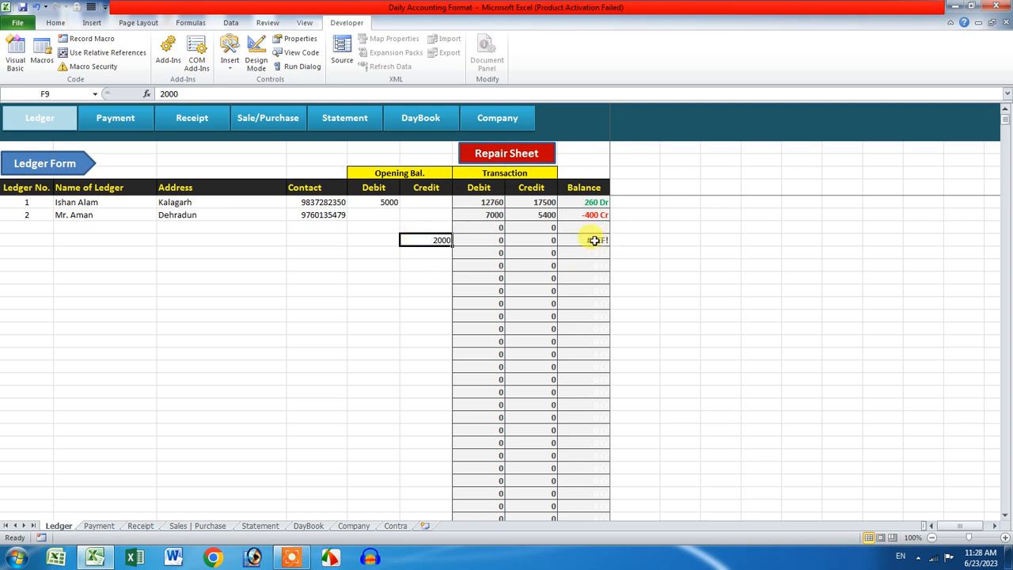
Step: Run Repair Sheet again, resubmitting the key after a rejected attempt
{"action": "left_click", "coordinate": [514, 155]}
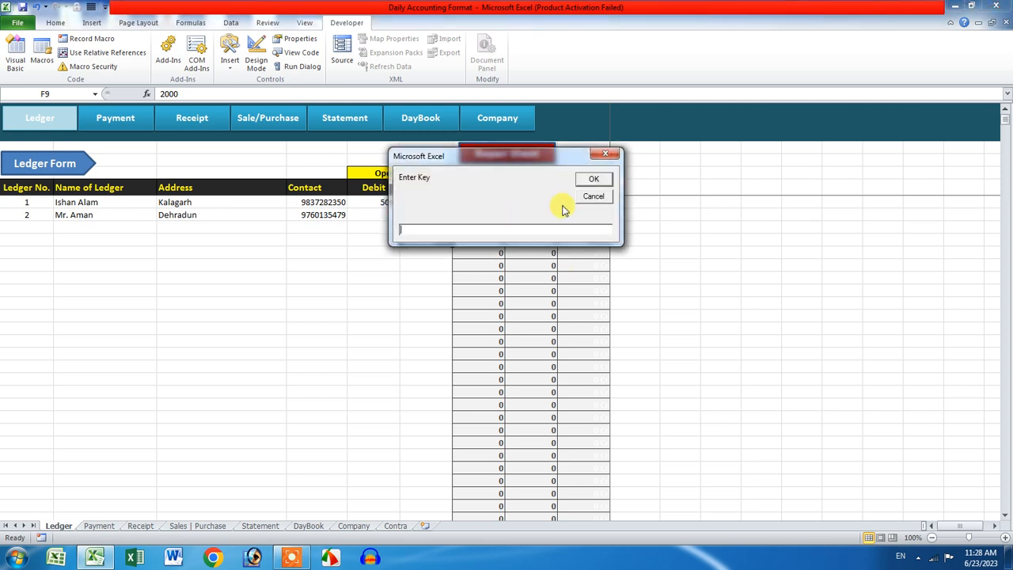
{"action": "key", "text": "Return"}
{"action": "key", "text": "Return"}
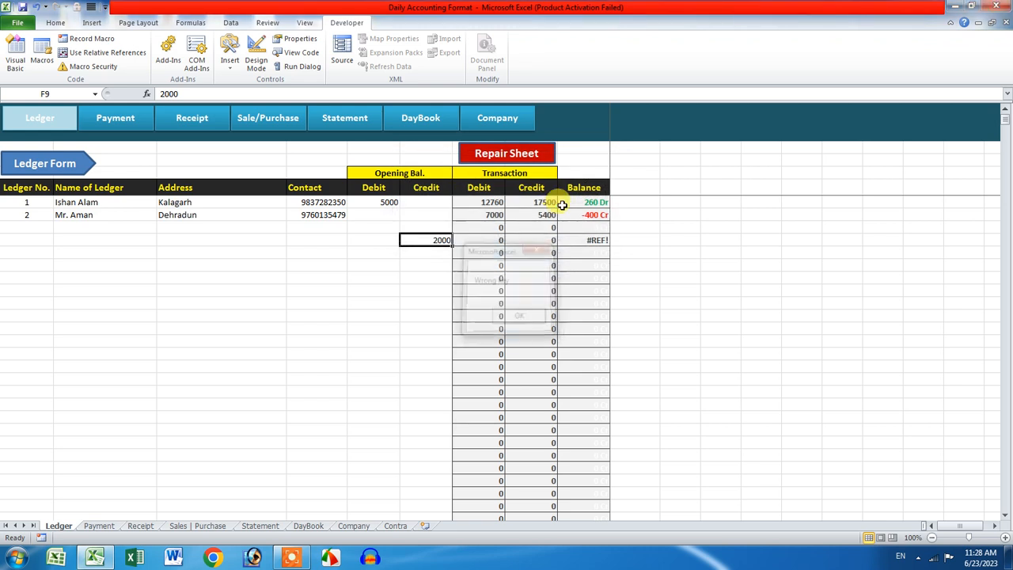
{"action": "left_click", "coordinate": [497, 150]}
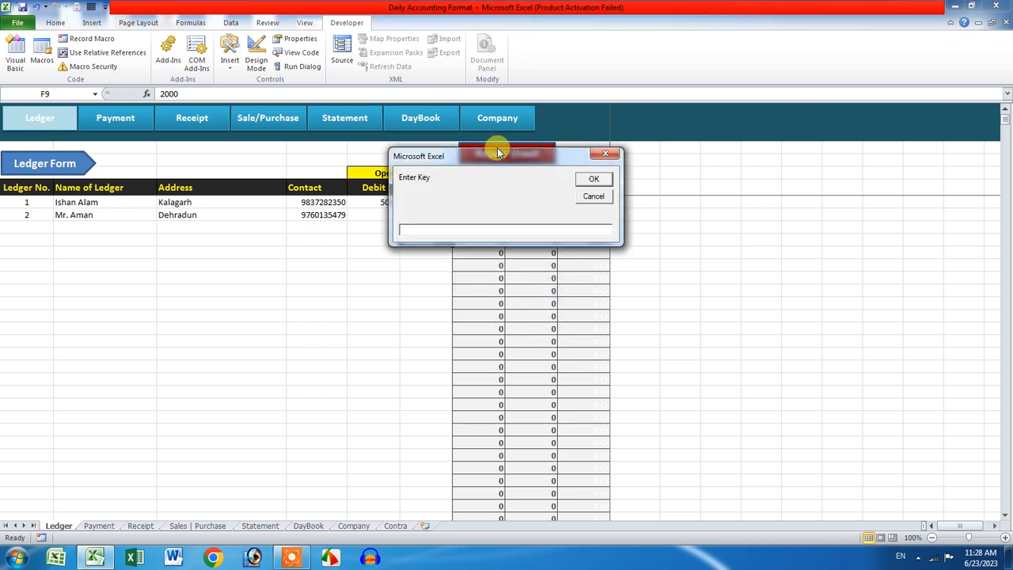
{"action": "key", "text": "Return"}
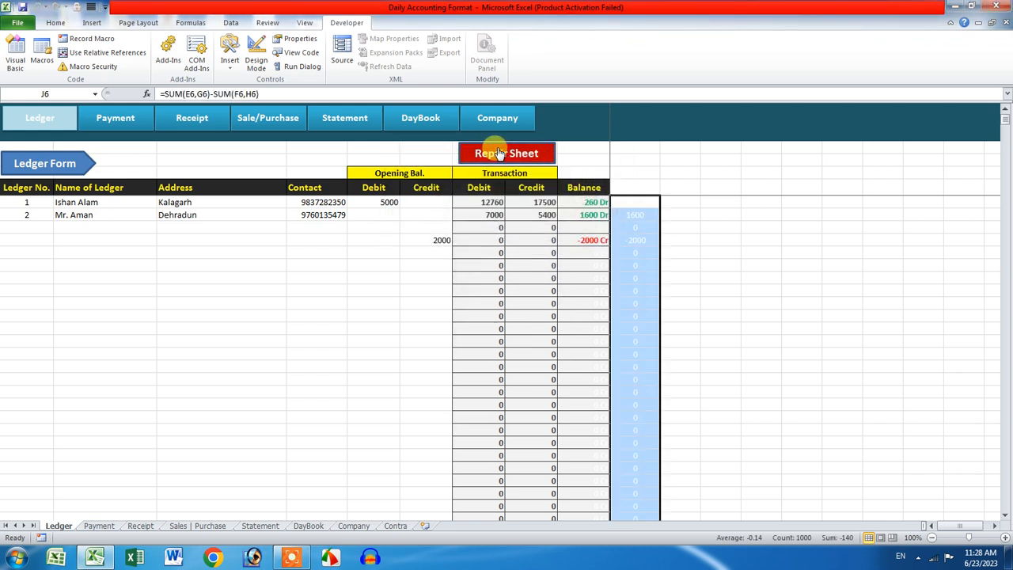
Step: Clear F9 and re-enter 2000 as ledger 2's opening credit in F7
{"action": "left_click", "coordinate": [422, 242]}
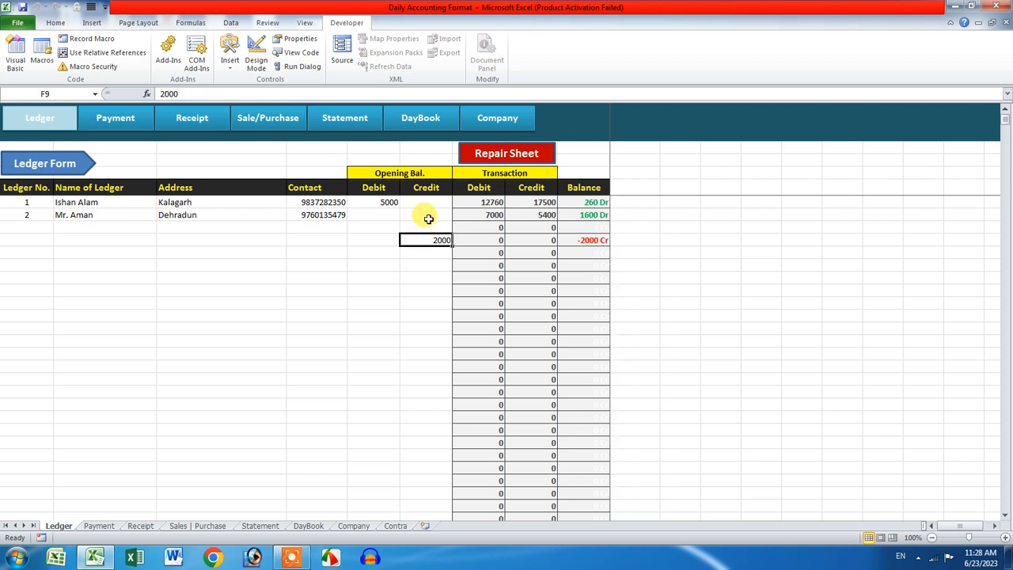
{"action": "key", "text": "Delete"}
{"action": "left_click", "coordinate": [429, 215]}
{"action": "type", "text": "2000"}
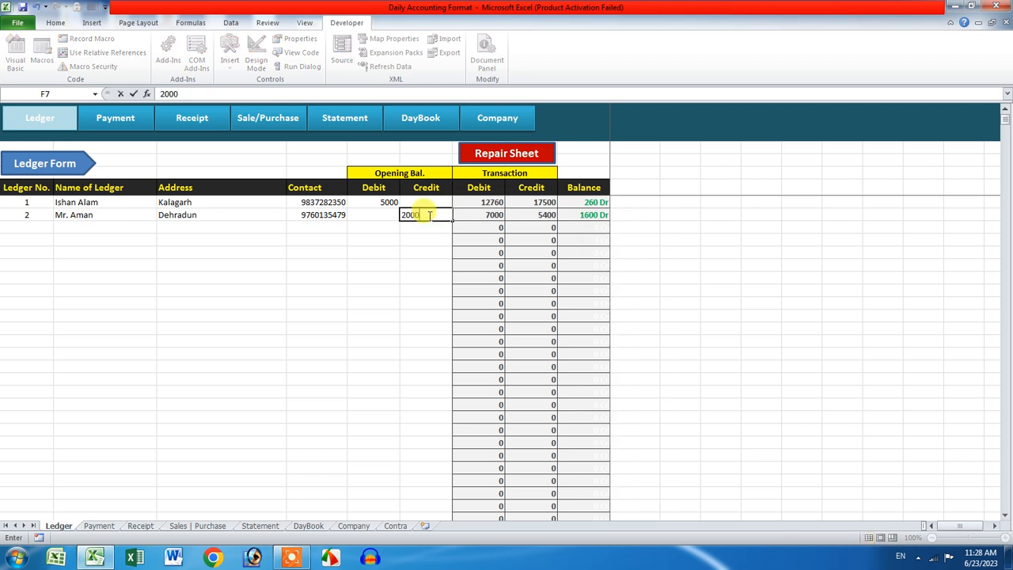
{"action": "key", "text": "Return"}
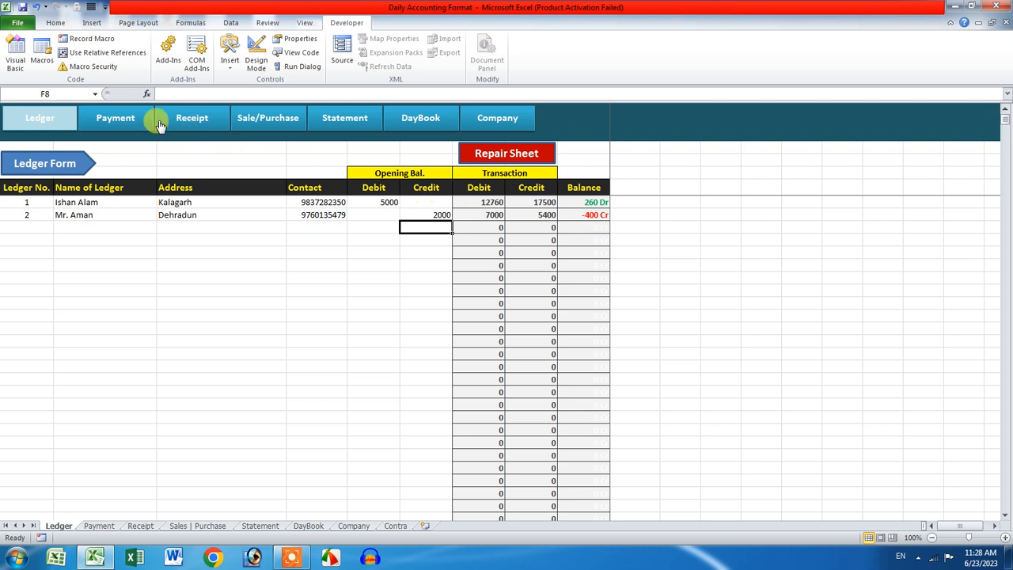
Step: Cycle through the Payment, Receipt, Sales | Purchase, Statement, DayBook, Company and Ledger sheets
{"action": "left_click", "coordinate": [115, 119]}
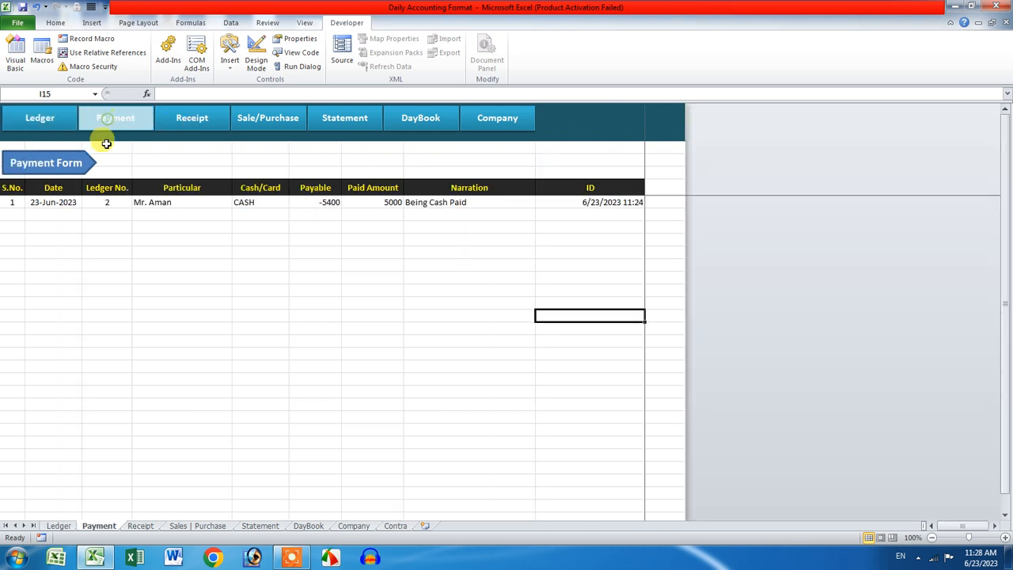
{"action": "left_click", "coordinate": [202, 133]}
{"action": "left_click", "coordinate": [273, 126]}
{"action": "left_click", "coordinate": [344, 126]}
{"action": "left_click", "coordinate": [420, 122]}
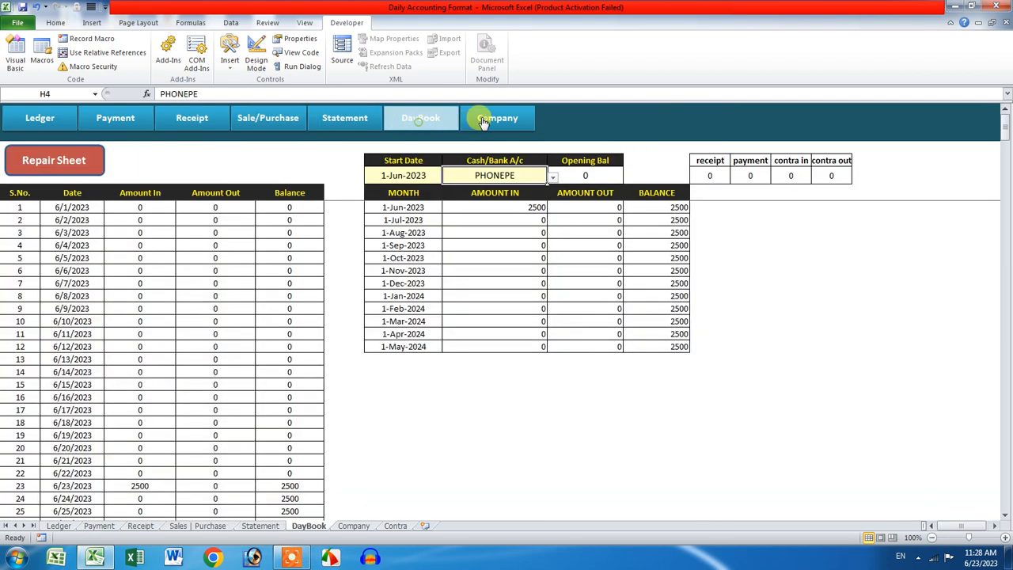
{"action": "left_click", "coordinate": [483, 120]}
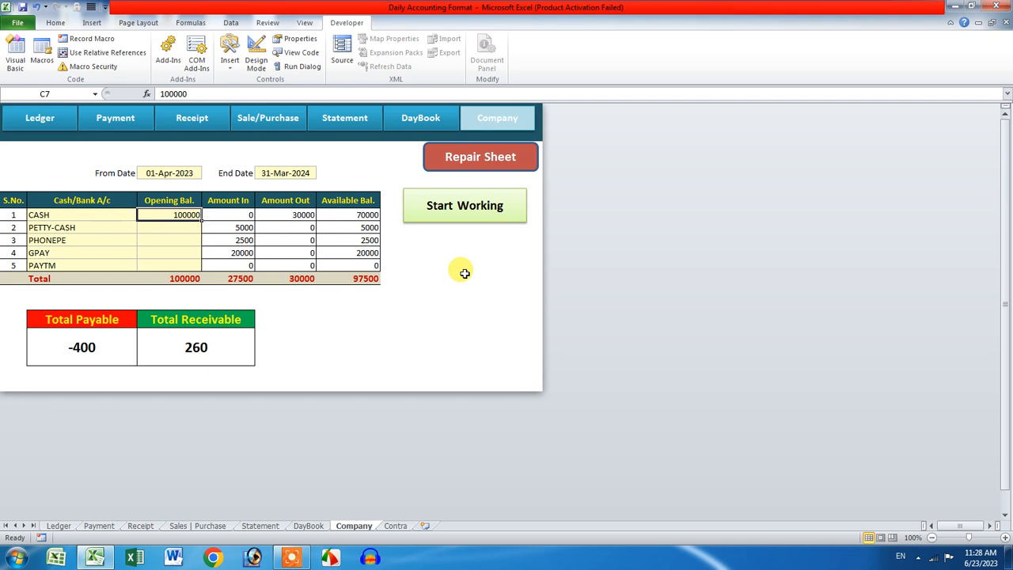
{"action": "left_click", "coordinate": [60, 127]}
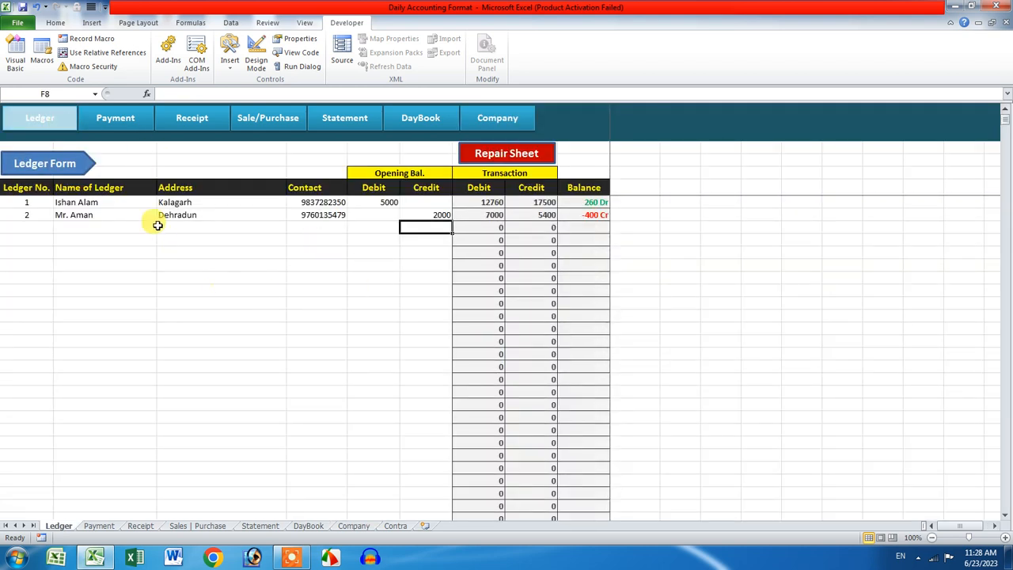
Step: Select both ledger rows, then open the Ledger entry form
{"action": "left_click_drag", "start_coordinate": [9, 200], "coordinate": [415, 222]}
{"action": "left_click", "coordinate": [406, 265]}
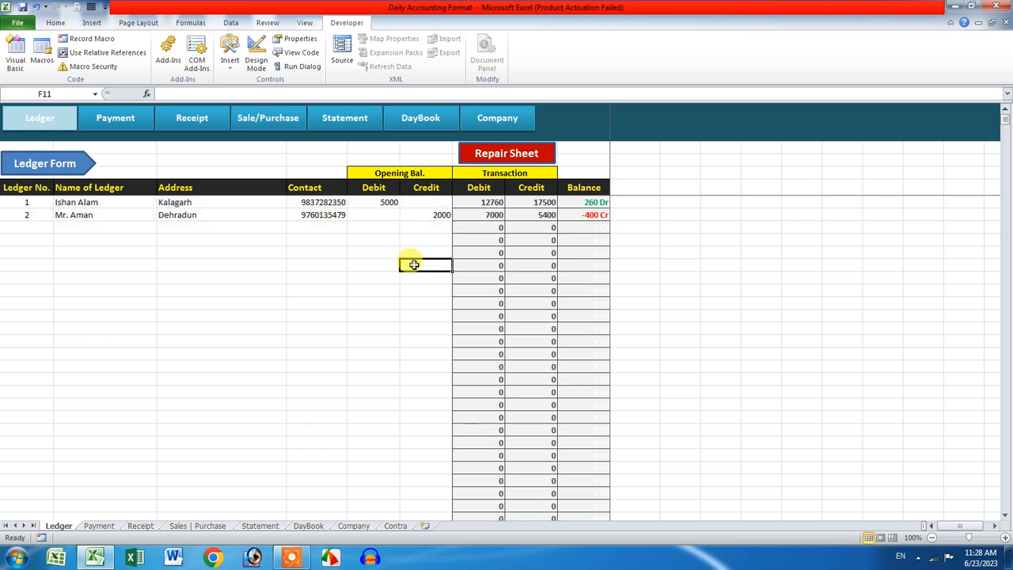
{"action": "left_click", "coordinate": [65, 163]}
Step: Back up the ledger list to Ledger_Master 23-Jun-2023.csv and close the Ledger form
{"action": "left_click", "coordinate": [621, 309]}
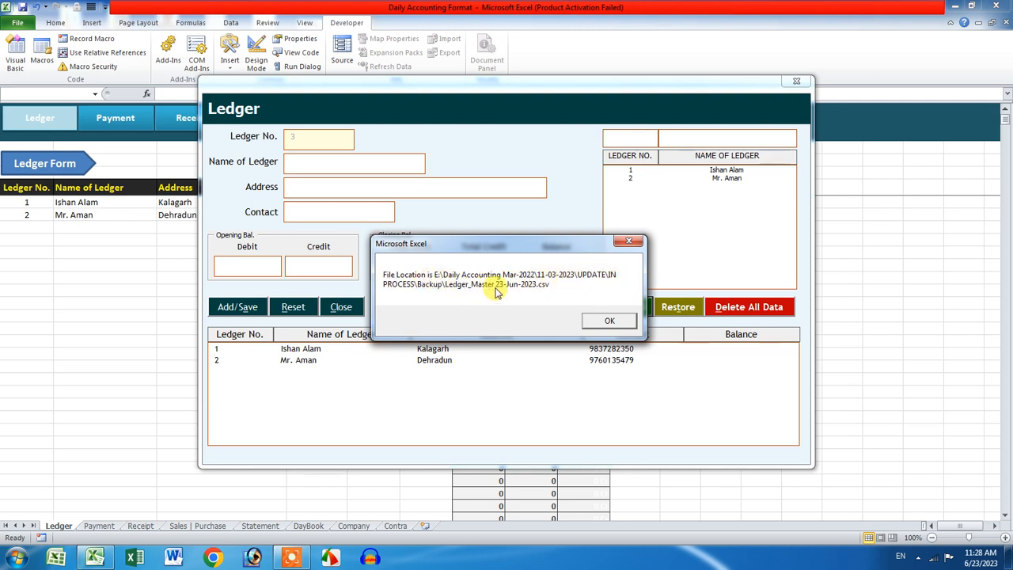
{"action": "left_click", "coordinate": [603, 320]}
{"action": "left_click", "coordinate": [796, 81]}
Step: Clear ledger 2's row and the blank rows below it (A7:F9) on the Ledger sheet
{"action": "left_click", "coordinate": [348, 252]}
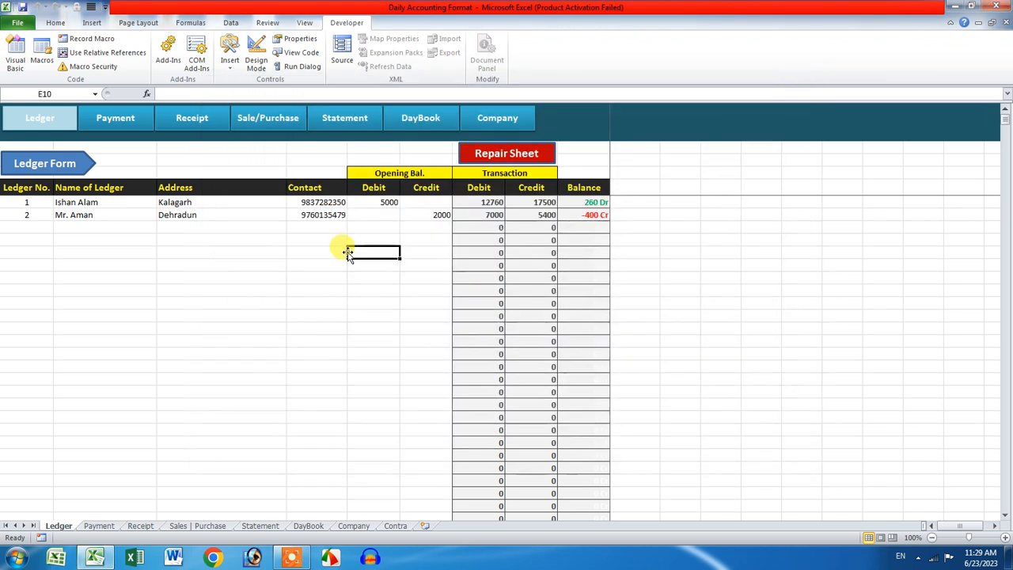
{"action": "left_click_drag", "start_coordinate": [26, 211], "coordinate": [412, 250]}
{"action": "key", "text": "Delete"}
{"action": "left_click", "coordinate": [401, 276]}
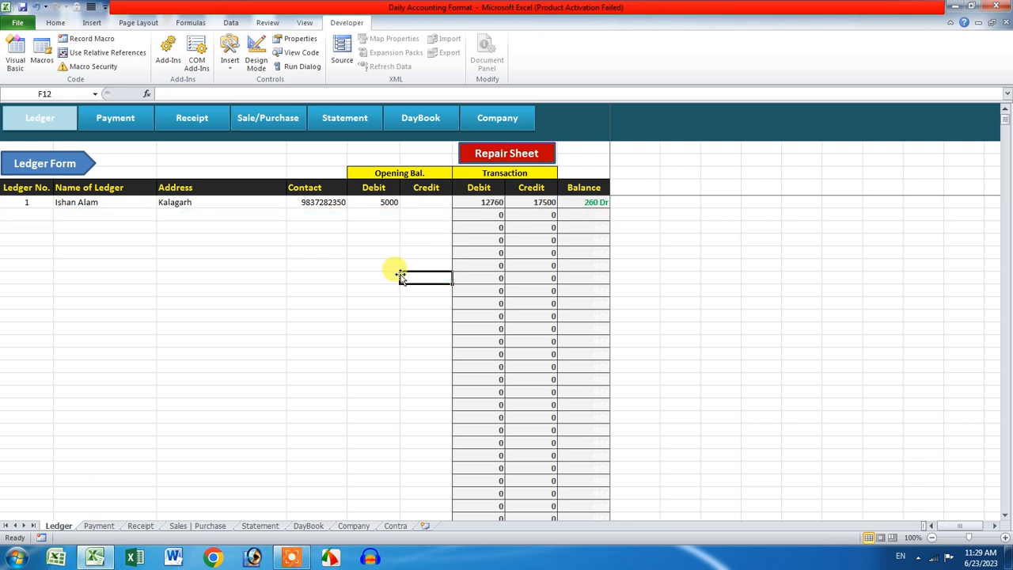
Step: Restore the ledgers from Ledger_Master 23-Jun-2023 using the restore key, then close the Ledger form
{"action": "left_click", "coordinate": [69, 162]}
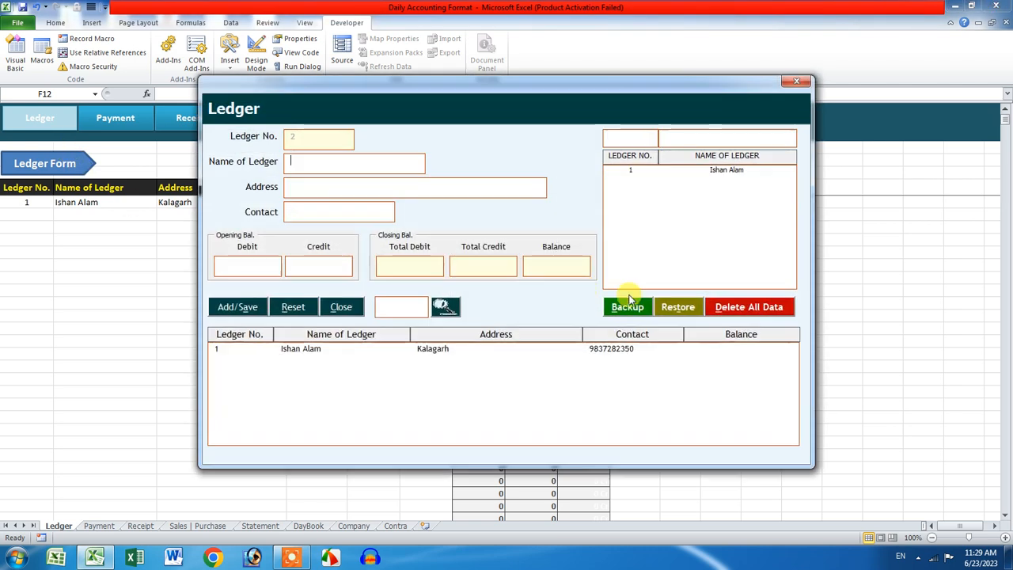
{"action": "left_click", "coordinate": [675, 309]}
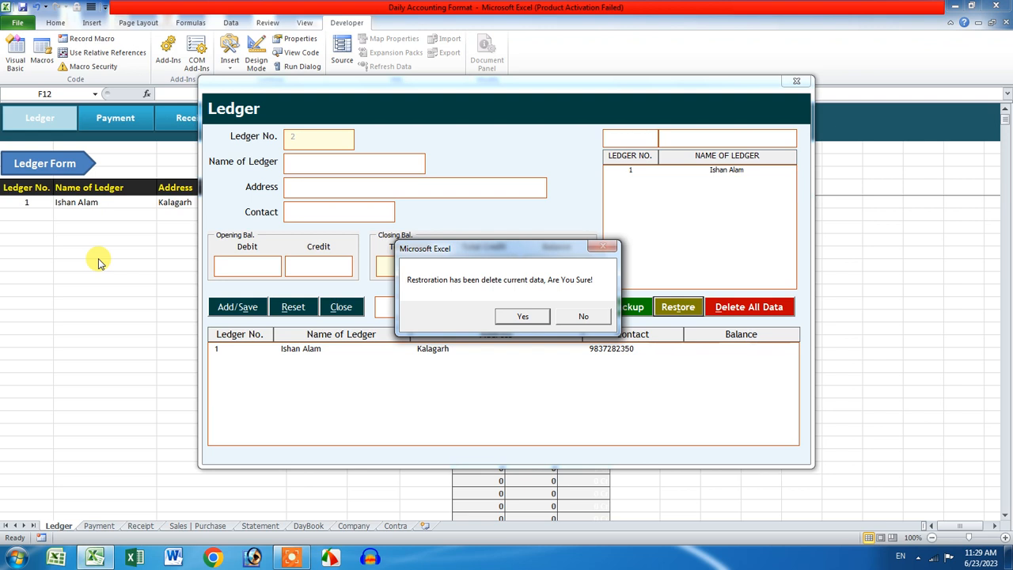
{"action": "left_click", "coordinate": [519, 317]}
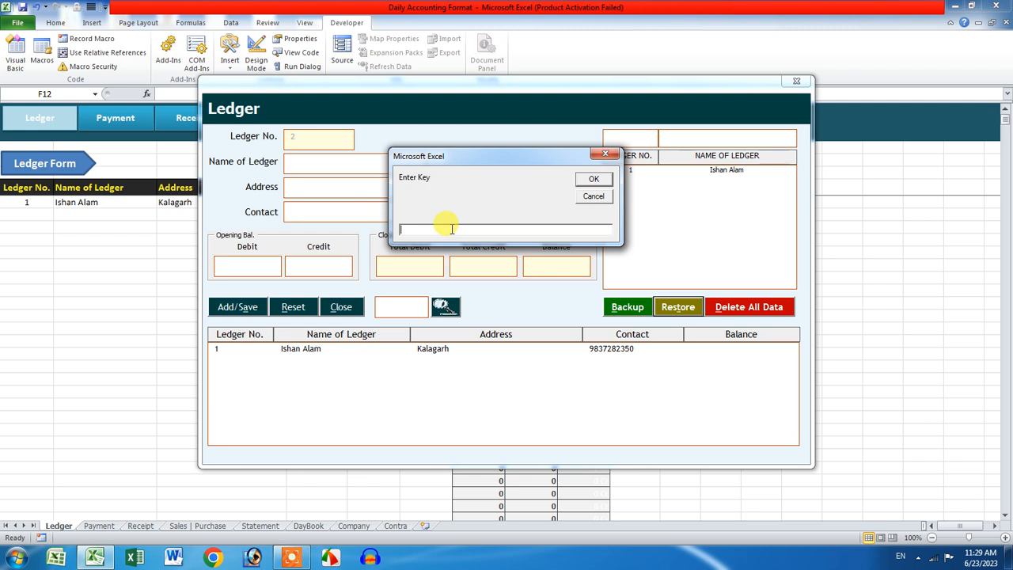
{"action": "key", "text": "Return"}
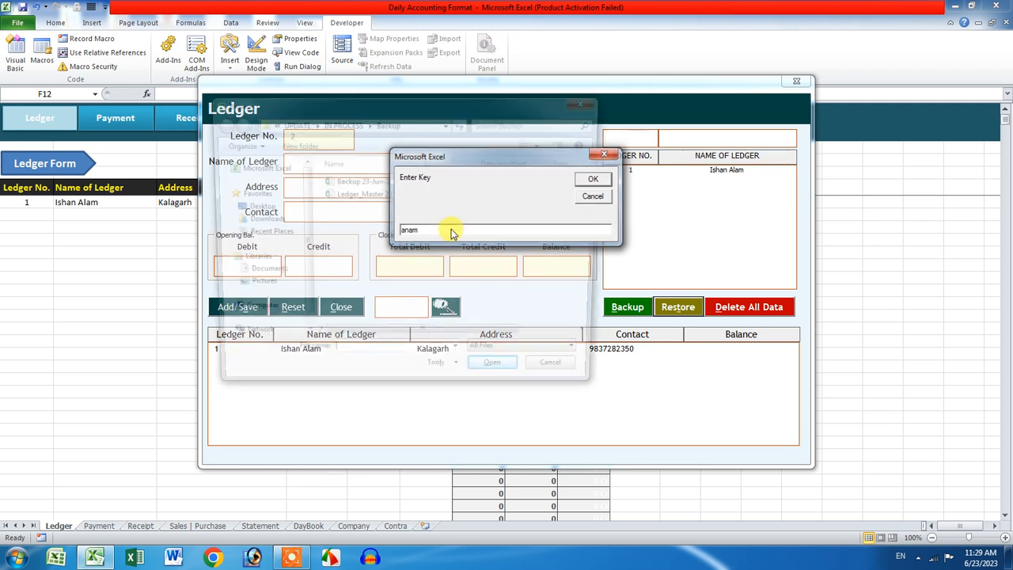
{"action": "left_click", "coordinate": [366, 198]}
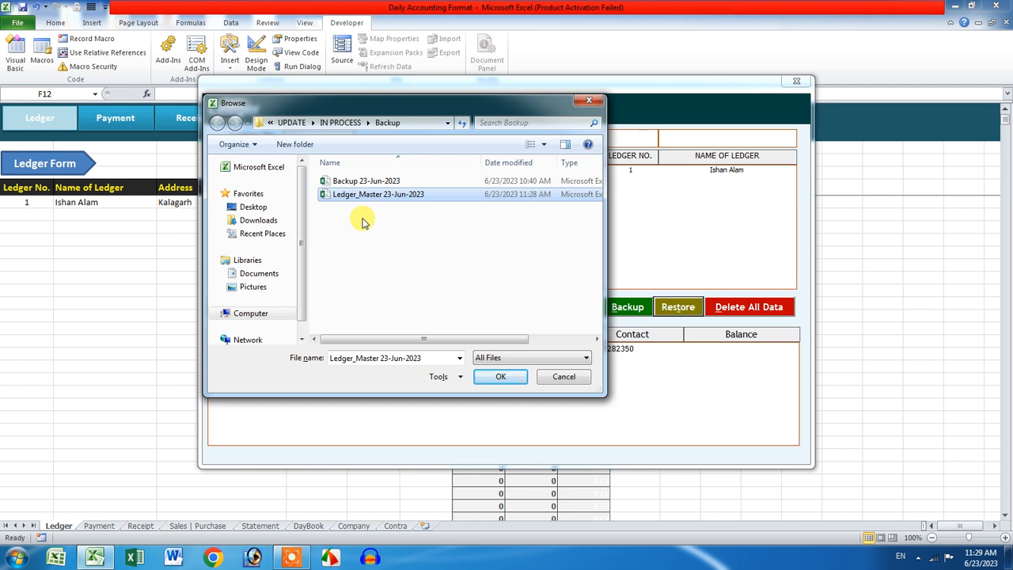
{"action": "left_click", "coordinate": [499, 377]}
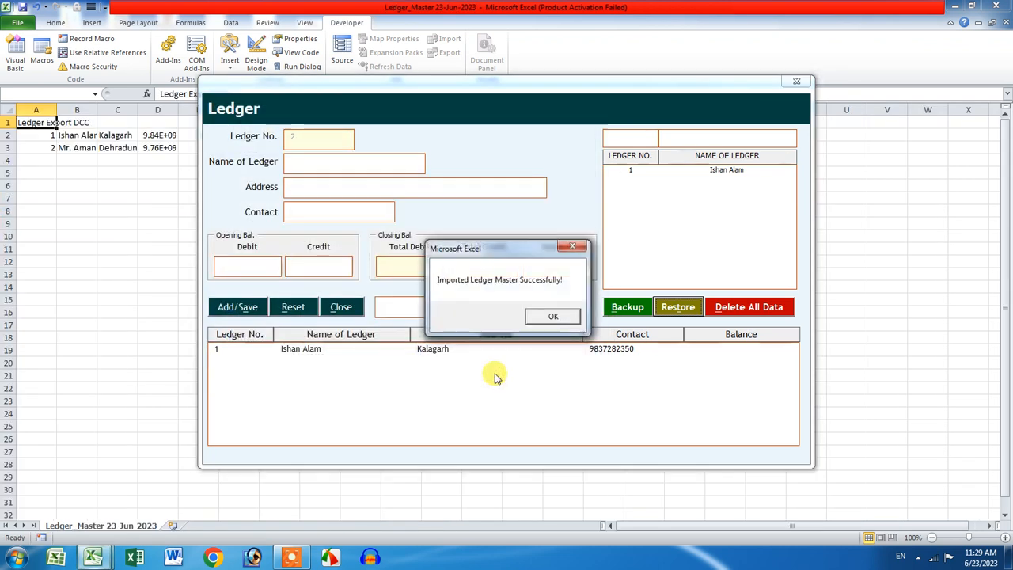
{"action": "left_click", "coordinate": [548, 319]}
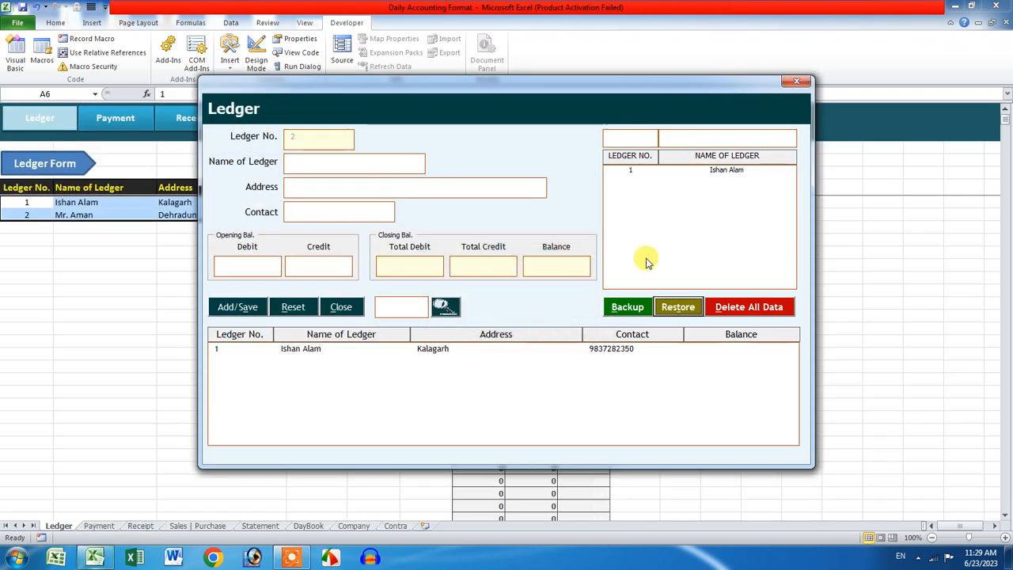
{"action": "left_click", "coordinate": [795, 83]}
{"action": "left_click", "coordinate": [273, 304]}
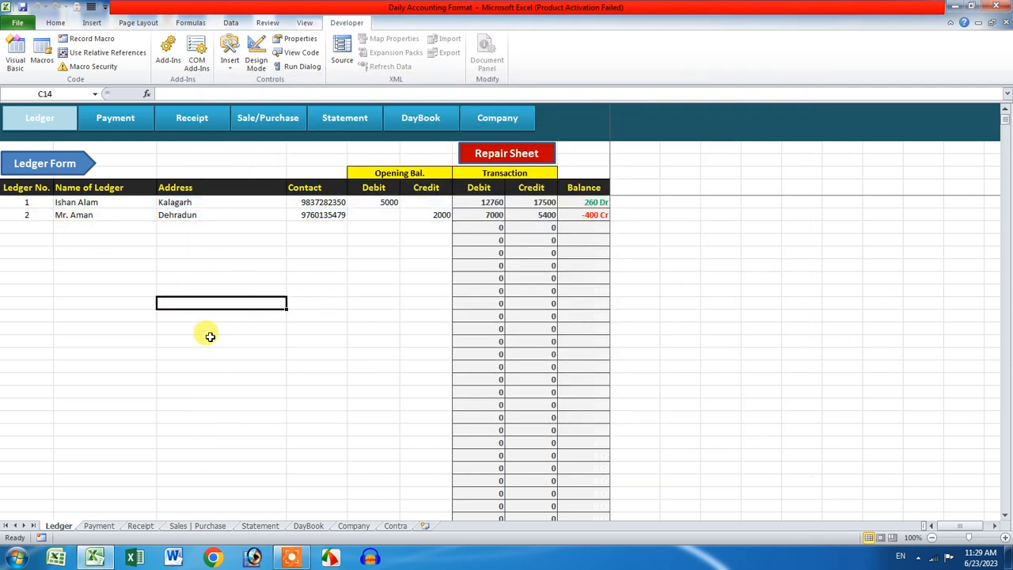
Step: Check the Payment form, then back up the current accounting data from the main window
{"action": "left_click", "coordinate": [122, 117]}
{"action": "left_click", "coordinate": [103, 158]}
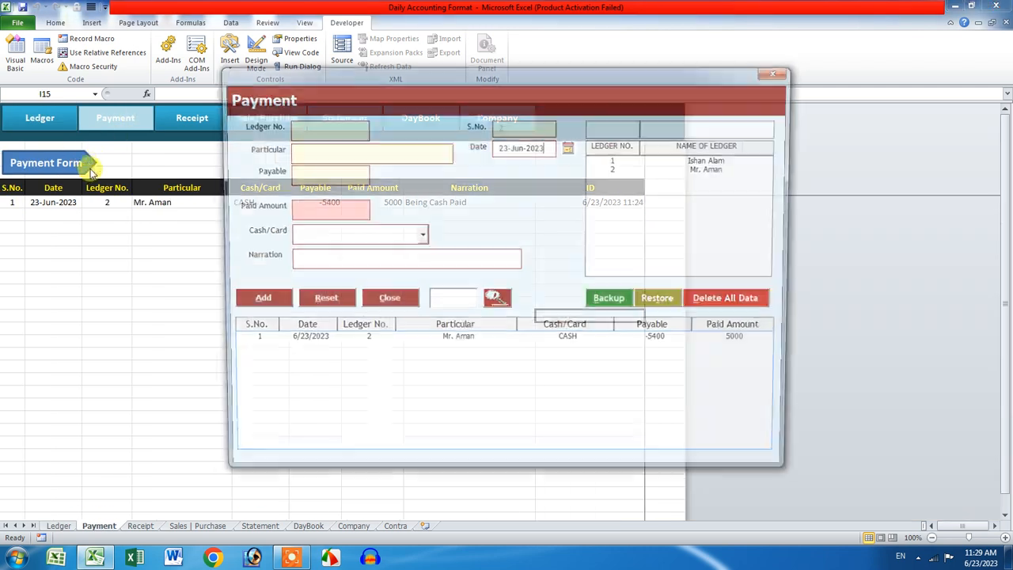
{"action": "left_click", "coordinate": [778, 72]}
{"action": "left_click", "coordinate": [201, 131]}
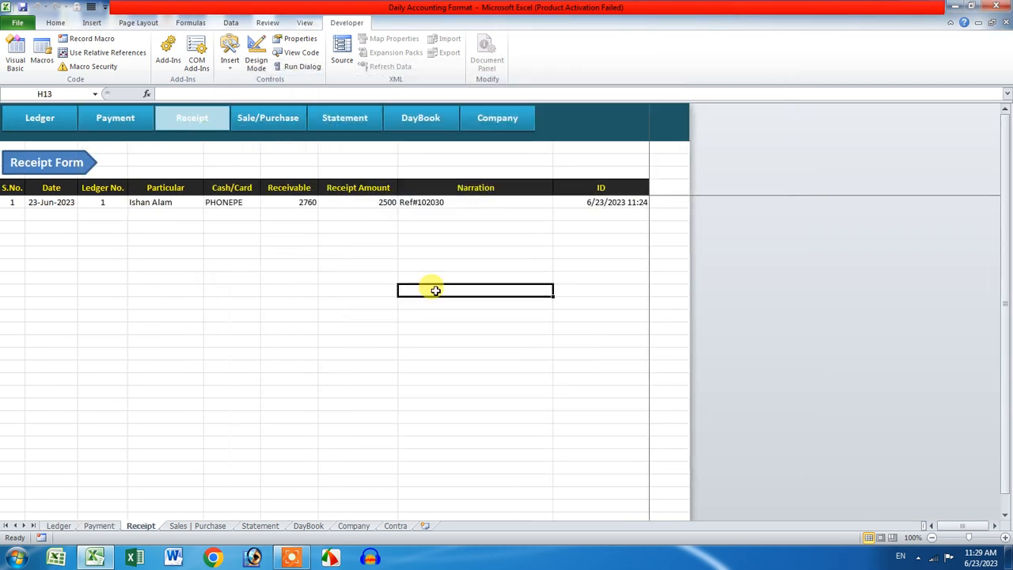
{"action": "left_click", "coordinate": [505, 127]}
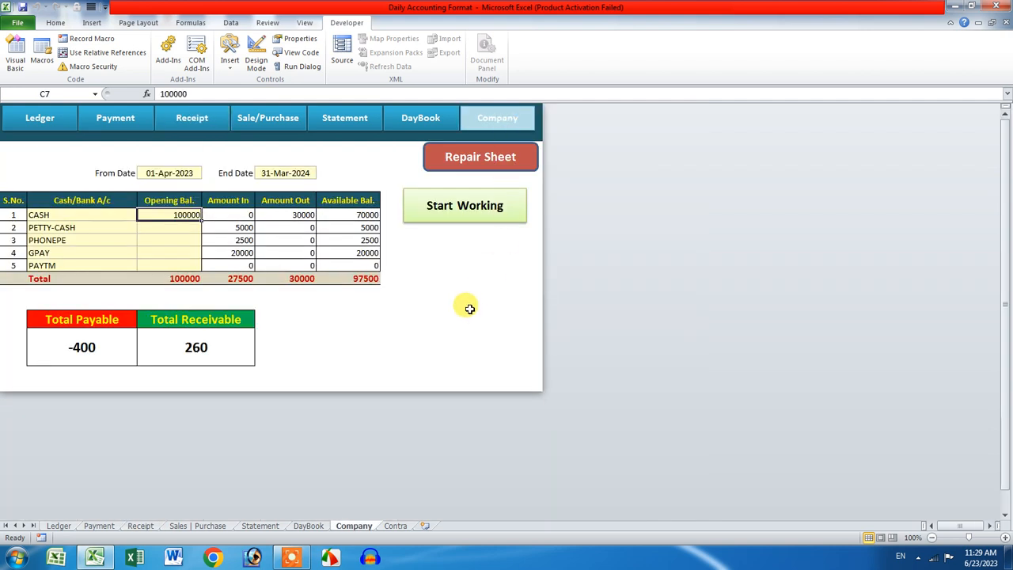
{"action": "left_click", "coordinate": [479, 217]}
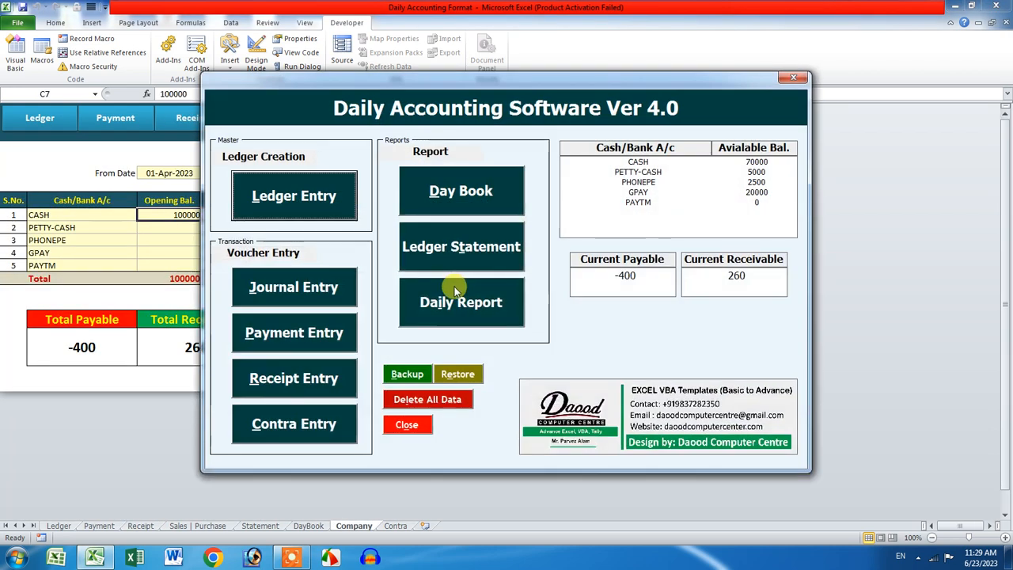
{"action": "left_click", "coordinate": [408, 372]}
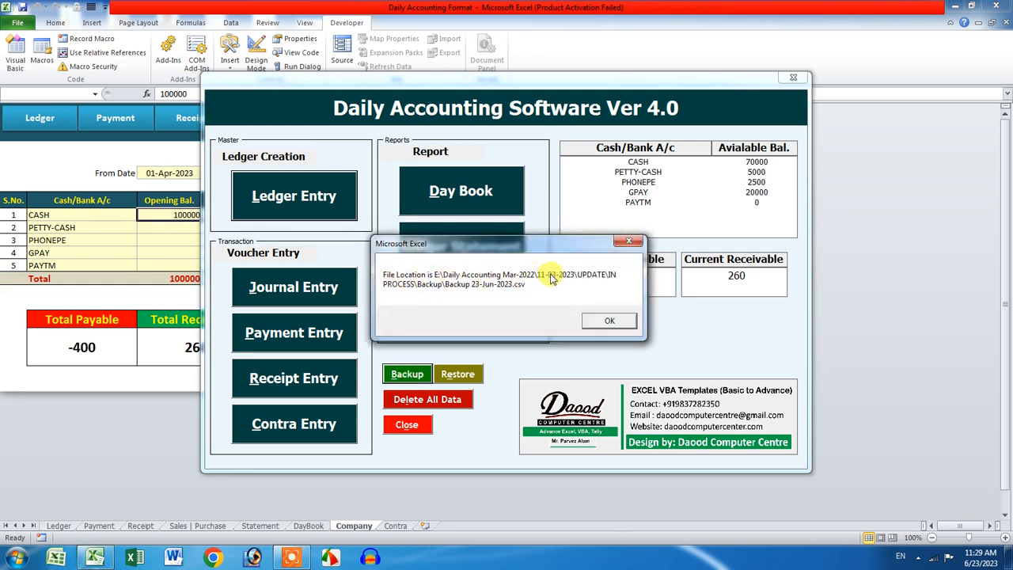
{"action": "left_click", "coordinate": [608, 321]}
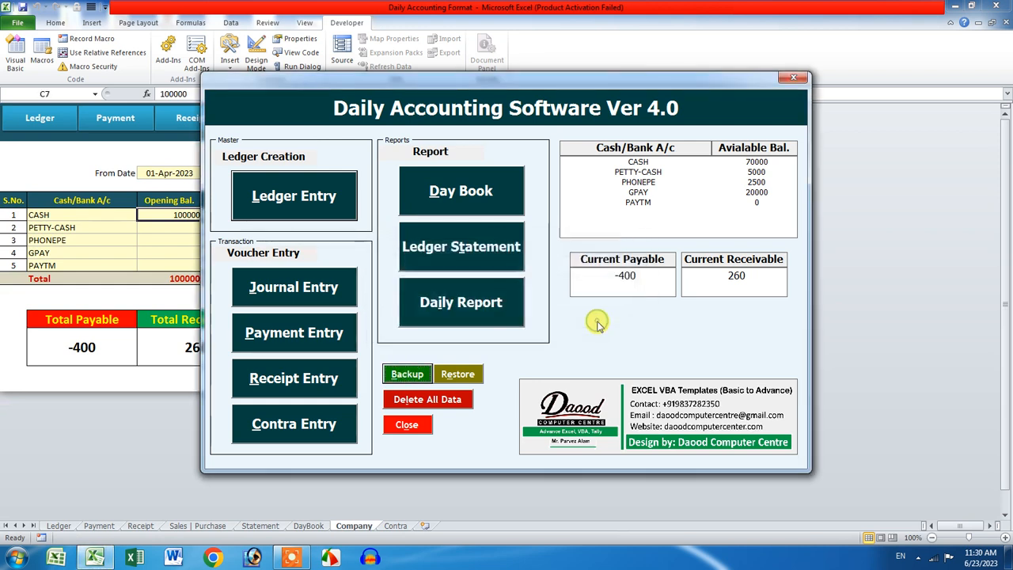
Step: Restore data from the Ledger_Master 23-Jun-2023 backup using the restore key
{"action": "left_click", "coordinate": [467, 375]}
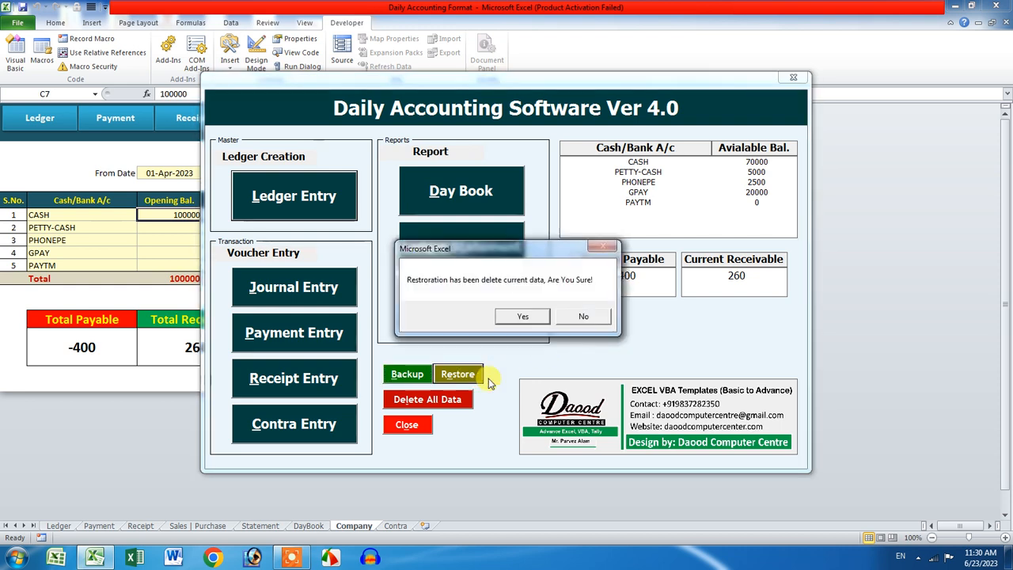
{"action": "left_click", "coordinate": [524, 317]}
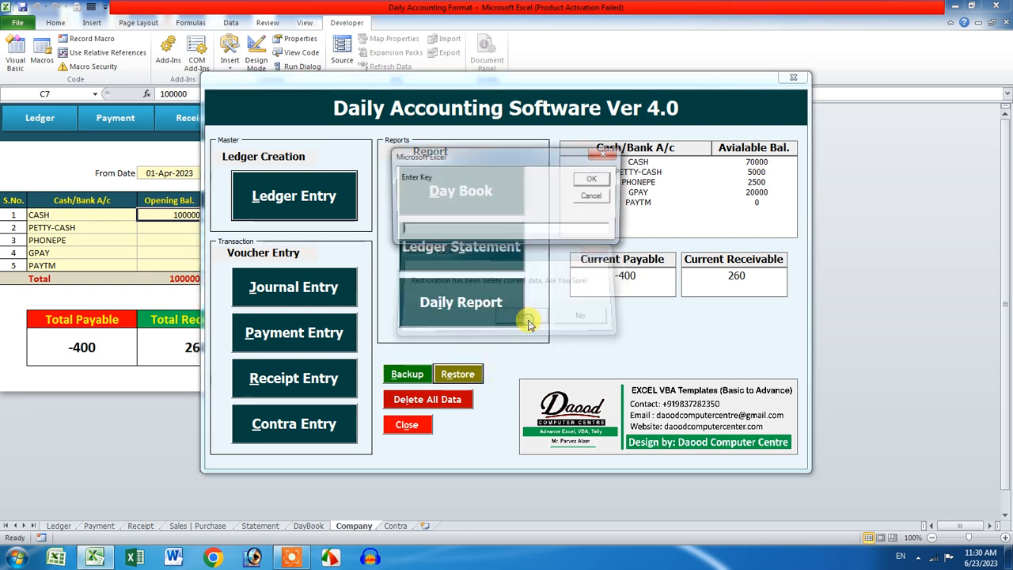
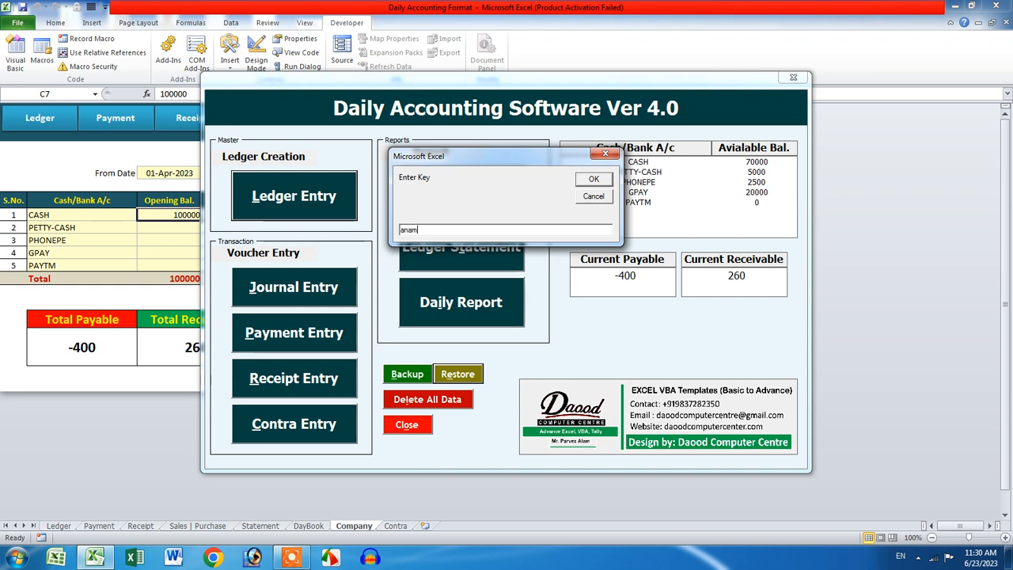
{"action": "left_click", "coordinate": [592, 180]}
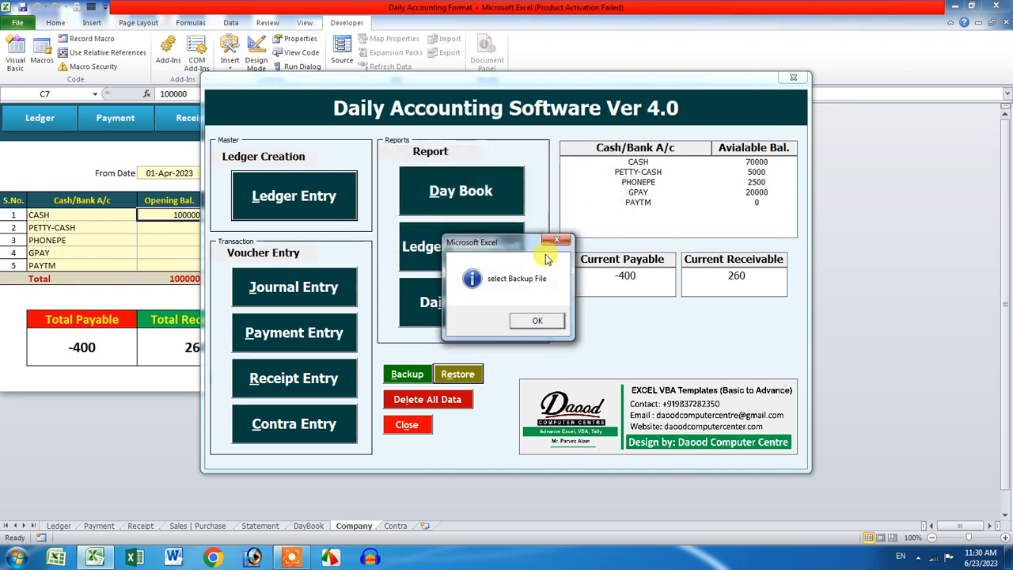
{"action": "left_click", "coordinate": [537, 322]}
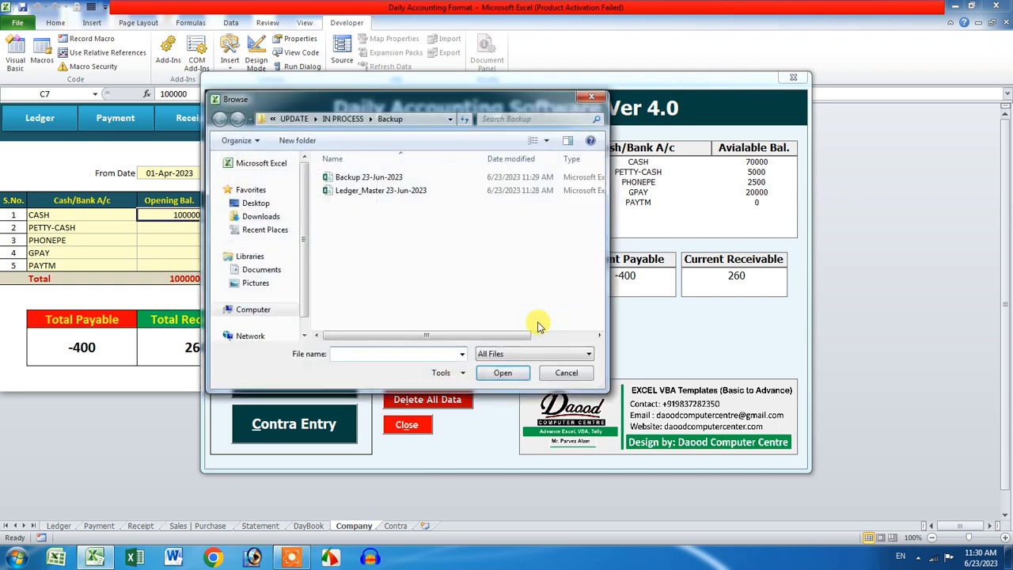
{"action": "left_click", "coordinate": [388, 193]}
{"action": "left_click", "coordinate": [503, 373]}
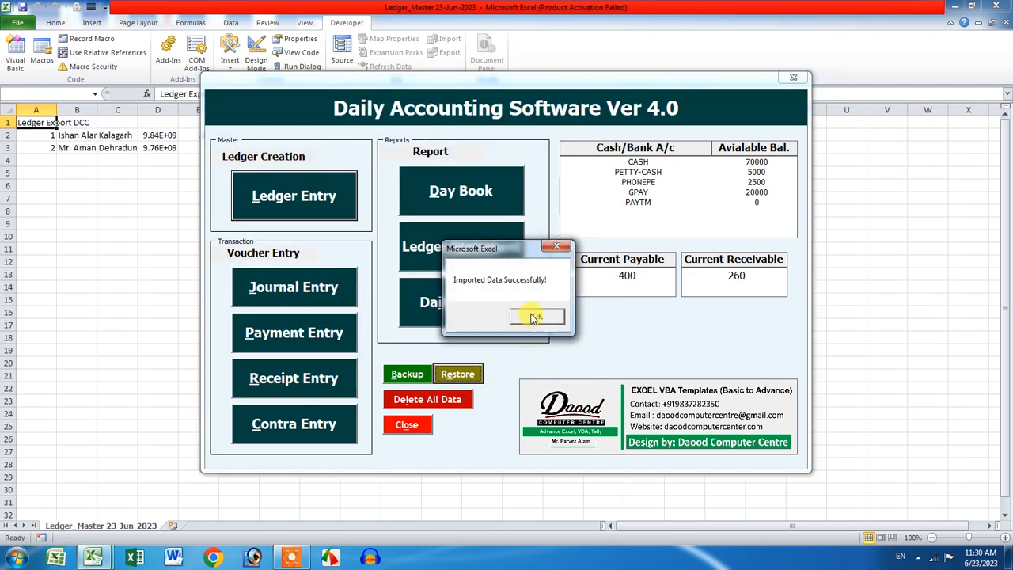
{"action": "left_click", "coordinate": [530, 315]}
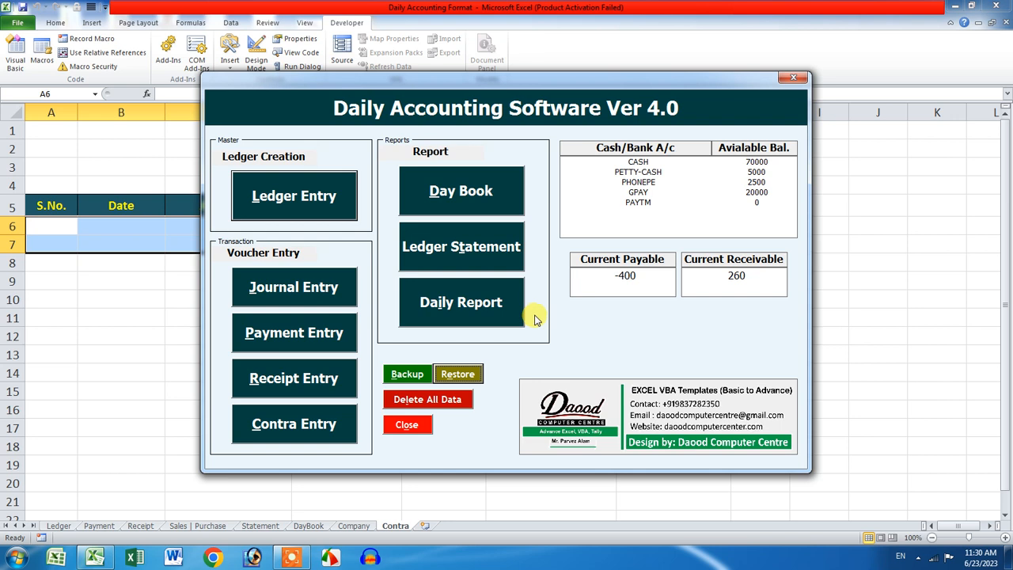
Step: Restore data again, this time from the Backup 23-Jun-2023 file
{"action": "left_click", "coordinate": [462, 374]}
{"action": "left_click", "coordinate": [521, 318]}
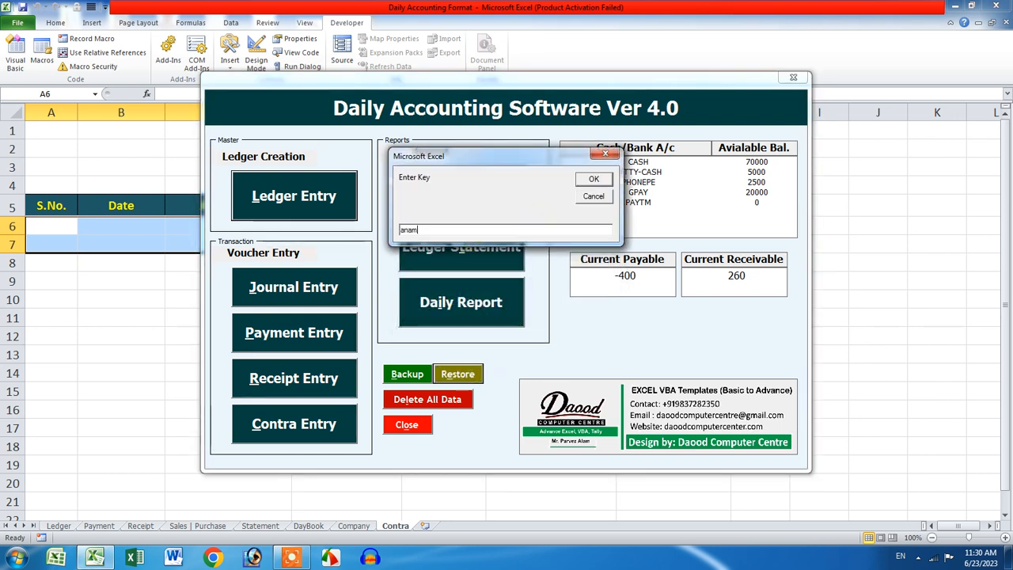
{"action": "key", "text": "Return"}
{"action": "left_click", "coordinate": [556, 320]}
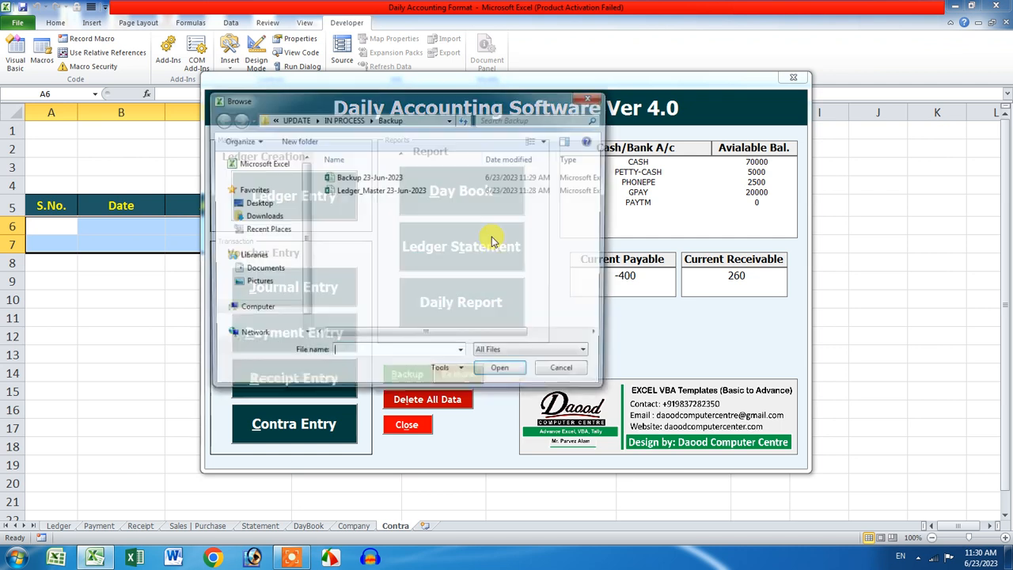
{"action": "left_click", "coordinate": [387, 179]}
{"action": "left_click", "coordinate": [500, 367]}
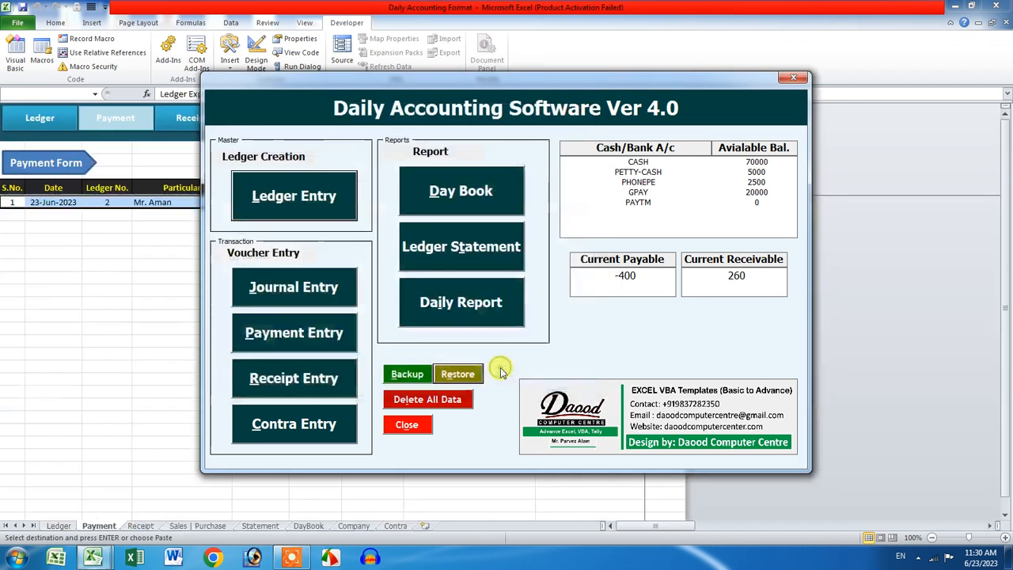
{"action": "left_click", "coordinate": [526, 318]}
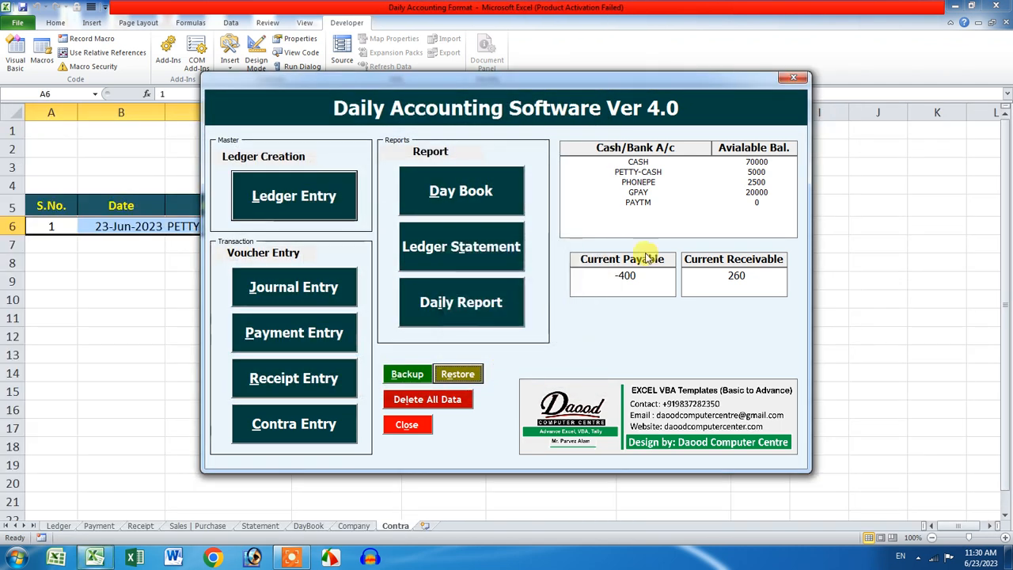
Step: Close the main window and clear the entries on the Payment, Receipt and Sales | Purchase sheets
{"action": "left_click", "coordinate": [793, 77]}
{"action": "left_click", "coordinate": [515, 292]}
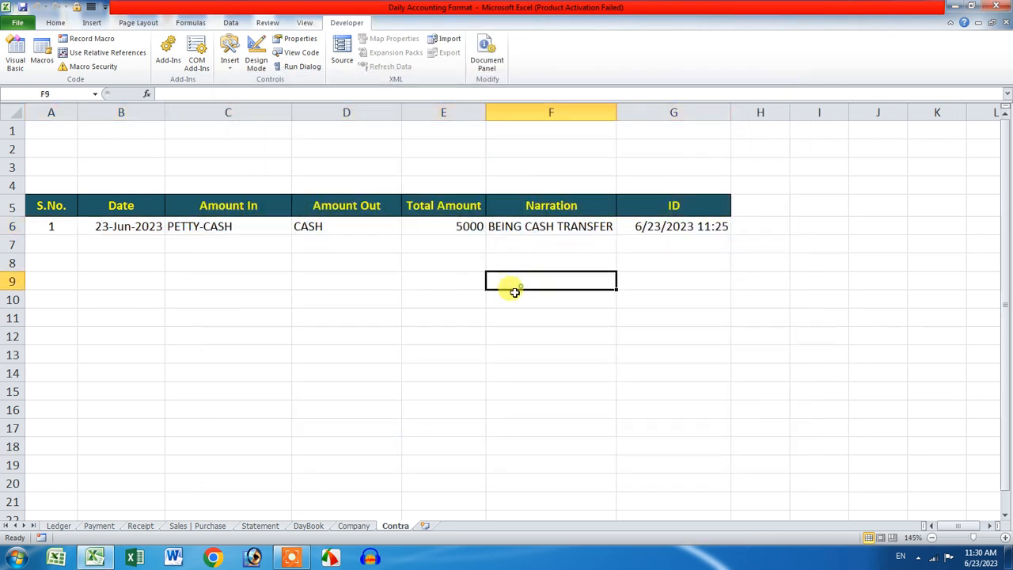
{"action": "left_click", "coordinate": [354, 526]}
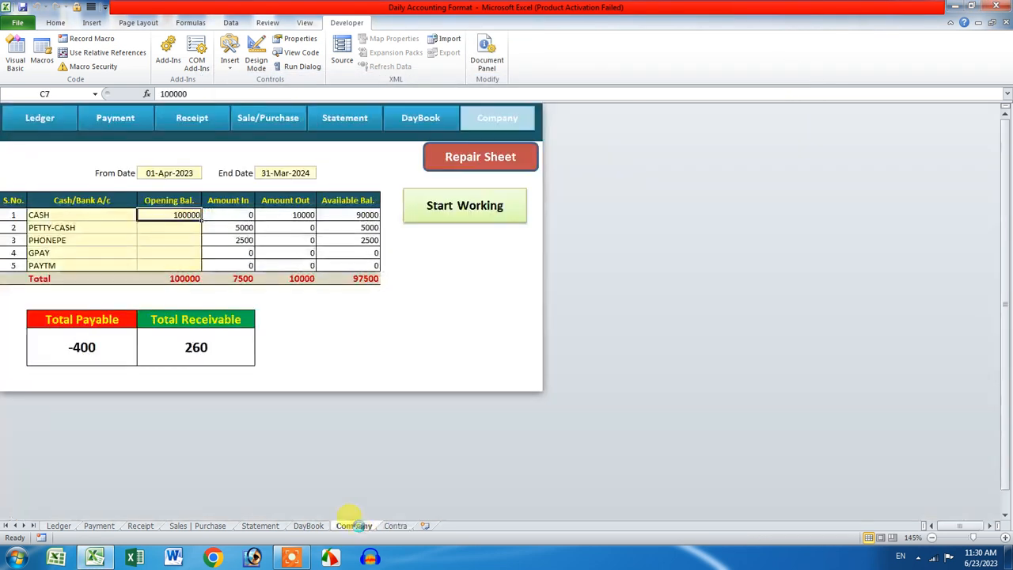
{"action": "left_click", "coordinate": [64, 526]}
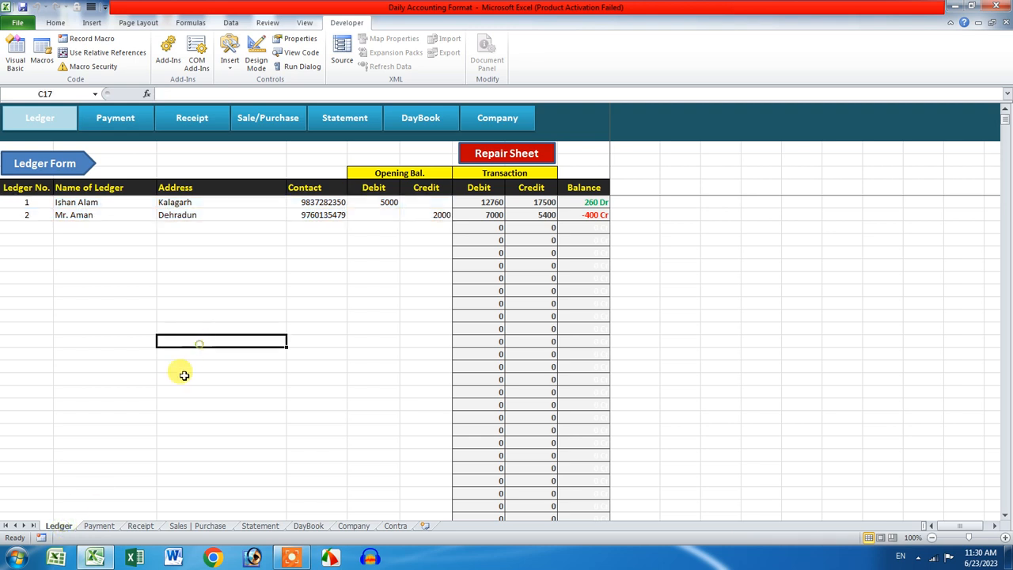
{"action": "left_click", "coordinate": [111, 527]}
{"action": "key", "text": "Delete"}
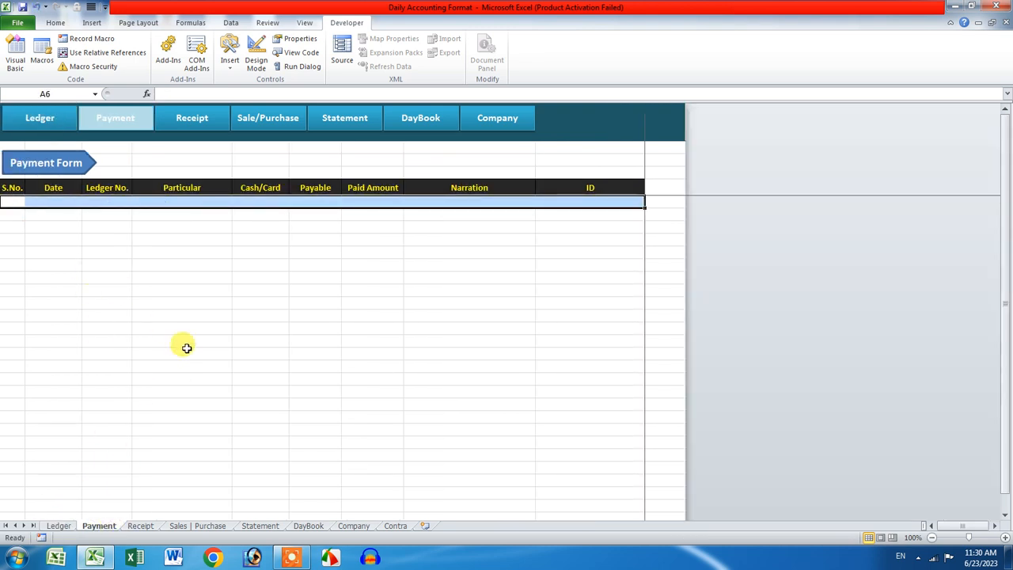
{"action": "left_click", "coordinate": [140, 525]}
{"action": "key", "text": "Delete"}
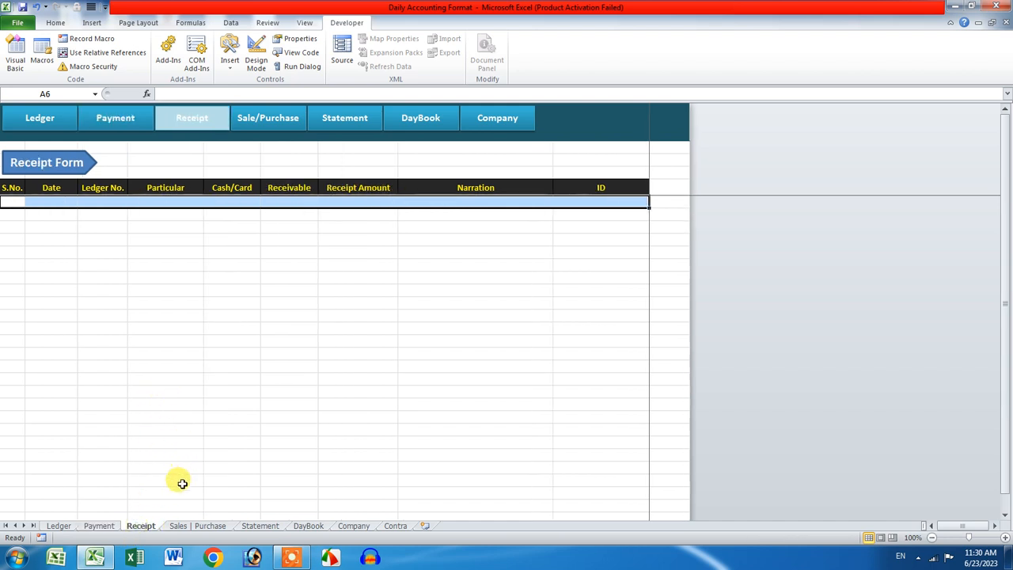
{"action": "left_click", "coordinate": [183, 525]}
{"action": "key", "text": "Delete"}
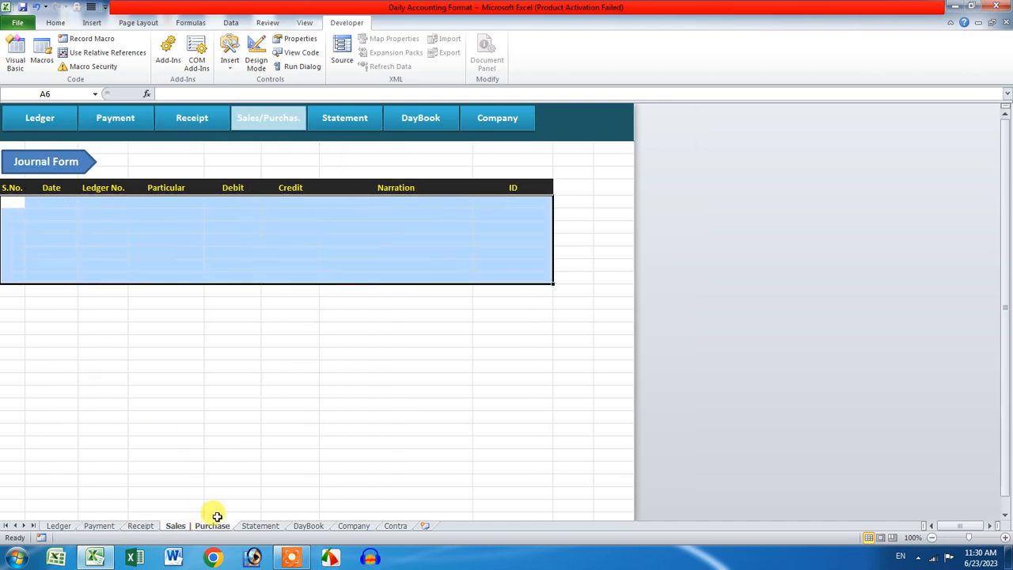
{"action": "left_click", "coordinate": [392, 525]}
Step: Restore the workbook data from the Backup 23-Jun-2023 file, confirming the replacement with the restore key
{"action": "left_click", "coordinate": [353, 528]}
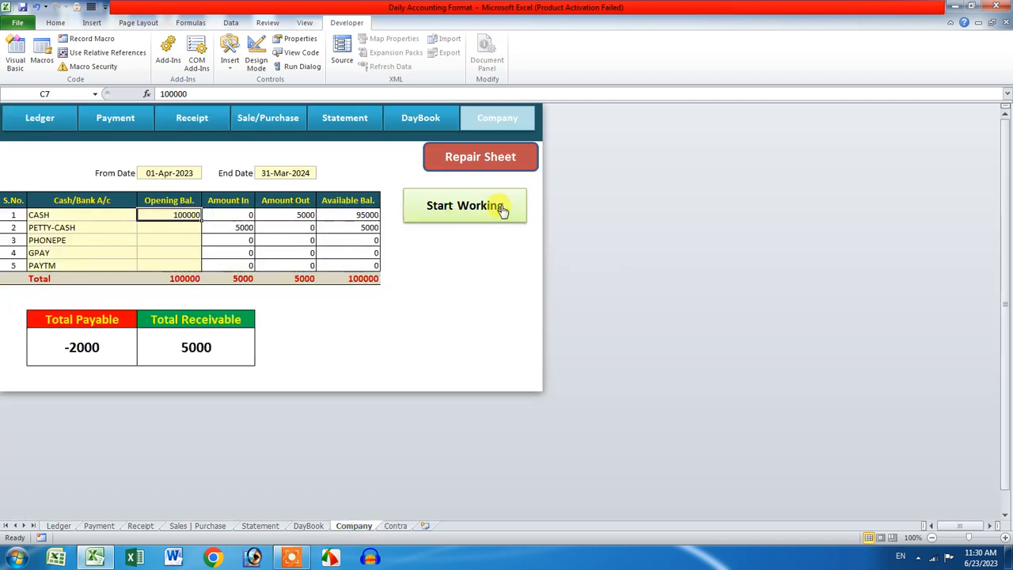
{"action": "left_click", "coordinate": [497, 206]}
{"action": "left_click", "coordinate": [458, 373]}
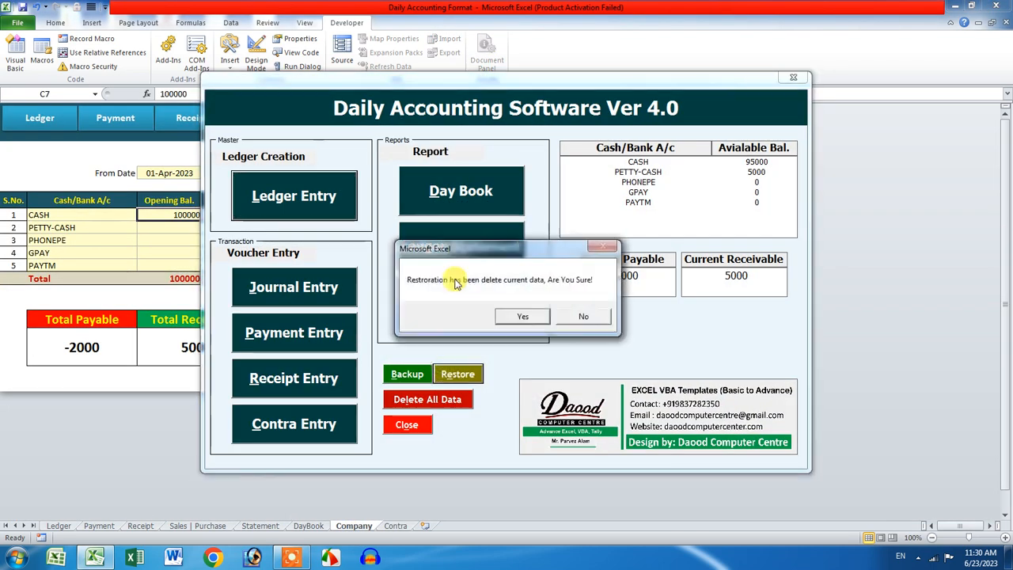
{"action": "left_click", "coordinate": [524, 318]}
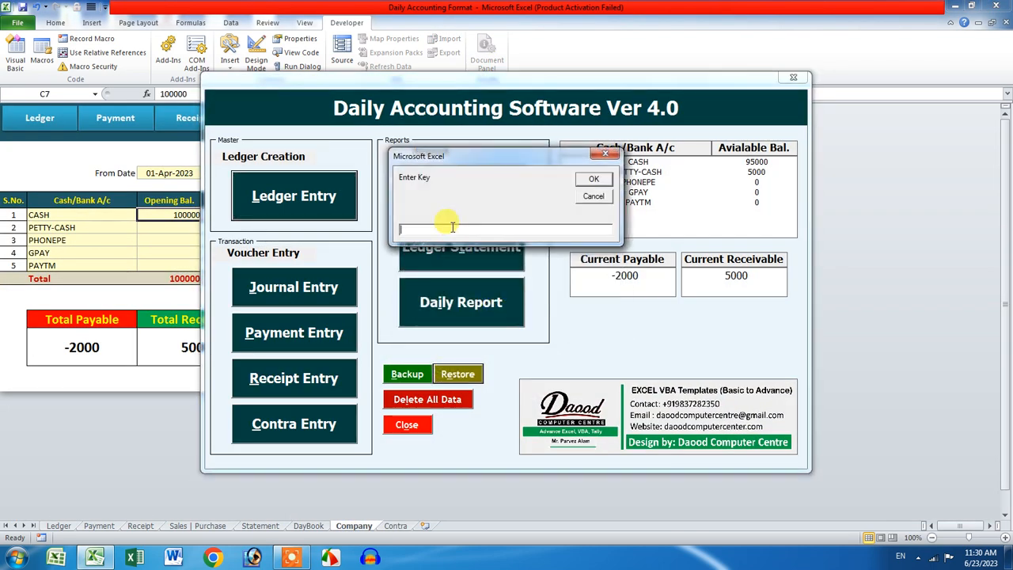
{"action": "left_click", "coordinate": [593, 179]}
{"action": "left_click", "coordinate": [537, 325]}
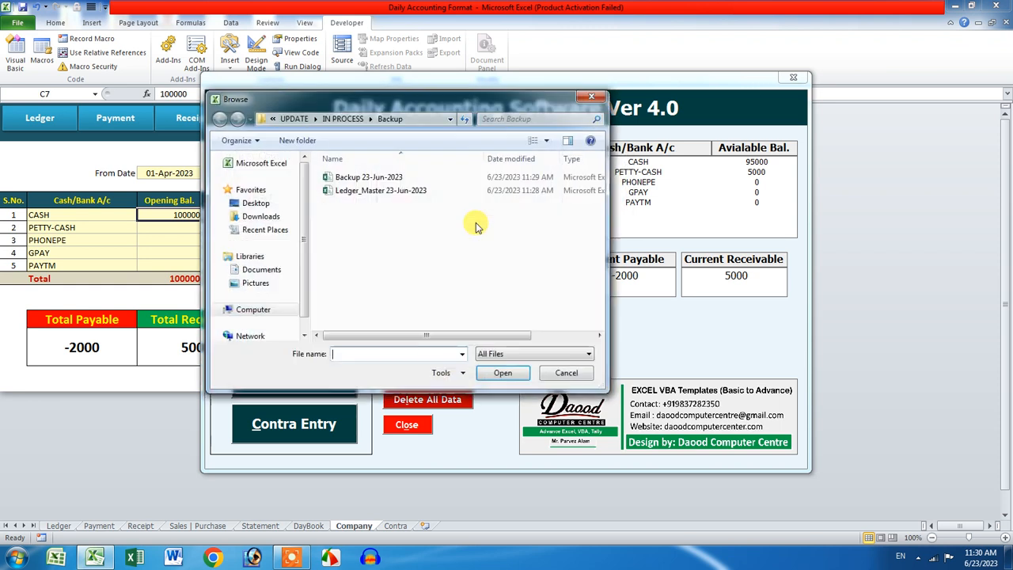
{"action": "left_click", "coordinate": [340, 177]}
{"action": "left_click", "coordinate": [499, 377]}
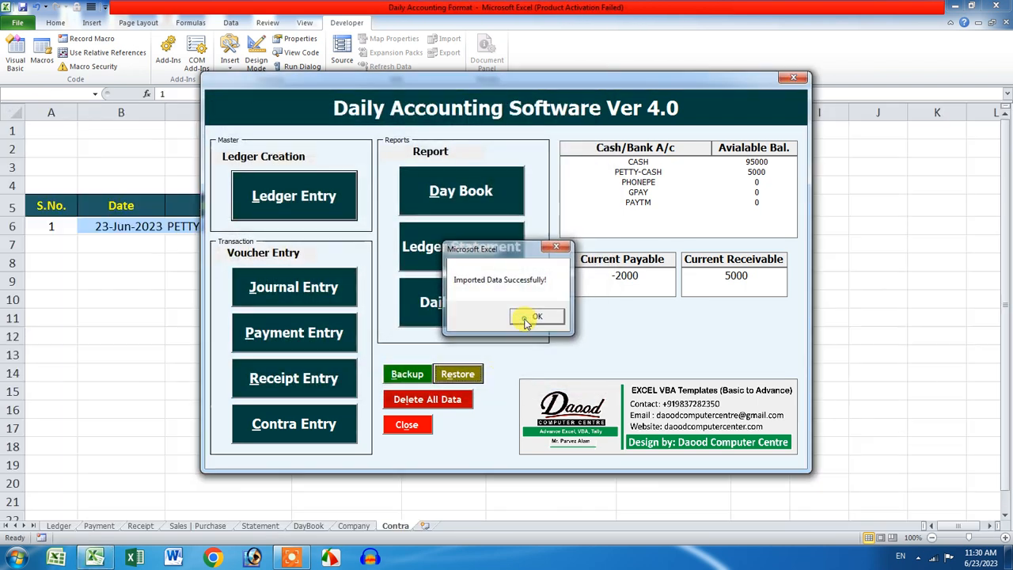
{"action": "left_click", "coordinate": [528, 317]}
Step: Review the Contra, Statement, Sales | Purchase and Company sheets, ending on Company showing Payable -400
{"action": "left_click", "coordinate": [792, 78]}
{"action": "left_click", "coordinate": [366, 391]}
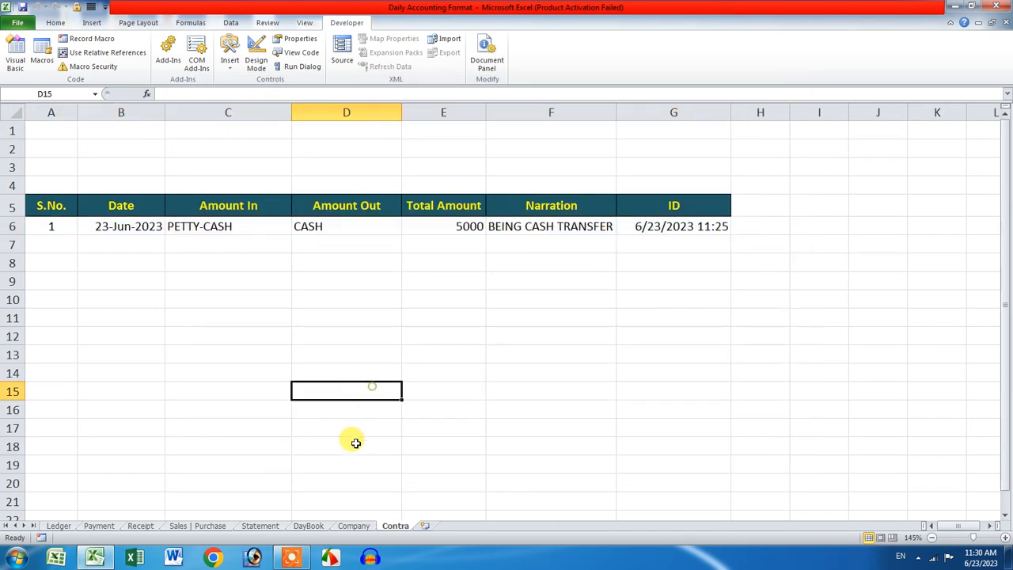
{"action": "left_click", "coordinate": [261, 526]}
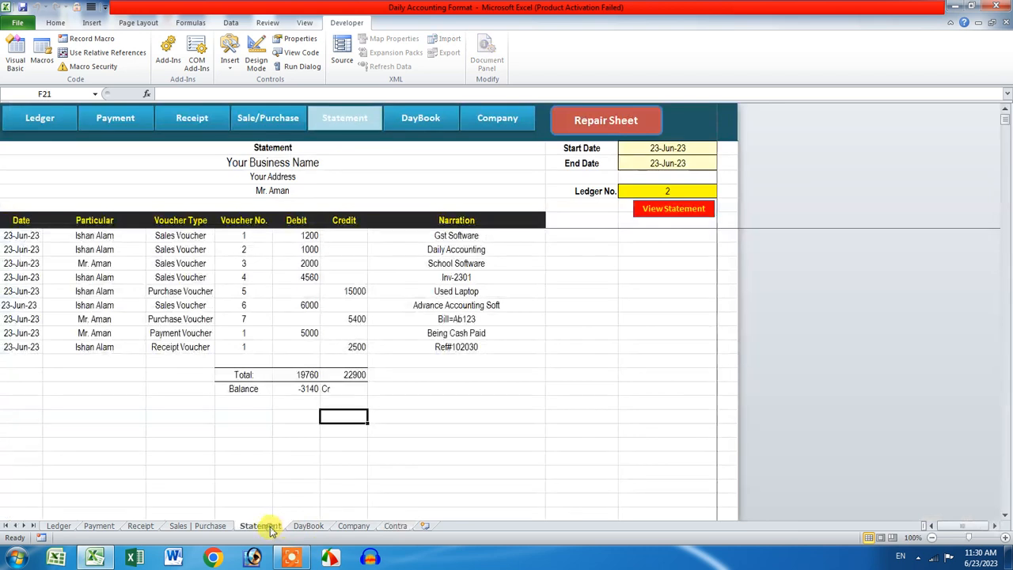
{"action": "left_click", "coordinate": [219, 527]}
{"action": "left_click", "coordinate": [233, 440]}
{"action": "left_click", "coordinate": [408, 527]}
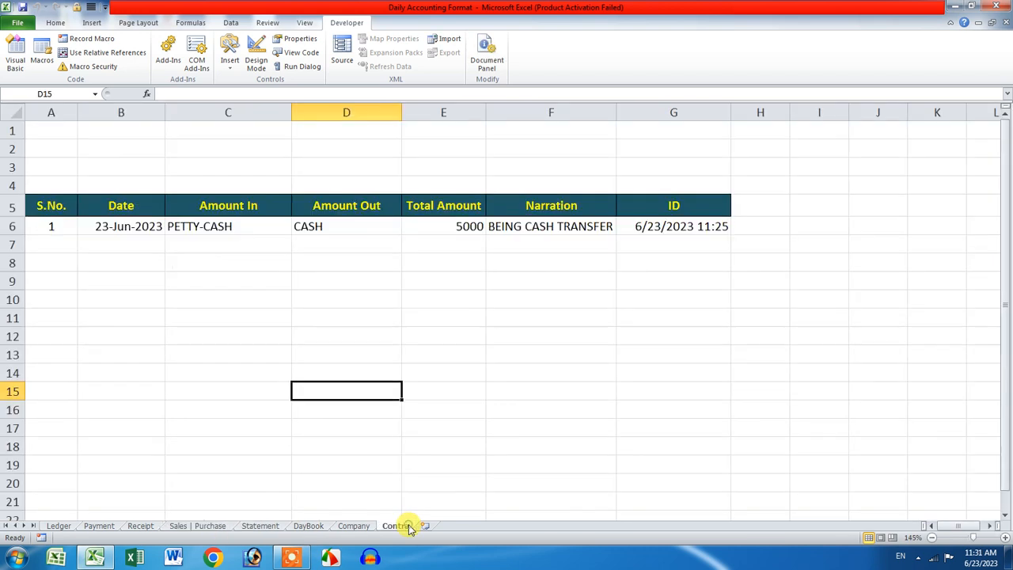
{"action": "left_click", "coordinate": [361, 524]}
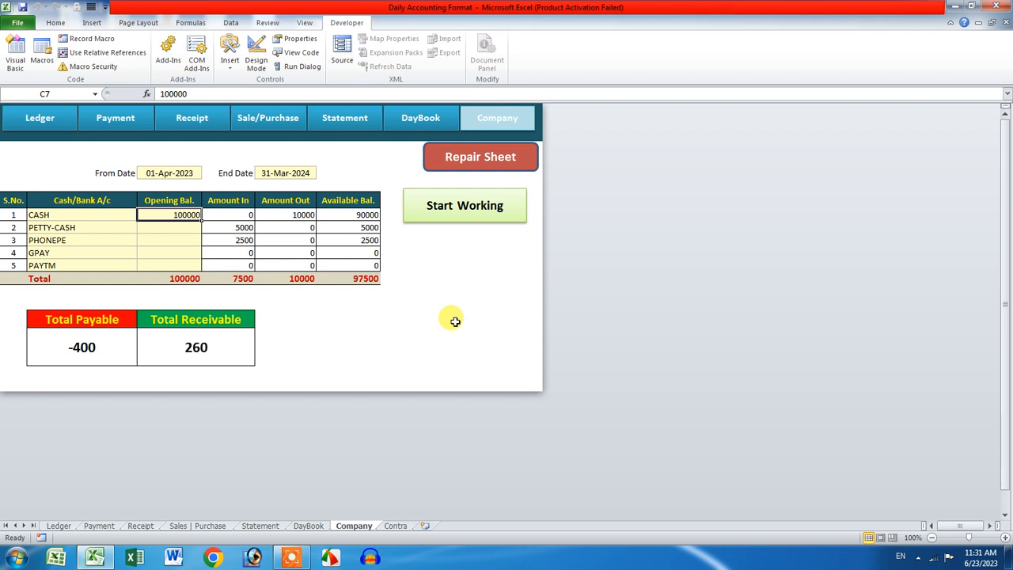
Step: View the Day Book from 01-Jun-2023 to 30-Jun-2023 and open the 6/23/2023 transactions
{"action": "left_click", "coordinate": [467, 207]}
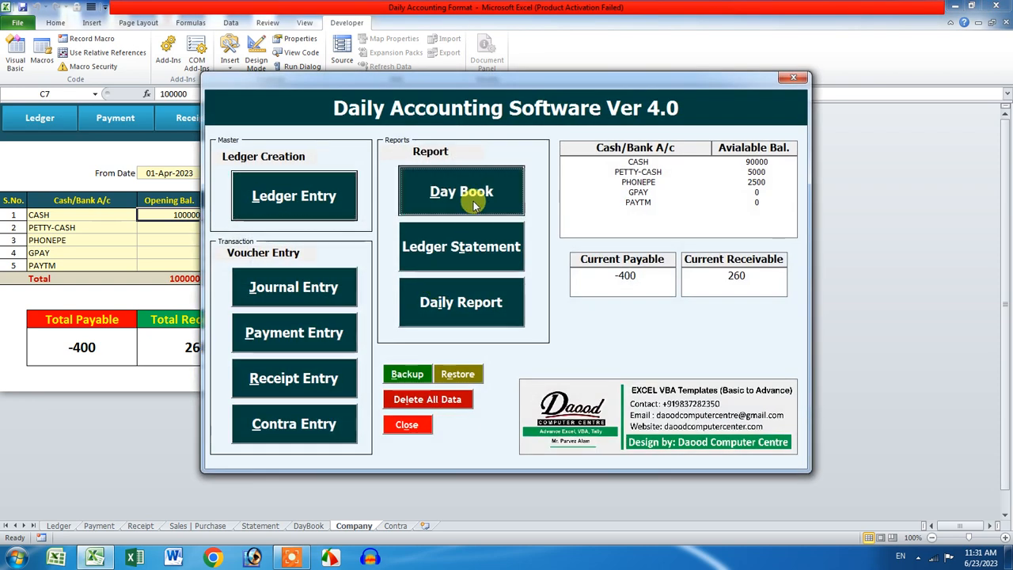
{"action": "left_click", "coordinate": [475, 204]}
{"action": "left_click", "coordinate": [282, 162]}
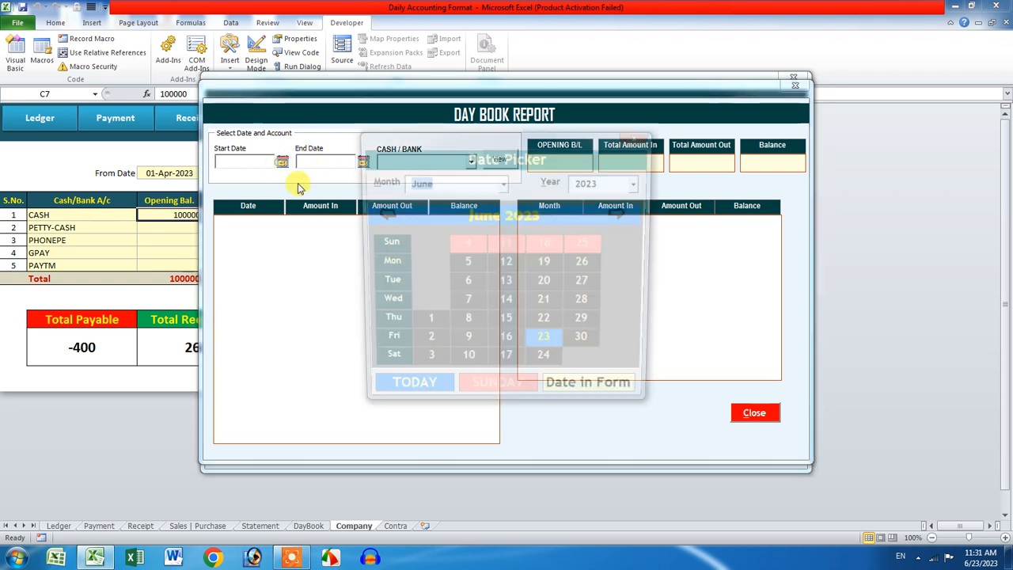
{"action": "left_click", "coordinate": [421, 325]}
{"action": "left_click", "coordinate": [362, 161]}
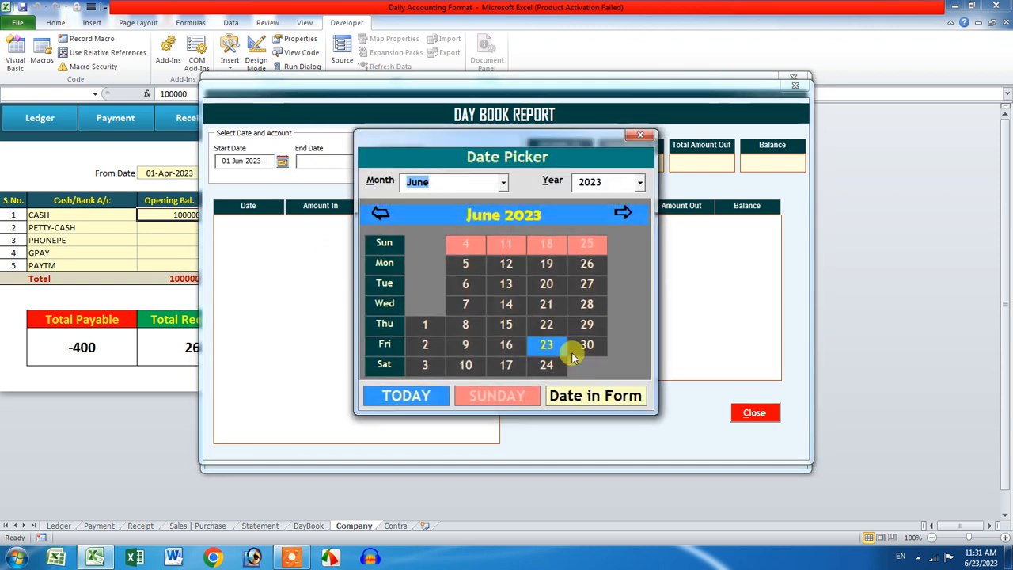
{"action": "left_click", "coordinate": [574, 348]}
{"action": "left_click", "coordinate": [500, 159]}
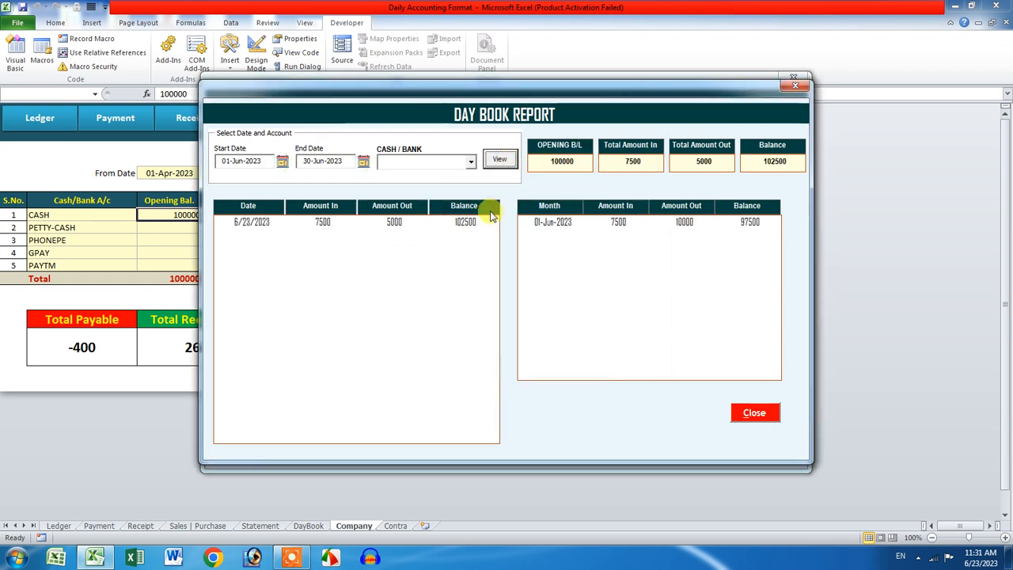
{"action": "left_click", "coordinate": [482, 222]}
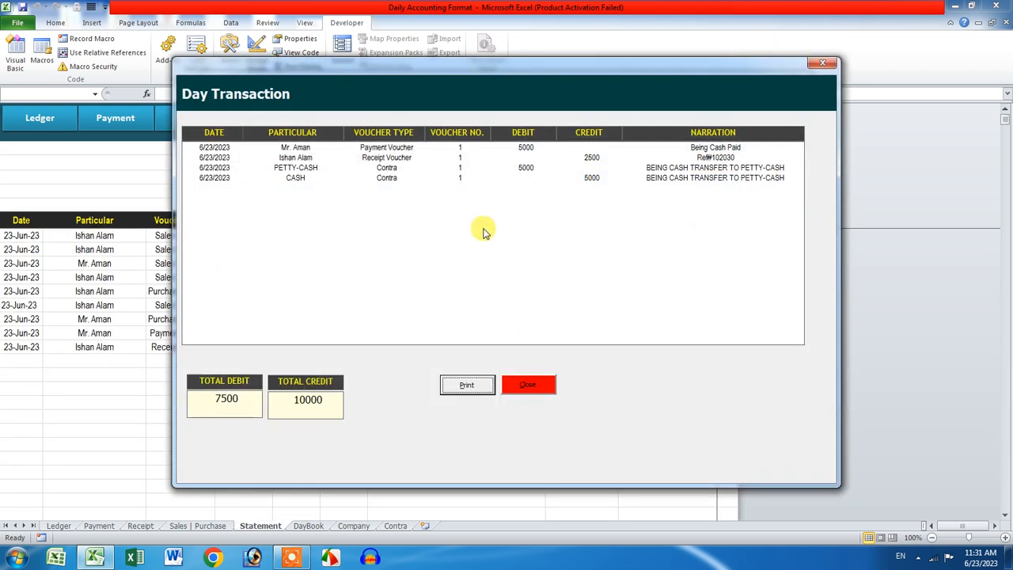
Step: Print the day transactions to ww1.xps on the Desktop and close the report forms
{"action": "left_click", "coordinate": [471, 380]}
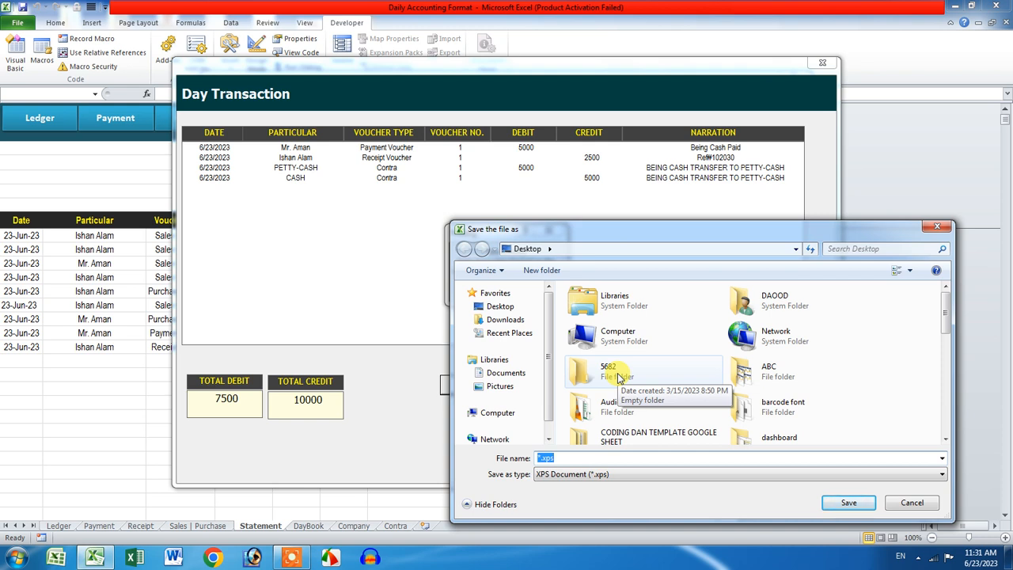
{"action": "type", "text": "w"}
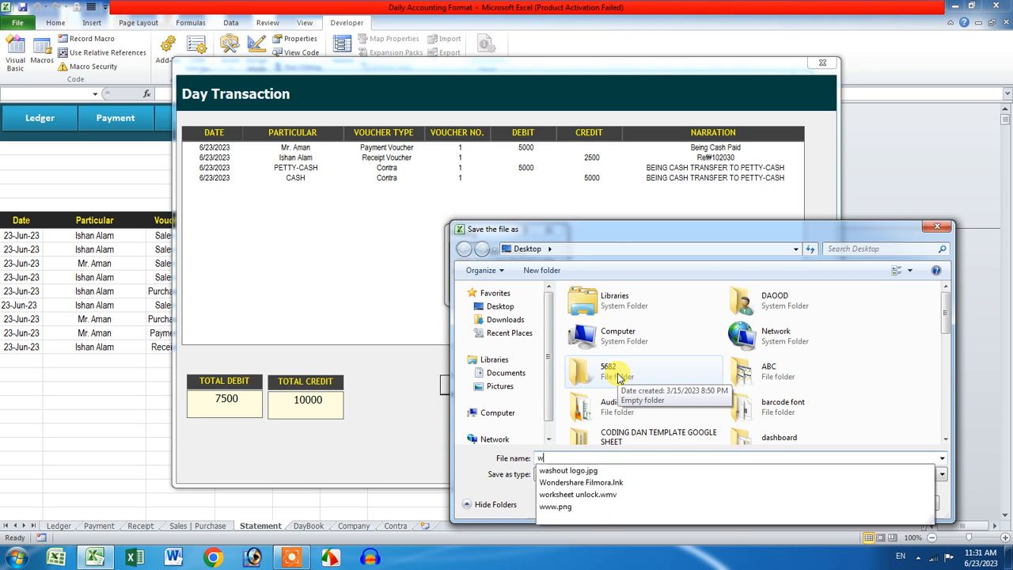
{"action": "type", "text": "w1"}
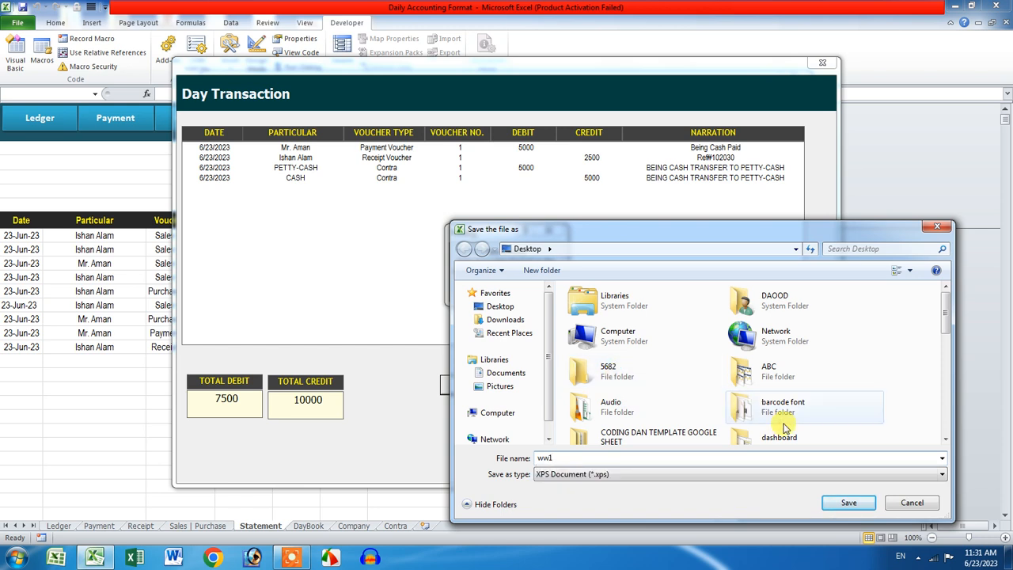
{"action": "left_click", "coordinate": [845, 502]}
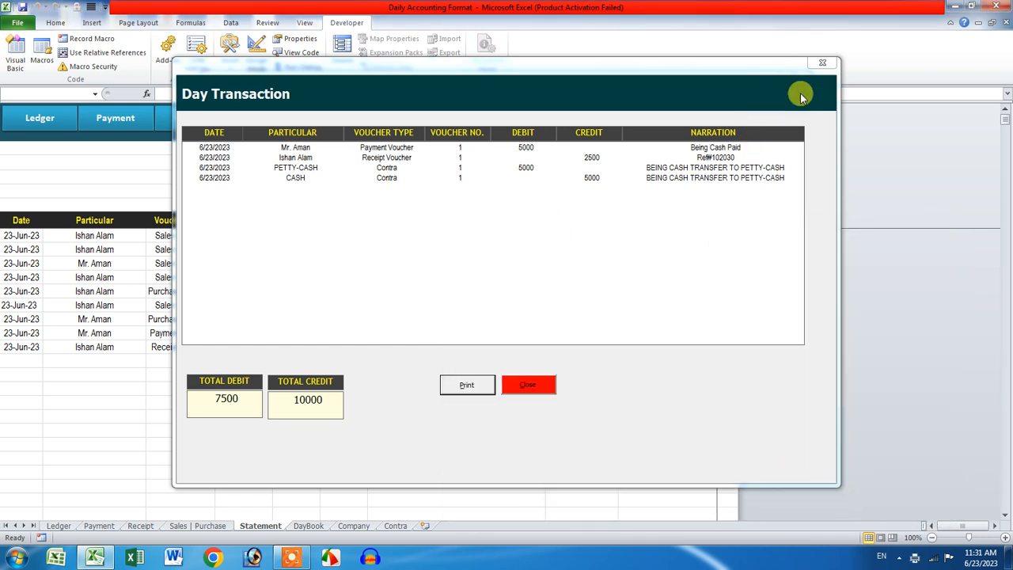
{"action": "left_click", "coordinate": [822, 62]}
{"action": "left_click", "coordinate": [794, 83]}
{"action": "left_click", "coordinate": [793, 82]}
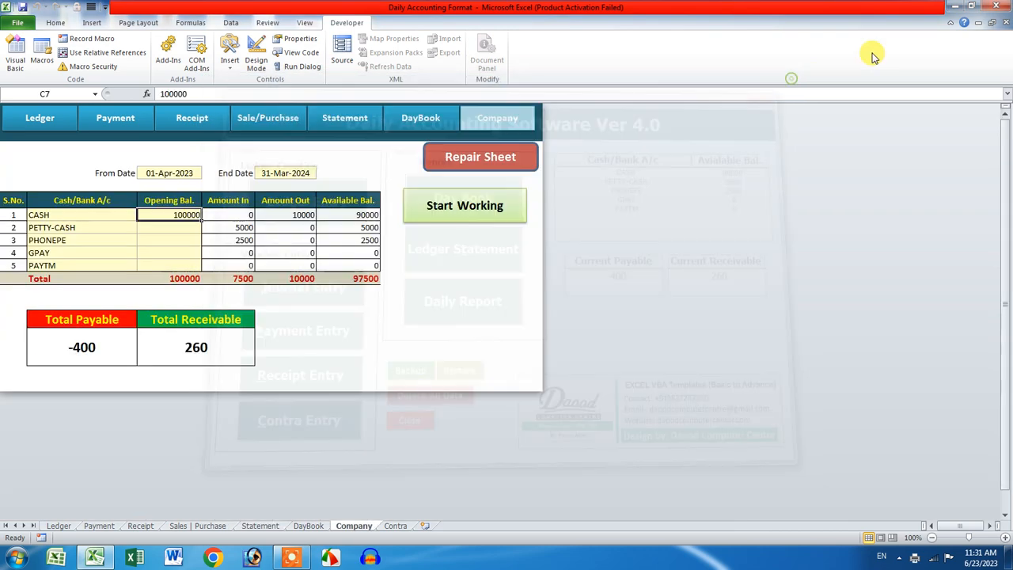
Step: Check the ww1.xps statement (balance 2500 Dr) in XPS Viewer, then return to the Excel workbook
{"action": "left_click", "coordinate": [956, 7]}
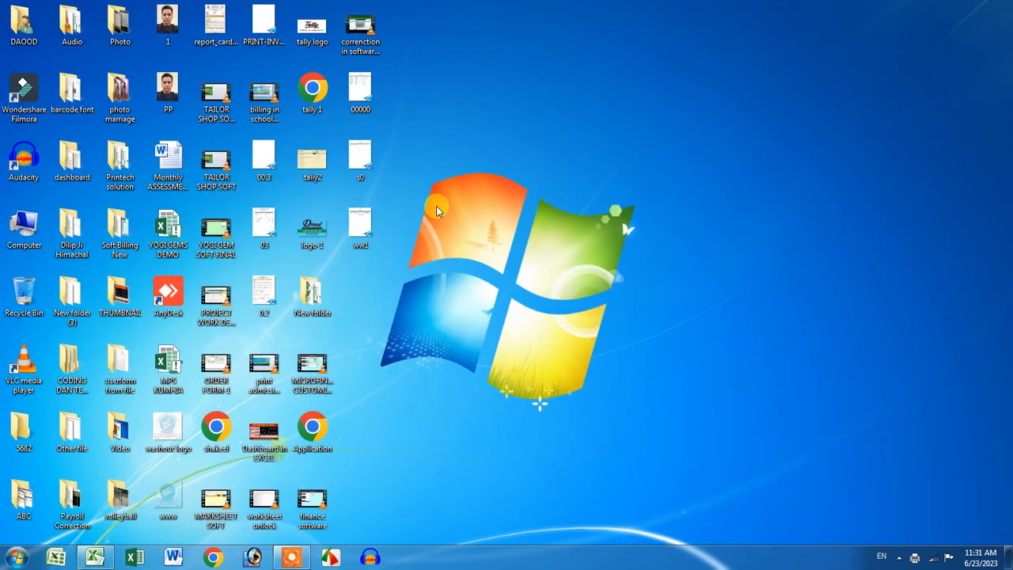
{"action": "double_click", "coordinate": [362, 223]}
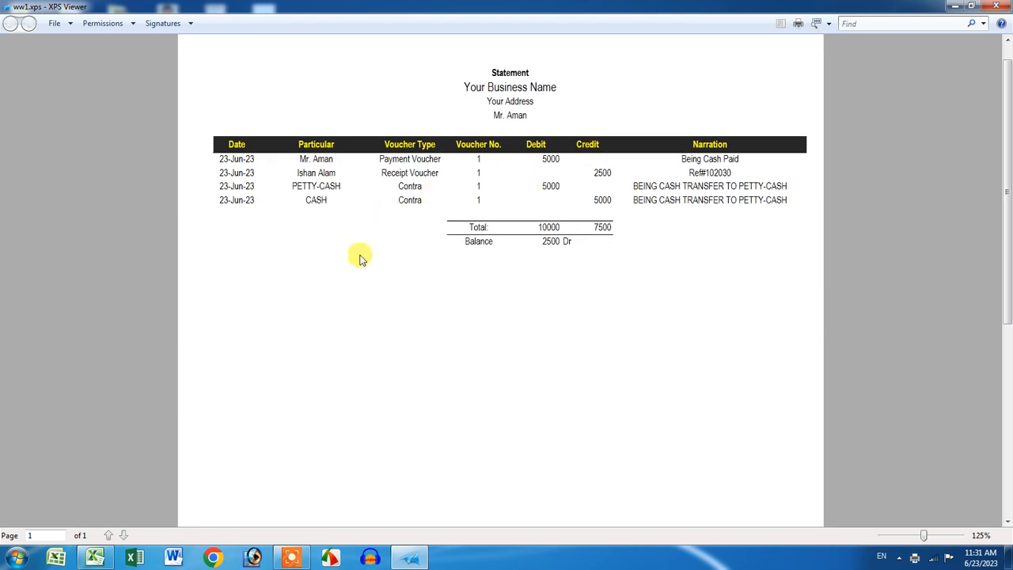
{"action": "left_click", "coordinate": [996, 5]}
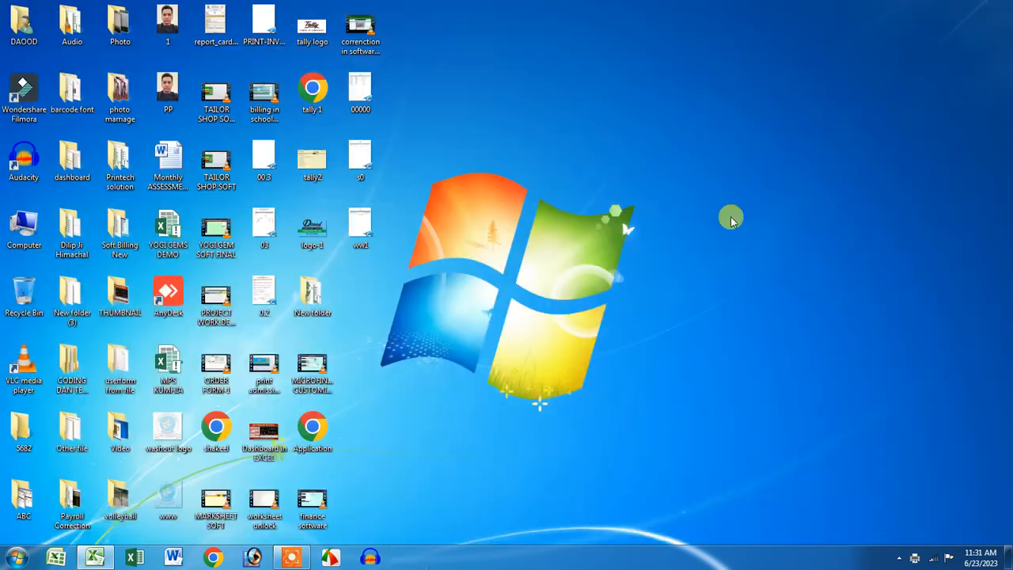
{"action": "left_click", "coordinate": [95, 558]}
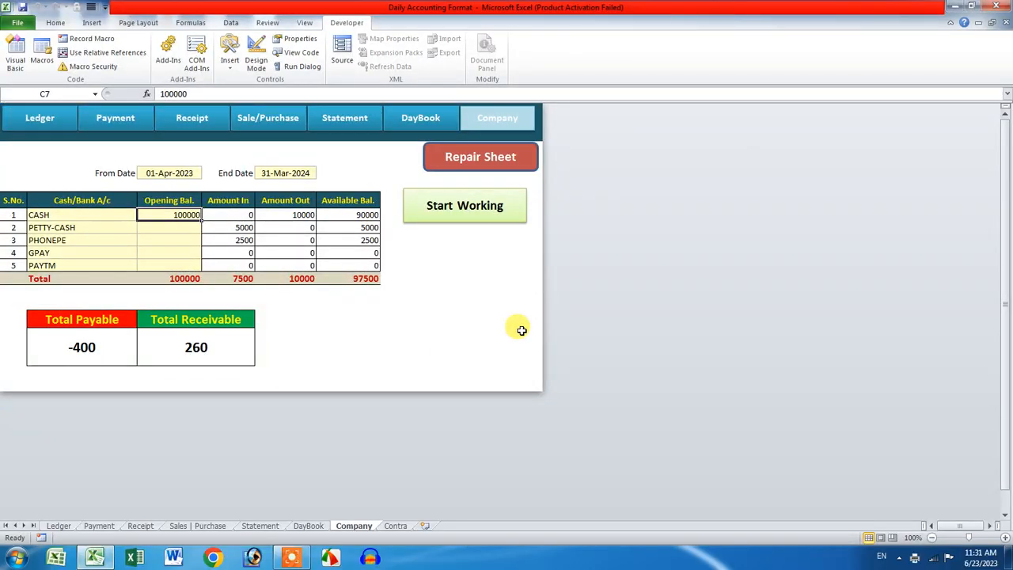
Step: Close the accounting software form and launch Microsoft Word with a blank document
{"action": "left_click", "coordinate": [462, 202]}
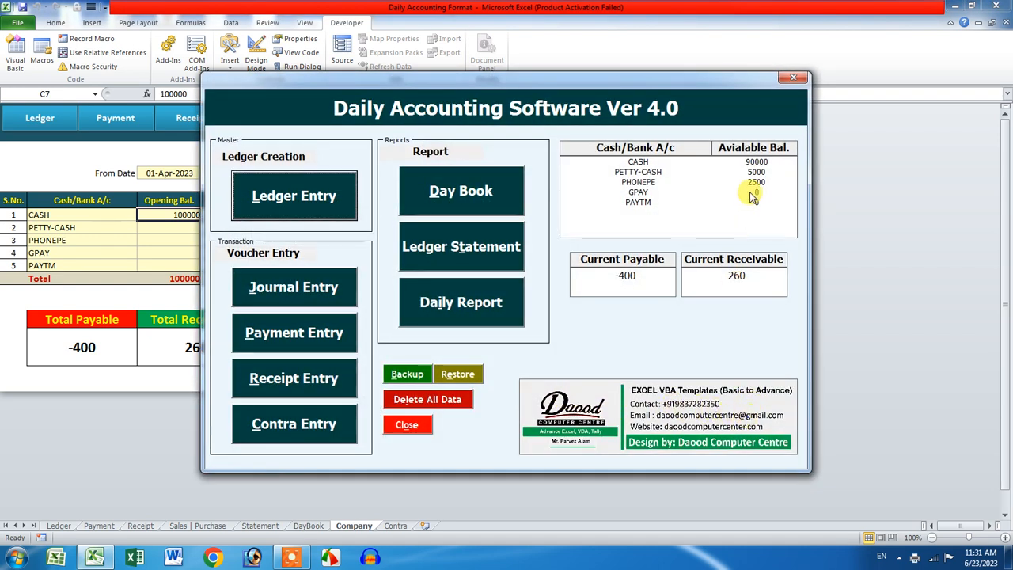
{"action": "left_click", "coordinate": [795, 78]}
{"action": "left_click", "coordinate": [174, 557]}
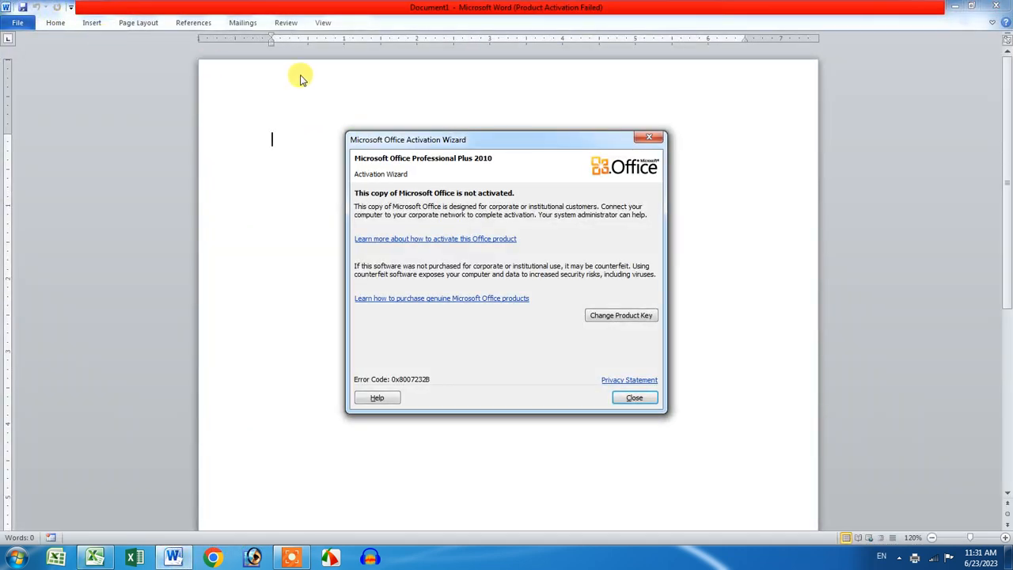
Step: Dismiss the activation notice and set the font size to 36
{"action": "key", "text": "Escape"}
{"action": "double_click", "coordinate": [49, 24]}
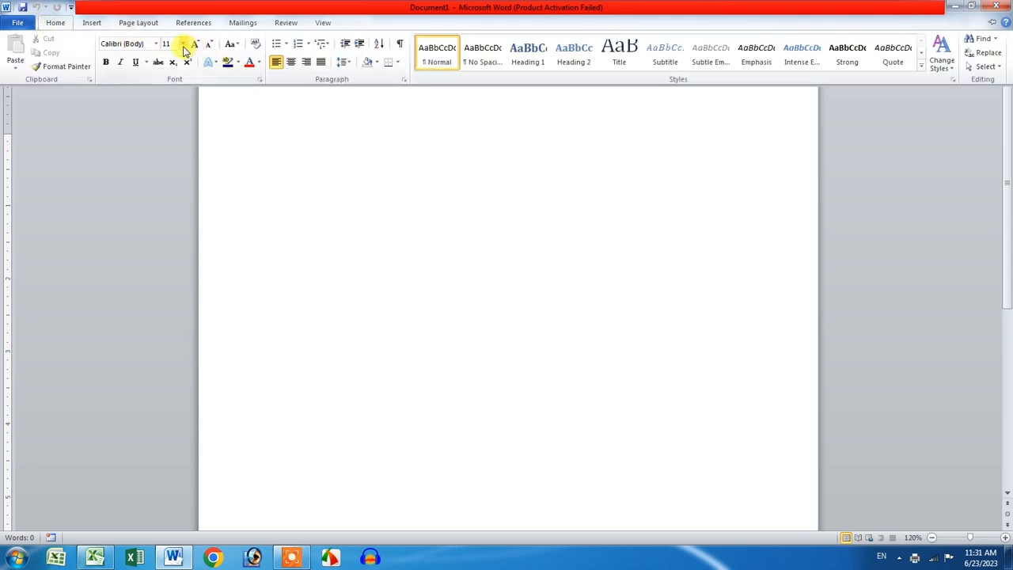
{"action": "left_click", "coordinate": [182, 43]}
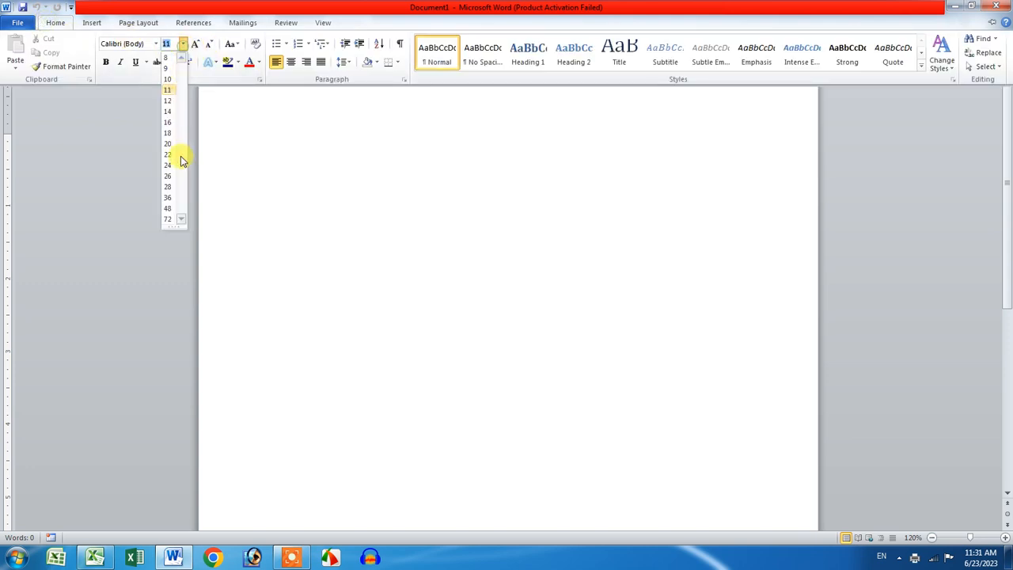
{"action": "left_click", "coordinate": [167, 197]}
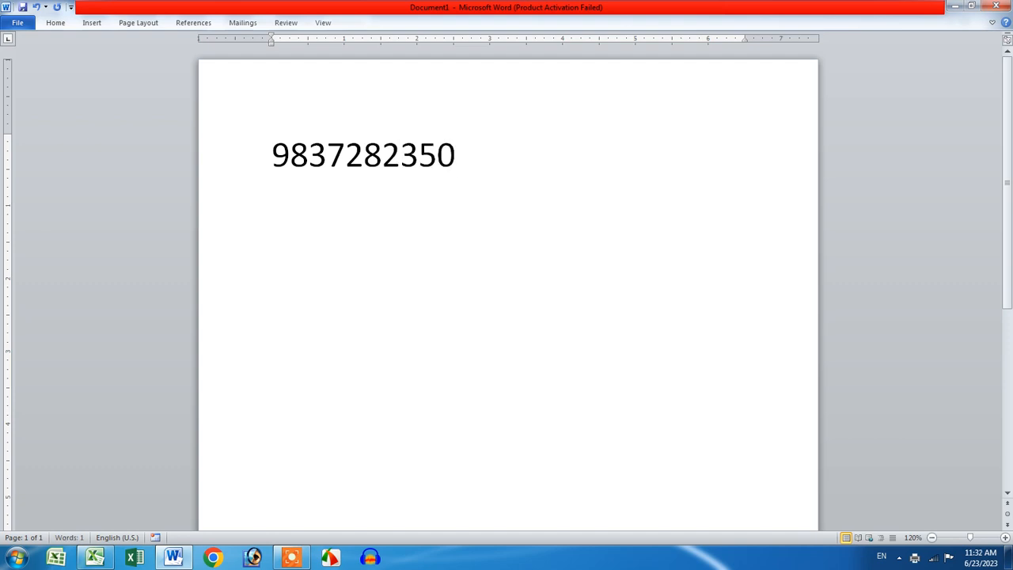
Step: Type a phone number, adding a +91 country code prefix in front of it
{"action": "key", "text": "Left"}
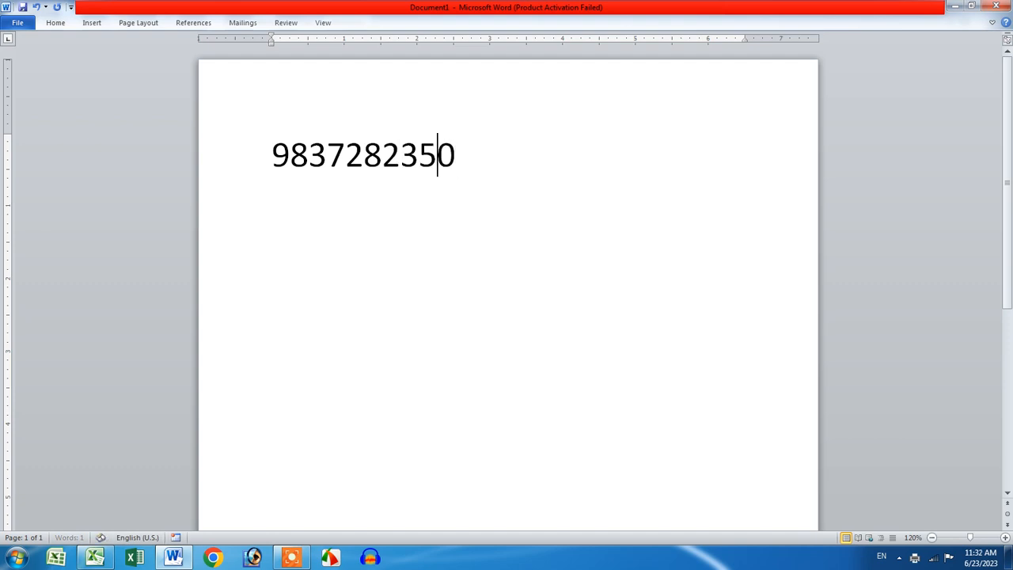
{"action": "type", "text": "+91"}
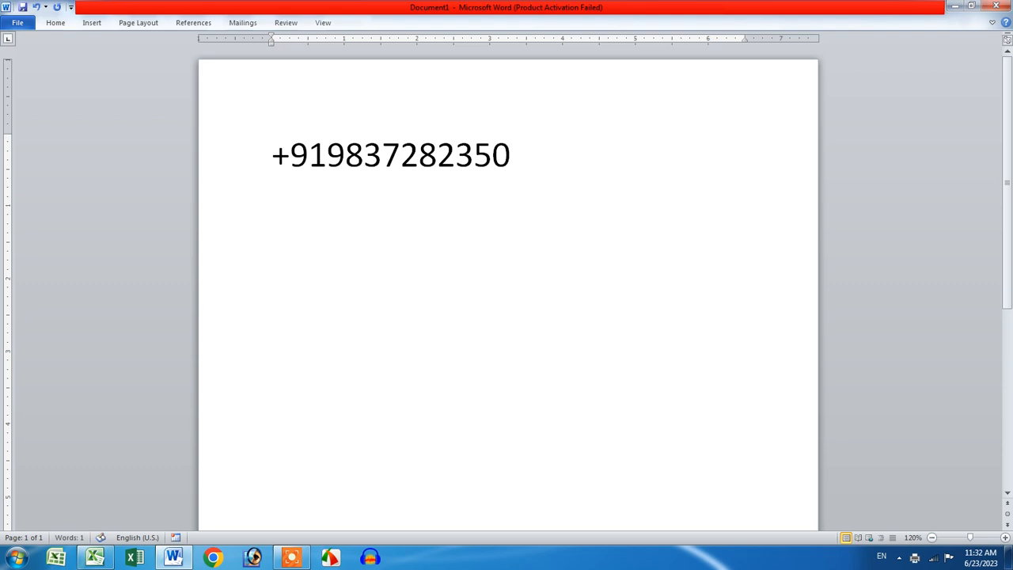
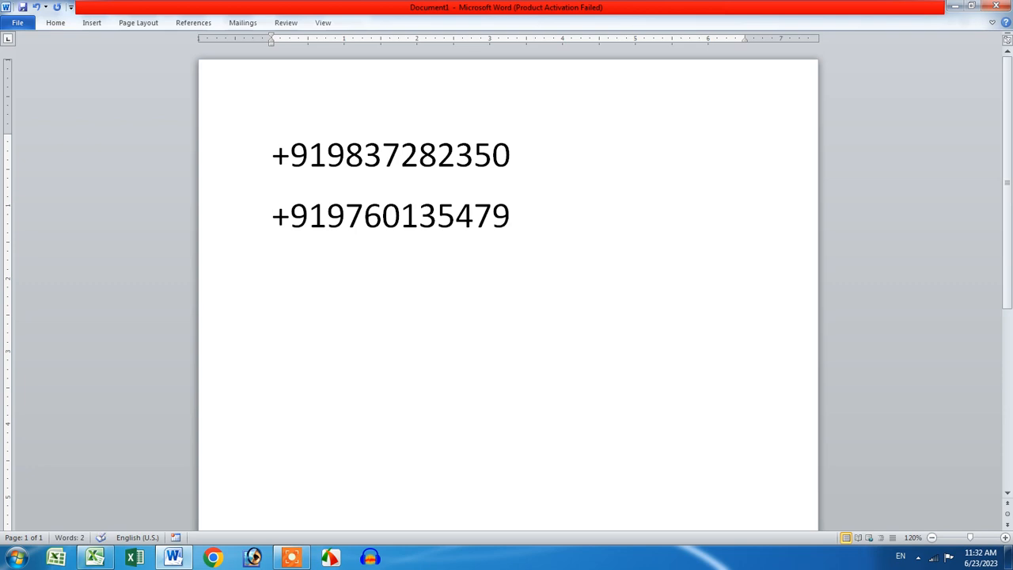